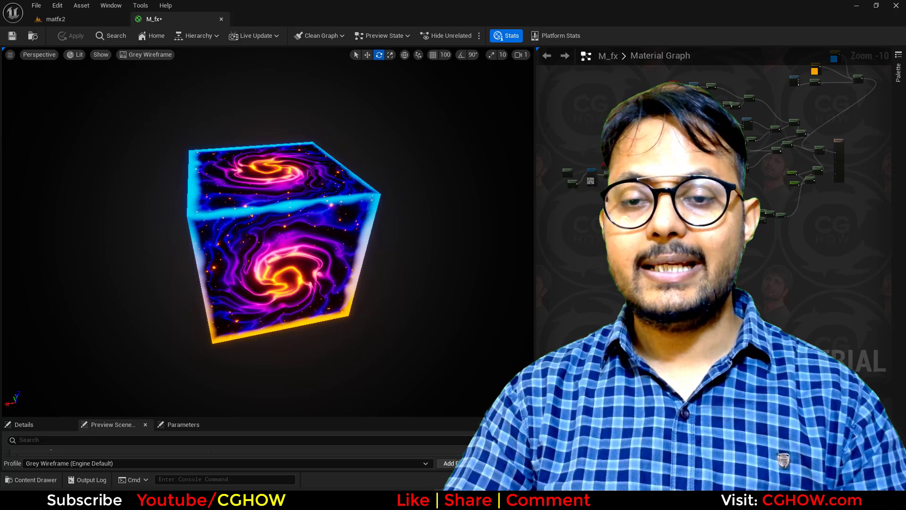
drag(303, 226, 366, 243)
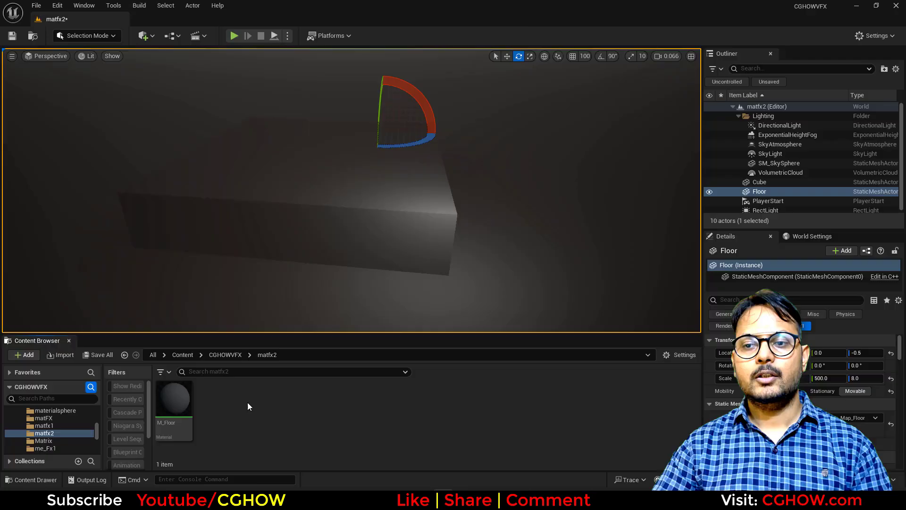
Step: Create a new material named M_fx in the matfx2 folder and select the Cube in the level
right_click(281, 421)
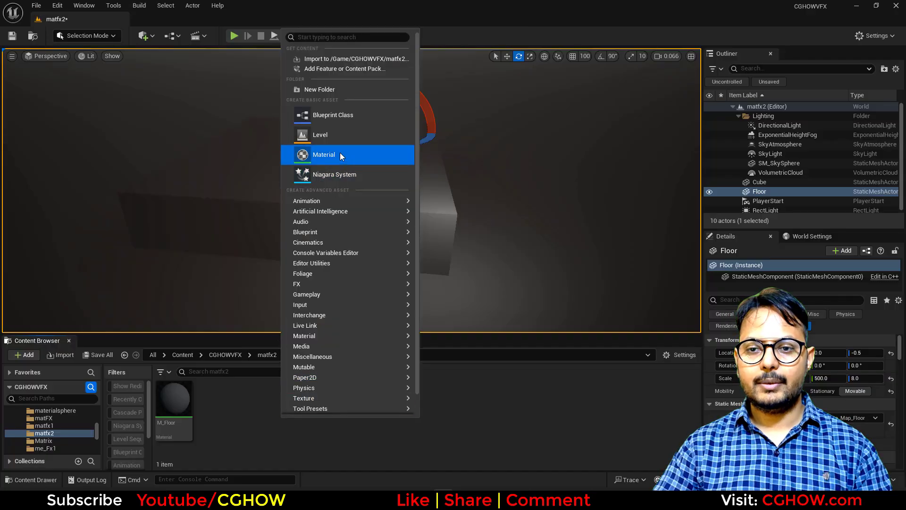
key(Escape)
click(259, 236)
right_click(293, 418)
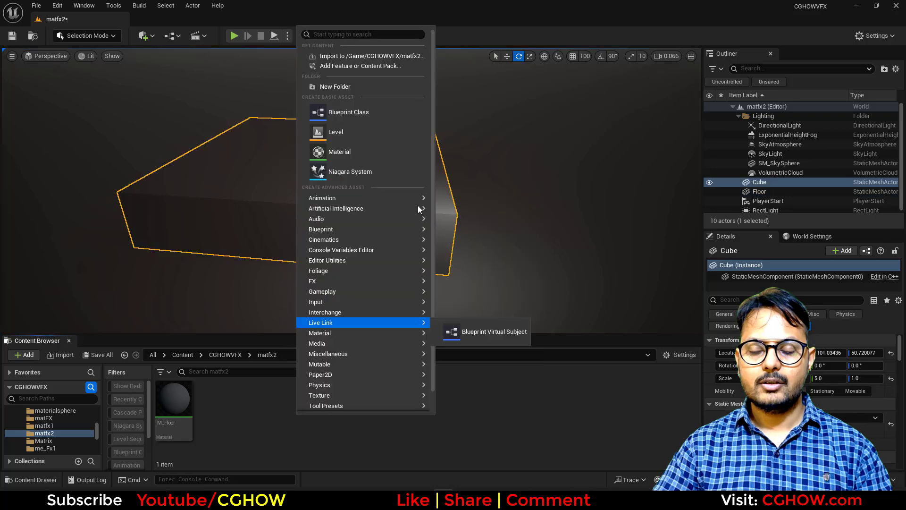
click(365, 149)
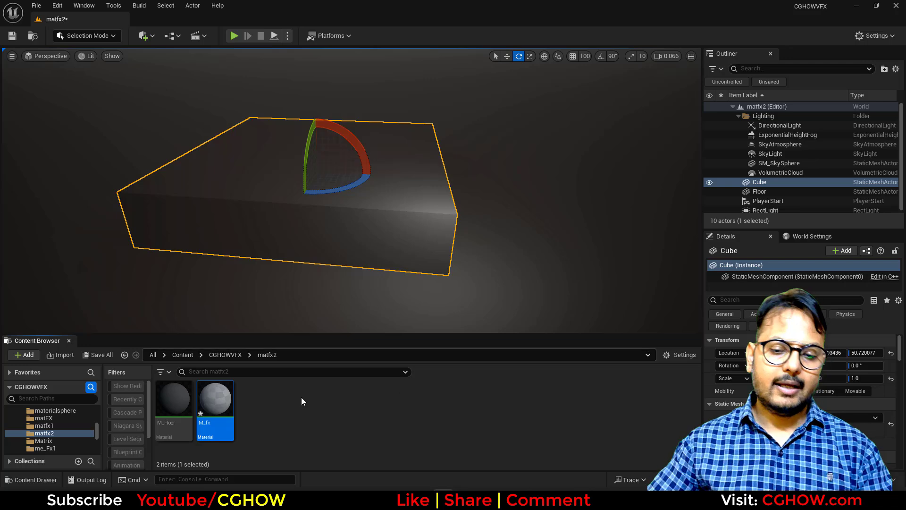
Step: Create a material instance from M_fx and assign it to the Cube in the level
right_click(215, 394)
click(294, 136)
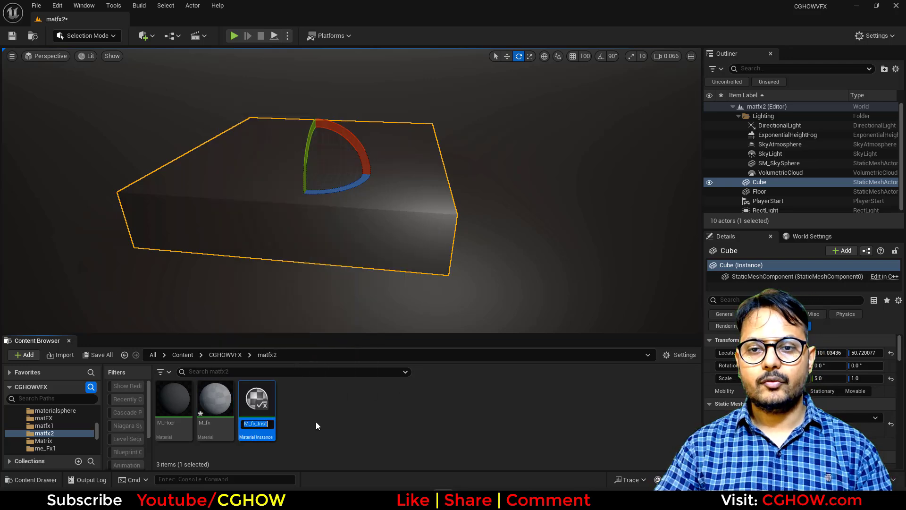
drag(269, 399, 329, 235)
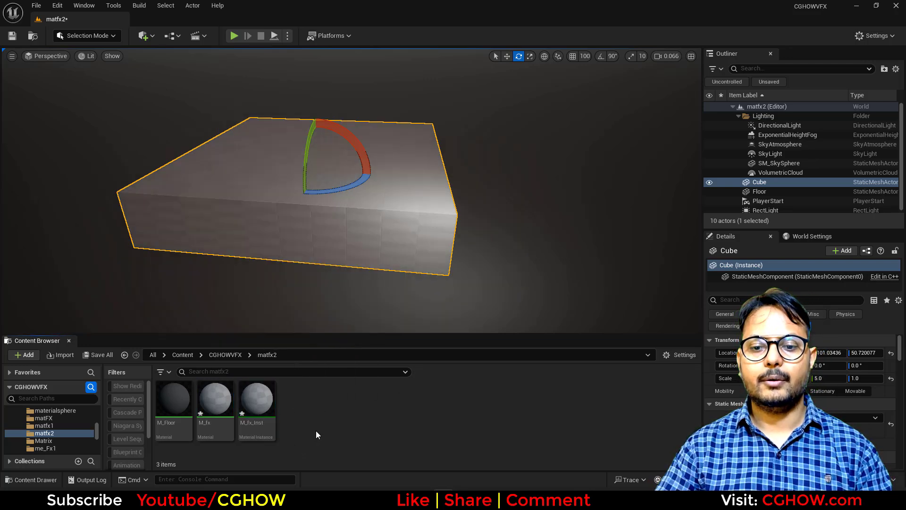
Step: Open the M_fx material, preview it on a cube in an enlarged viewport, and use the Grey Wireframe preview profile
double_click(210, 396)
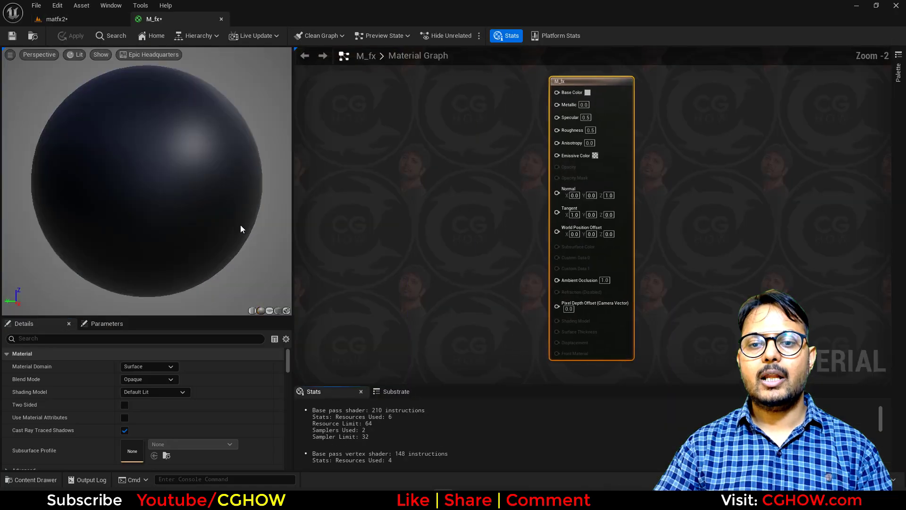
click(279, 310)
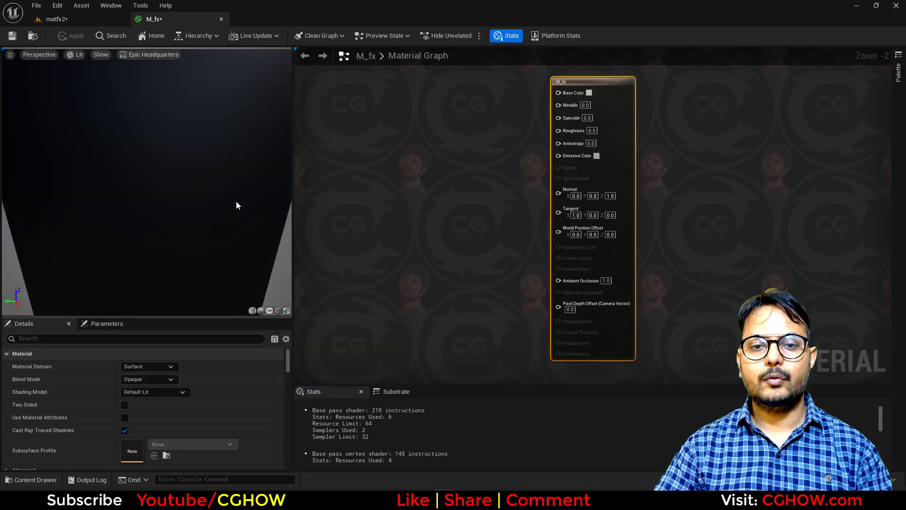
drag(189, 203, 113, 215)
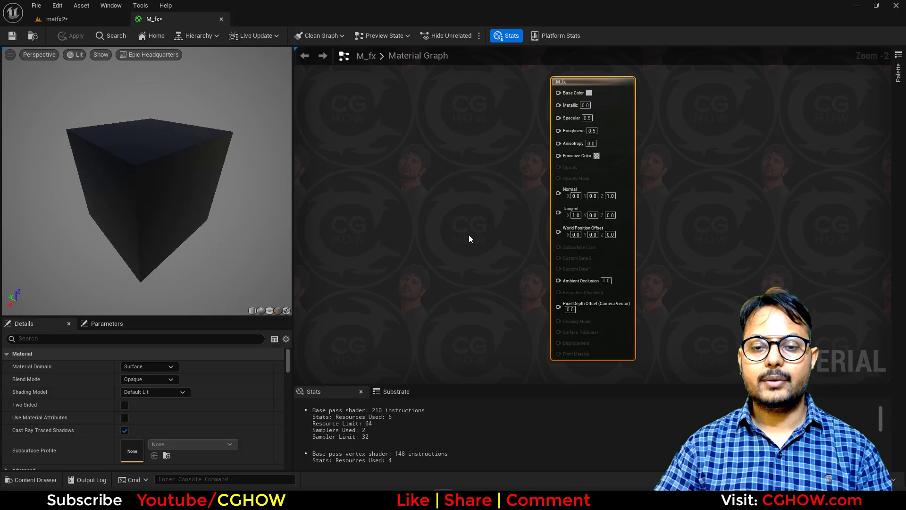
right_drag(469, 235, 565, 229)
drag(293, 198, 381, 198)
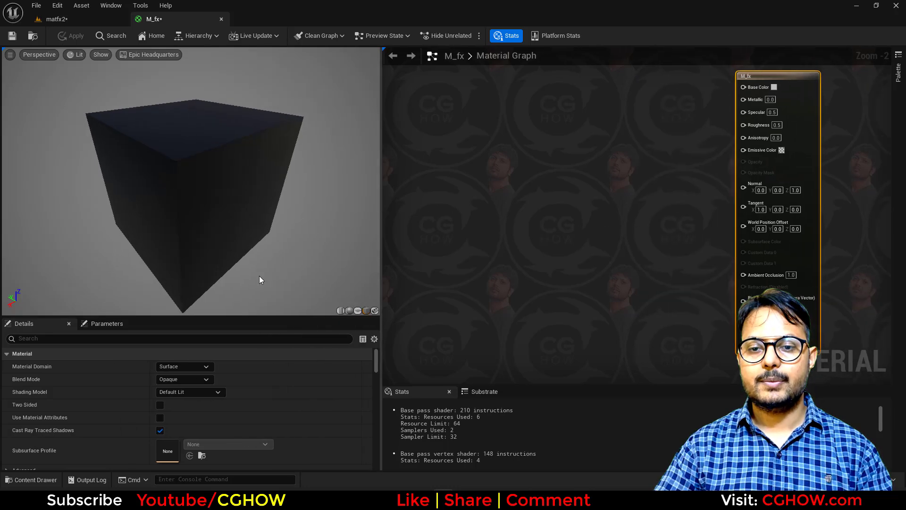
click(143, 55)
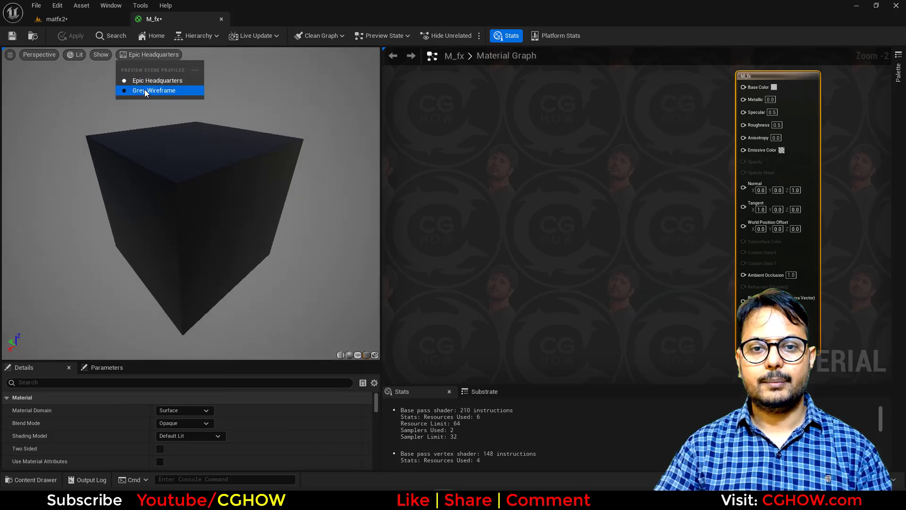
click(144, 89)
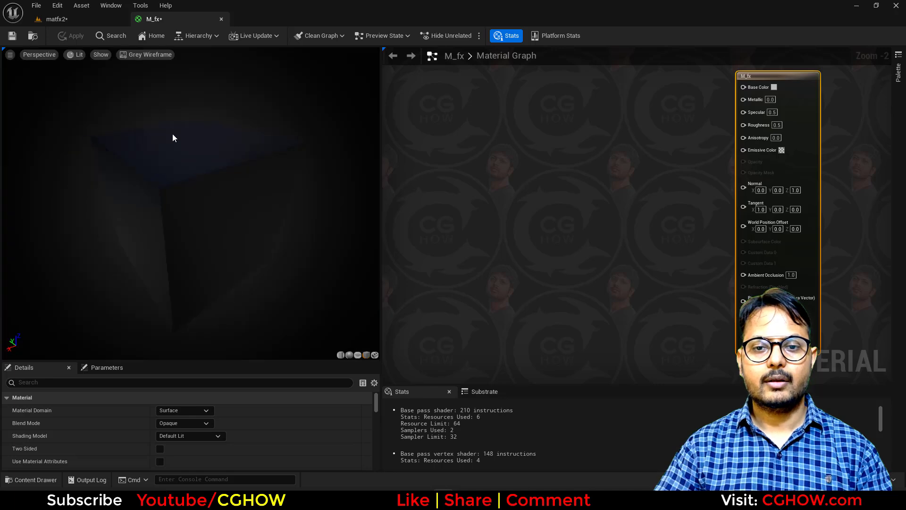
Step: Disable Post Processing Enabled in the preview scene settings and return to the material's details
click(111, 6)
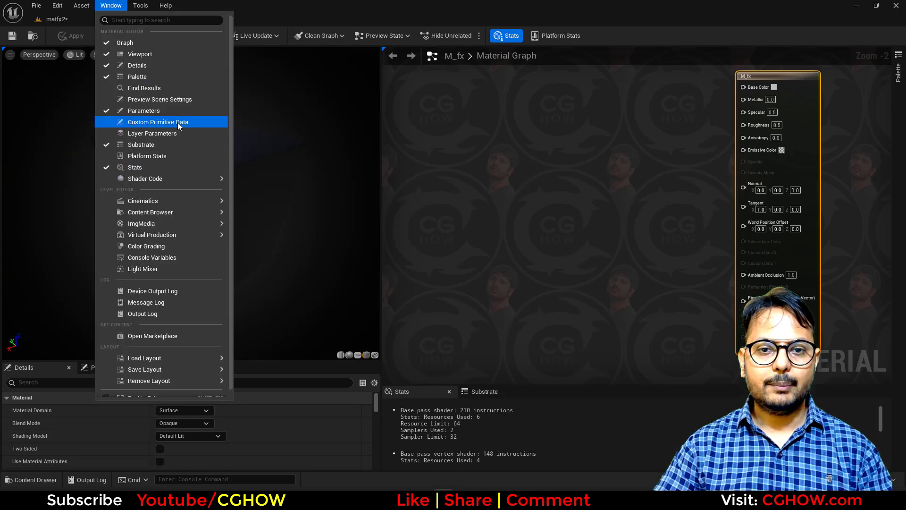
click(245, 216)
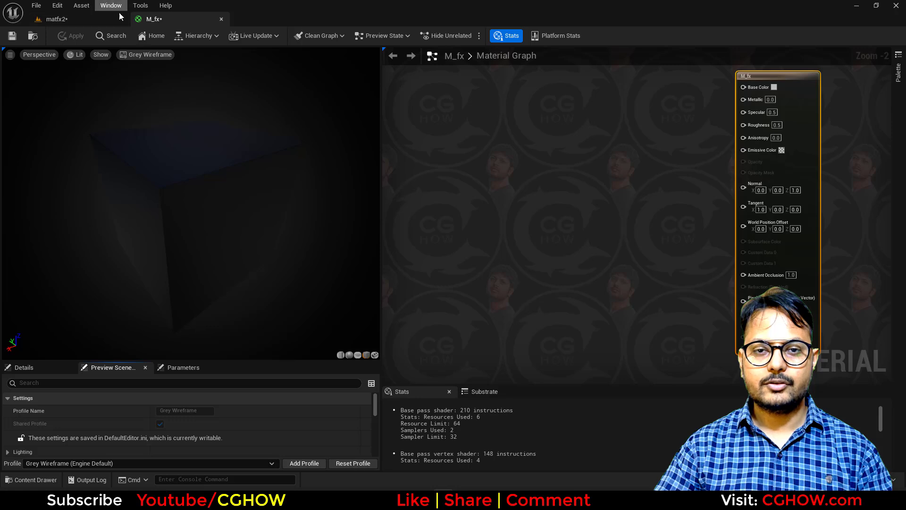
click(182, 367)
click(113, 367)
scroll(203, 424, down, 5)
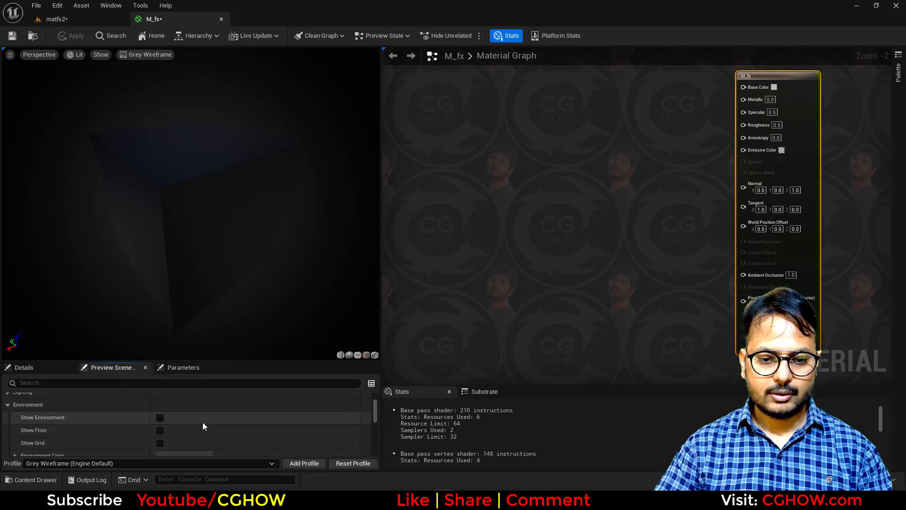
scroll(198, 427, down, 3)
click(160, 417)
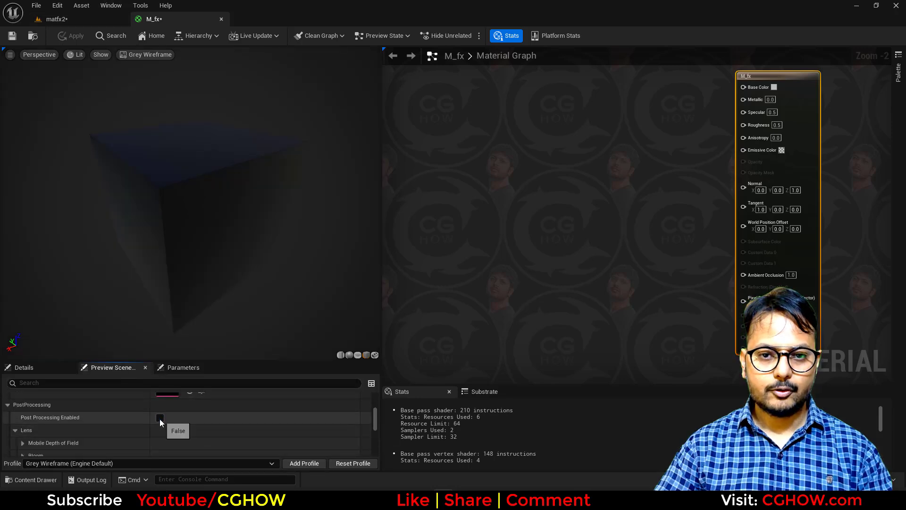
drag(215, 362, 212, 377)
click(29, 383)
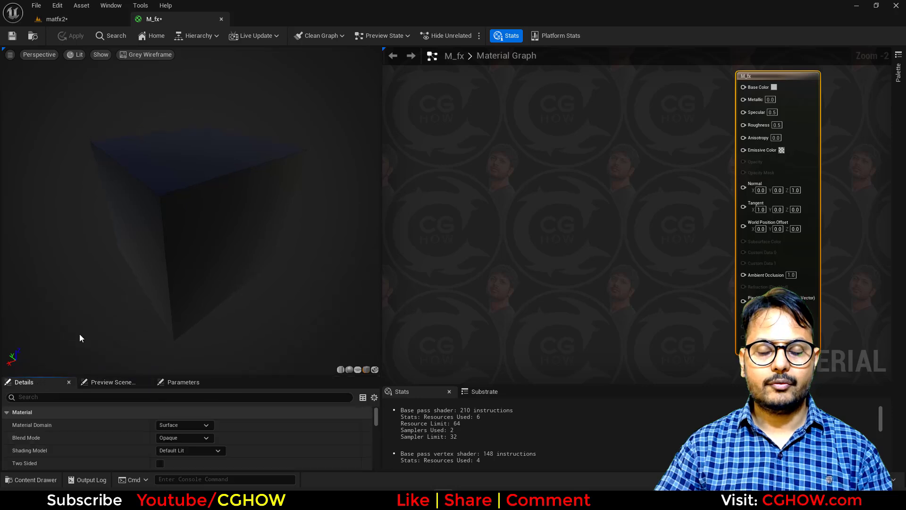
drag(137, 274, 170, 276)
right_drag(557, 205, 512, 216)
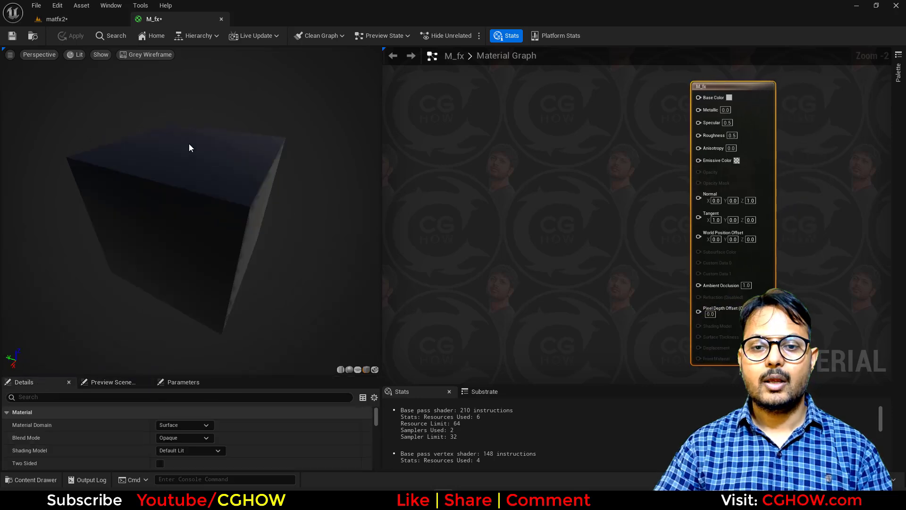
drag(236, 206, 175, 230)
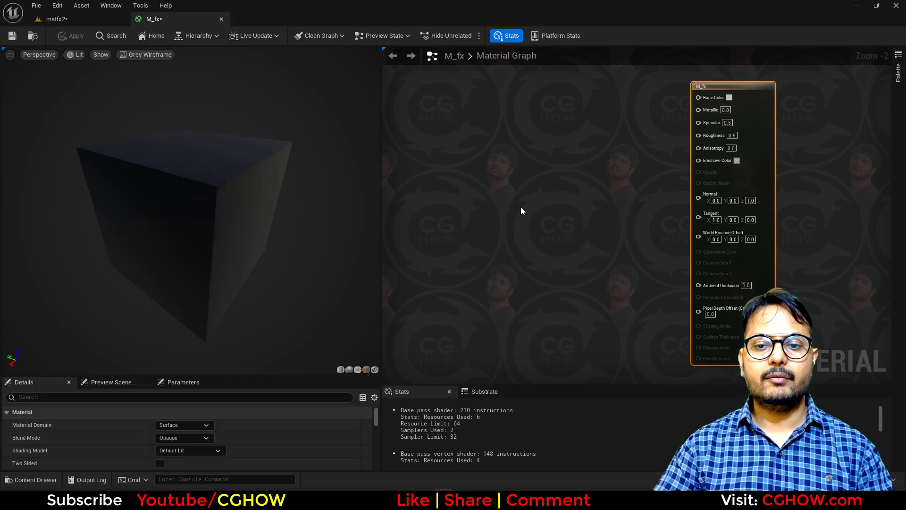
Step: Add a Texture Sample using the Logo1 texture, connect its R output to Base Color, and inspect the cube's faces
right_drag(521, 211, 537, 197)
click(529, 161)
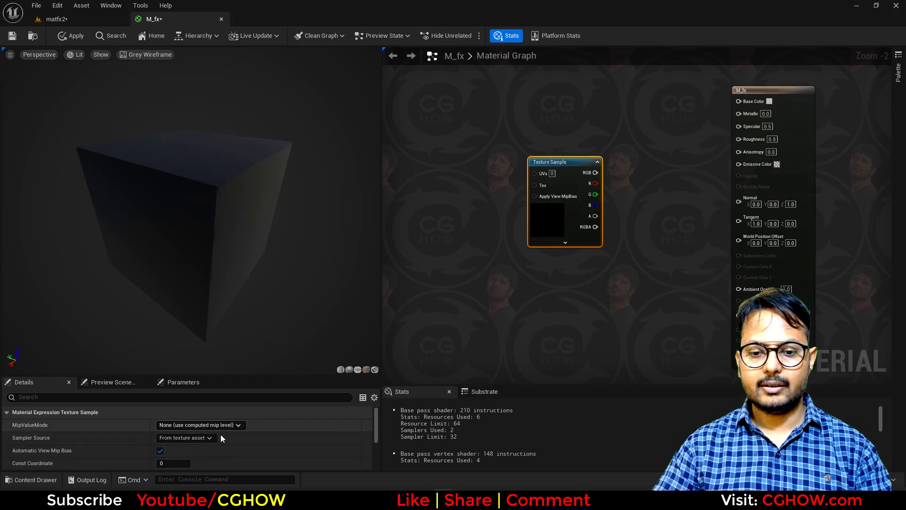
click(207, 428)
text(logo)
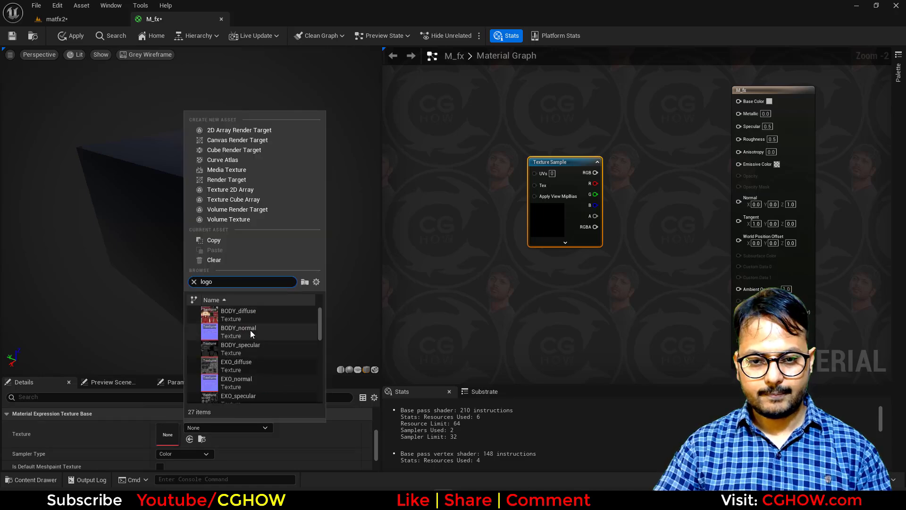
scroll(250, 330, down, 3)
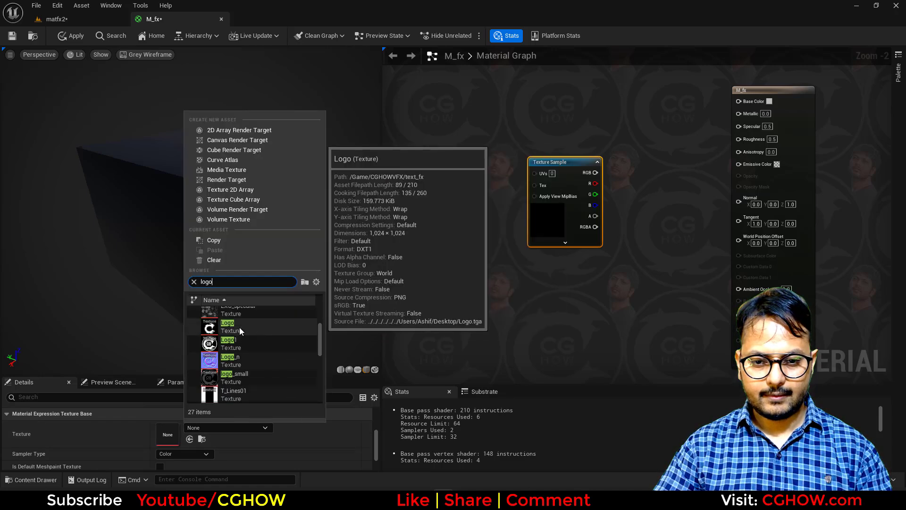
click(240, 327)
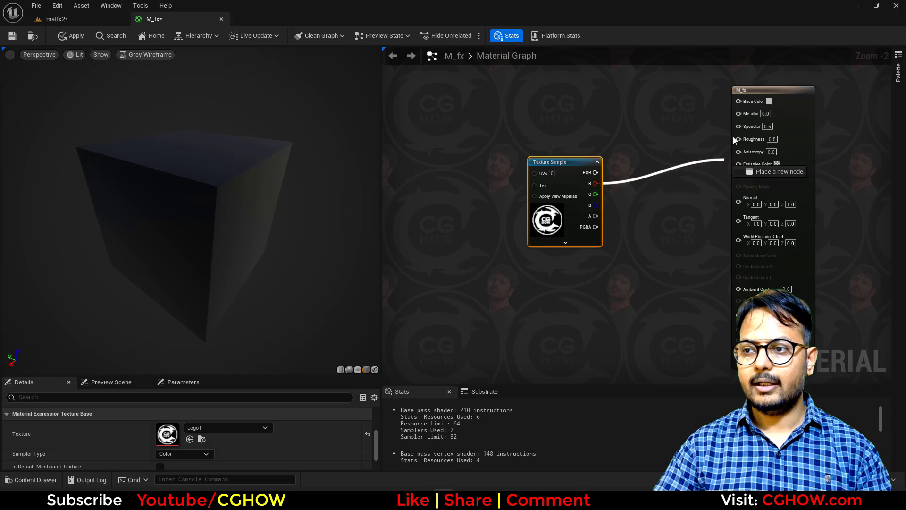
drag(734, 141, 739, 101)
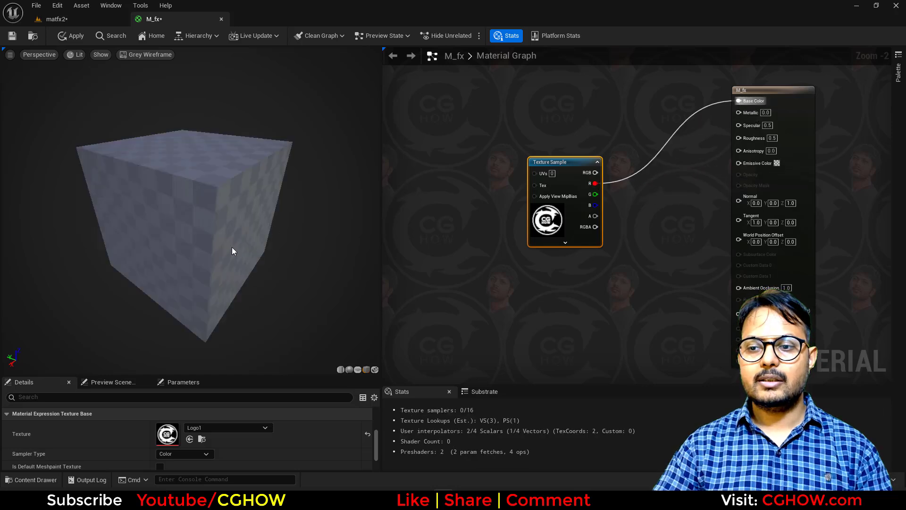
drag(167, 250, 246, 246)
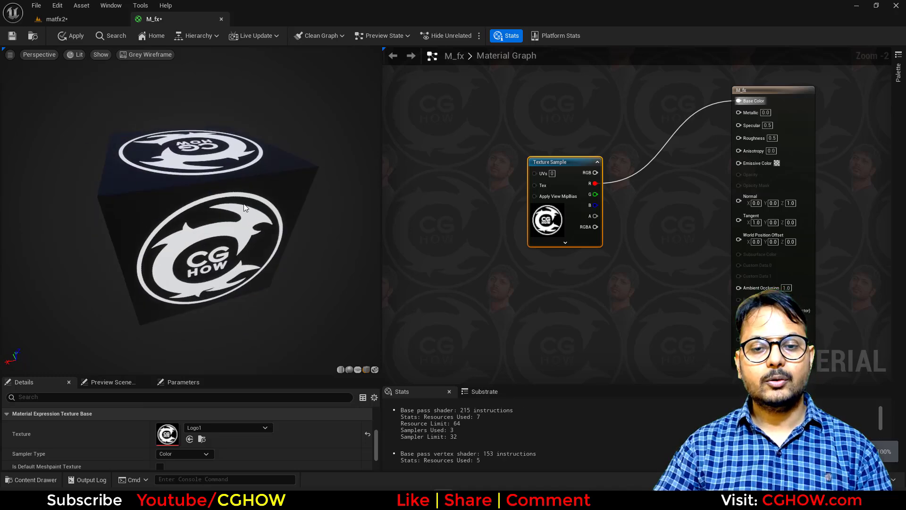
drag(194, 234, 248, 236)
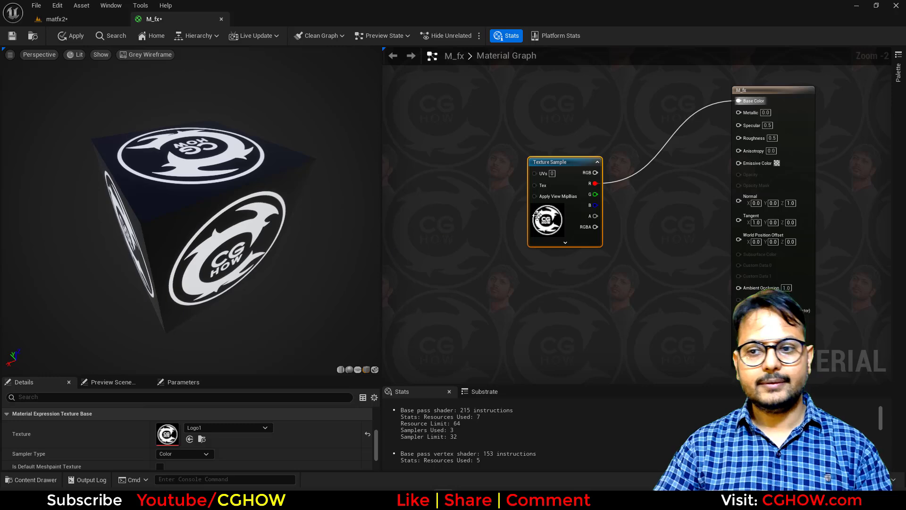
Step: Delete the logo Texture Sample node from the material graph
key(Delete)
drag(151, 194, 169, 196)
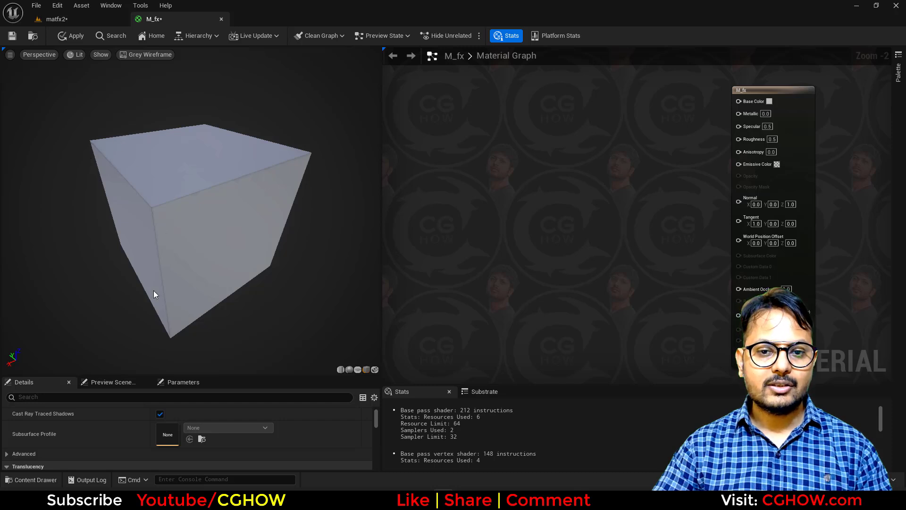
drag(154, 291, 210, 236)
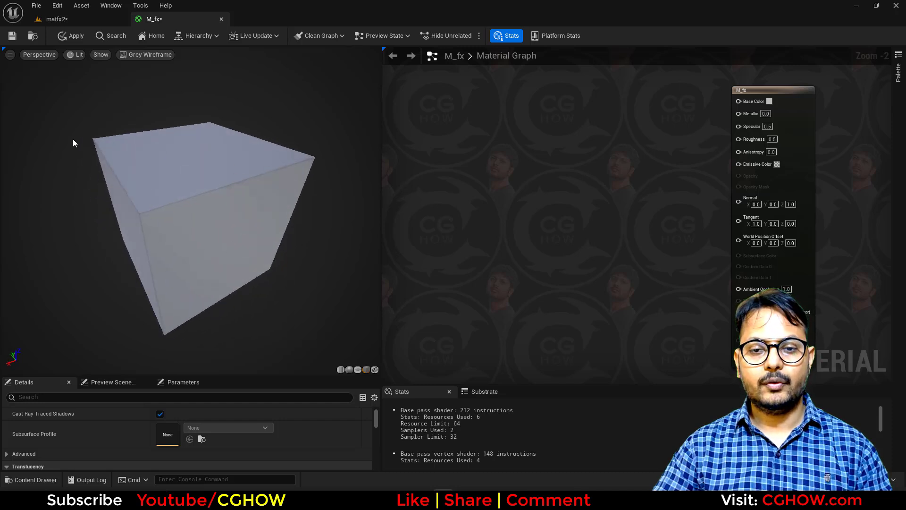
Step: Set the M_fx material's Shading Model to Unlit, make it Two Sided, and check the preview cube
drag(809, 147, 702, 154)
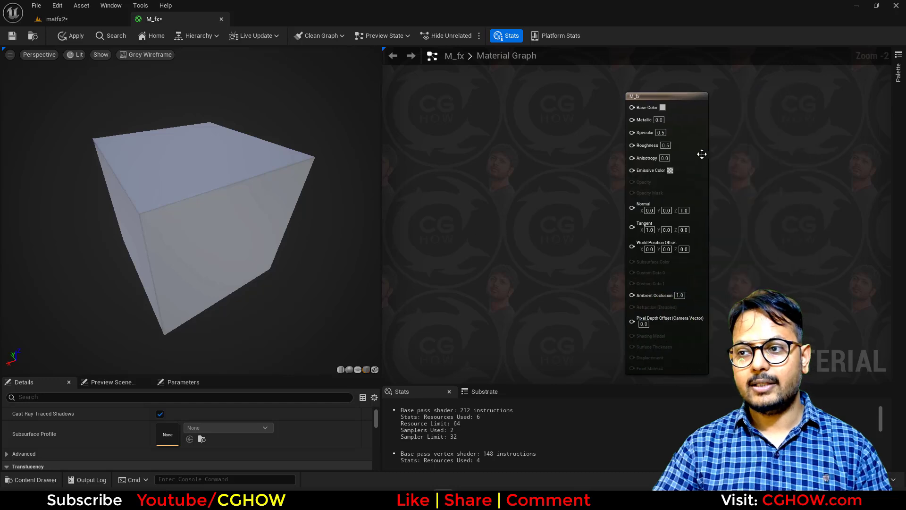
click(689, 134)
scroll(207, 430, down, 4)
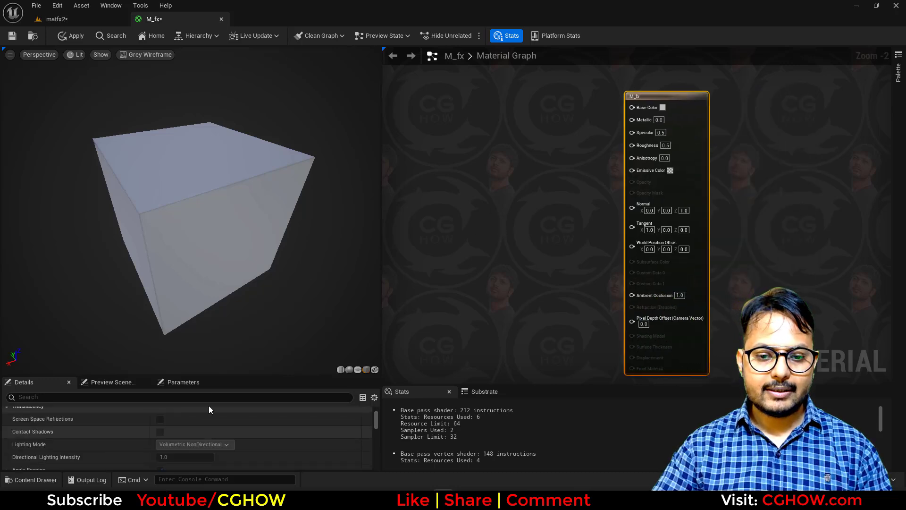
drag(206, 376, 196, 298)
scroll(189, 378, up, 5)
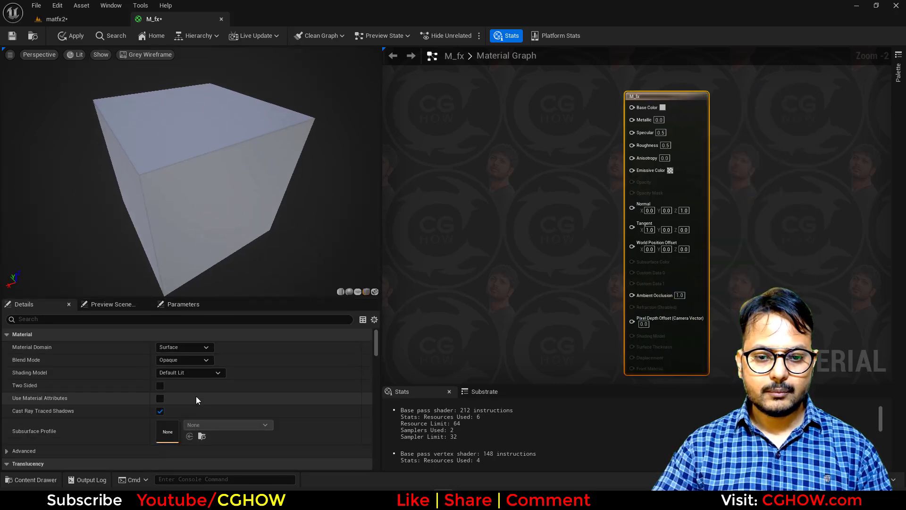
click(186, 372)
click(176, 255)
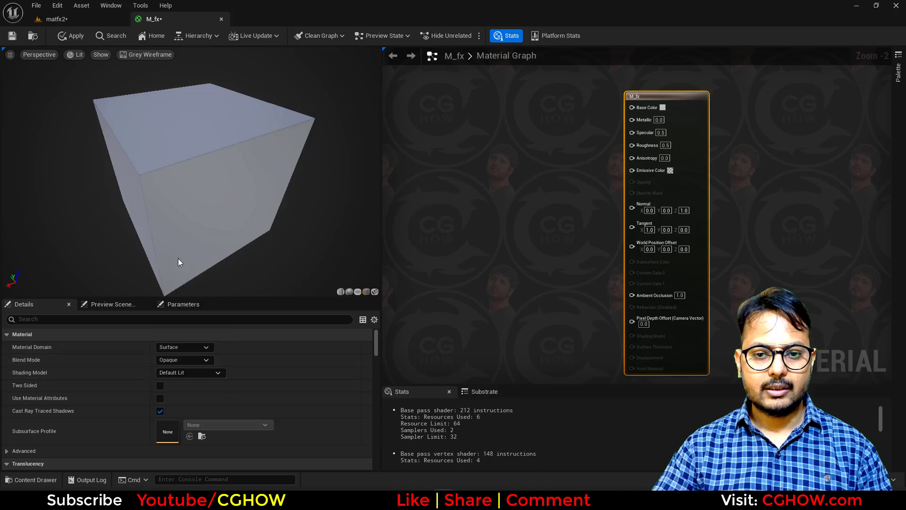
click(160, 385)
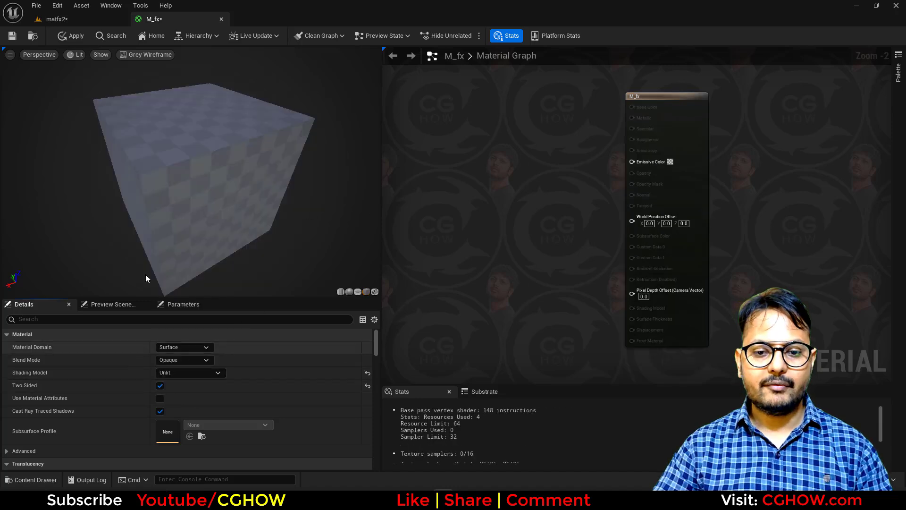
drag(198, 188, 255, 184)
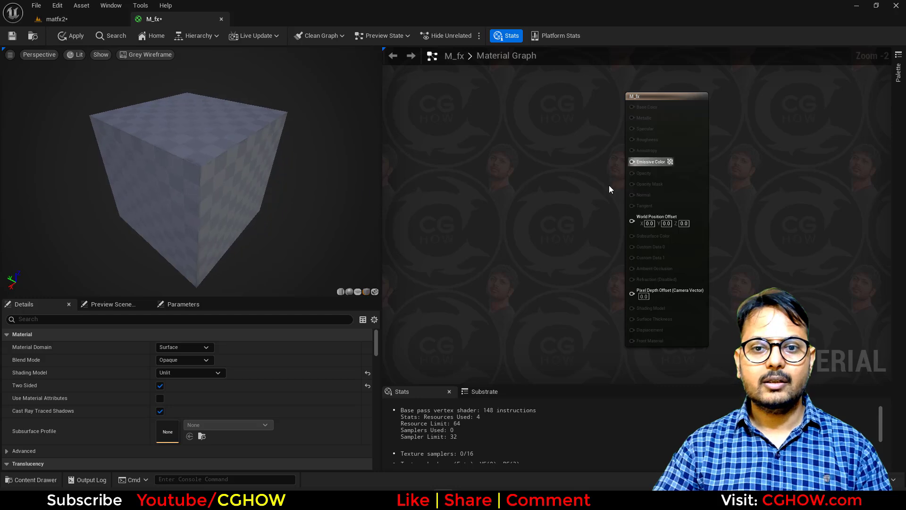
right_drag(574, 237, 689, 228)
drag(228, 199, 174, 154)
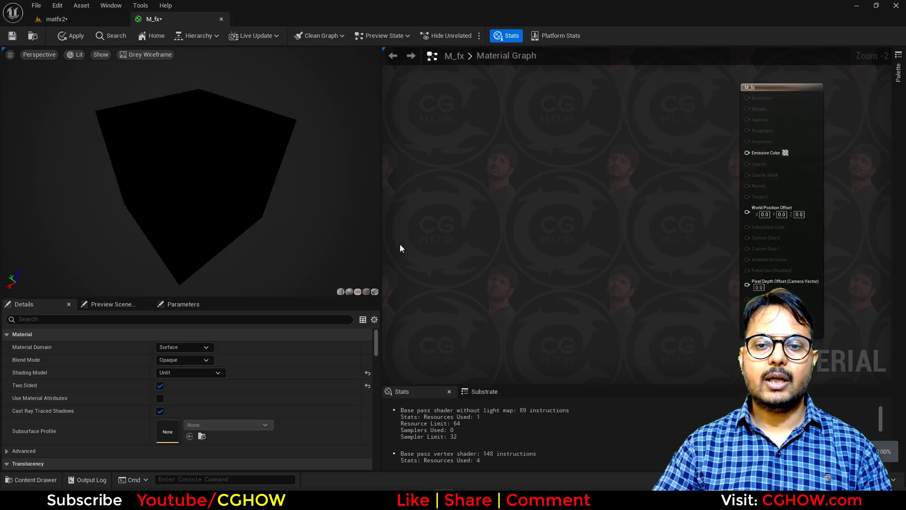
Step: Add a Texture Coordinate node and a Component Mask node, and connect the coordinates to the mask's input
click(423, 174)
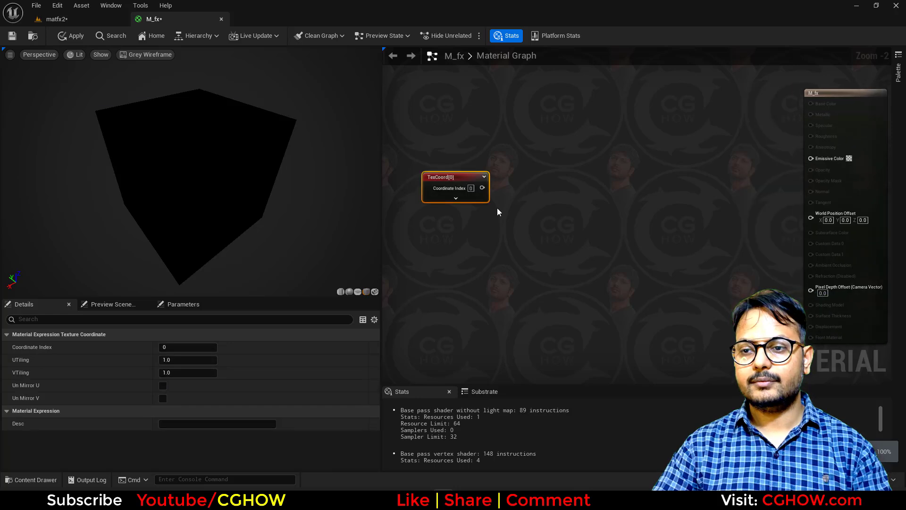
click(503, 180)
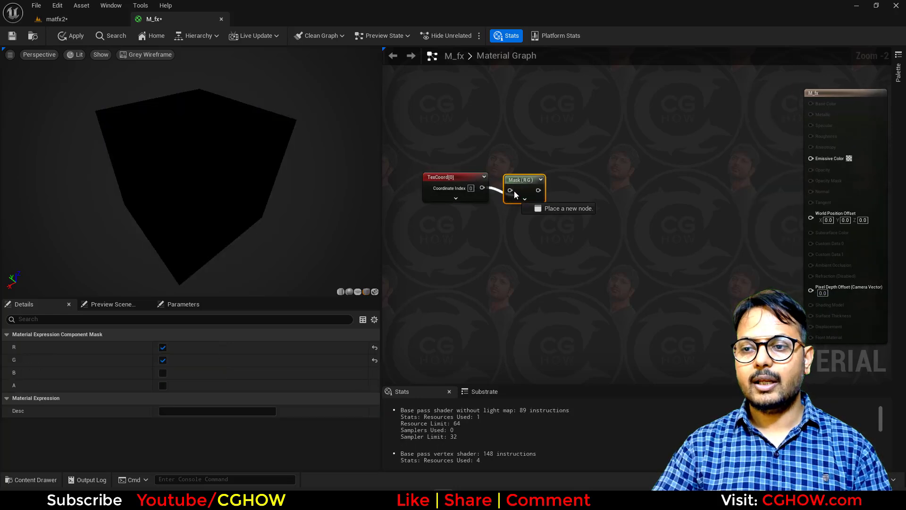
mouse_move(514, 190)
mouse_down()
mouse_move(516, 183)
mouse_move(478, 188)
mouse_move(509, 190)
mouse_up()
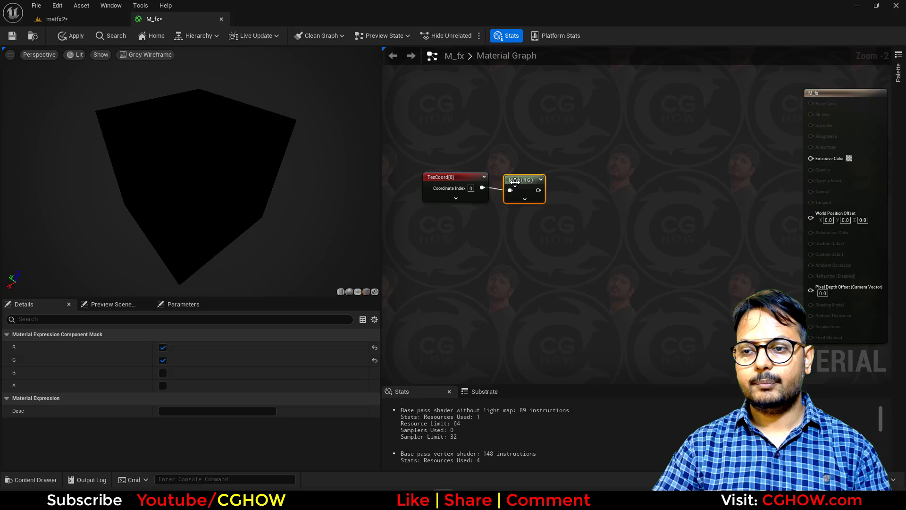
Step: Limit the Component Mask to the R channel, preview it, and inspect the gradient on the cube's faces
key(space)
click(162, 360)
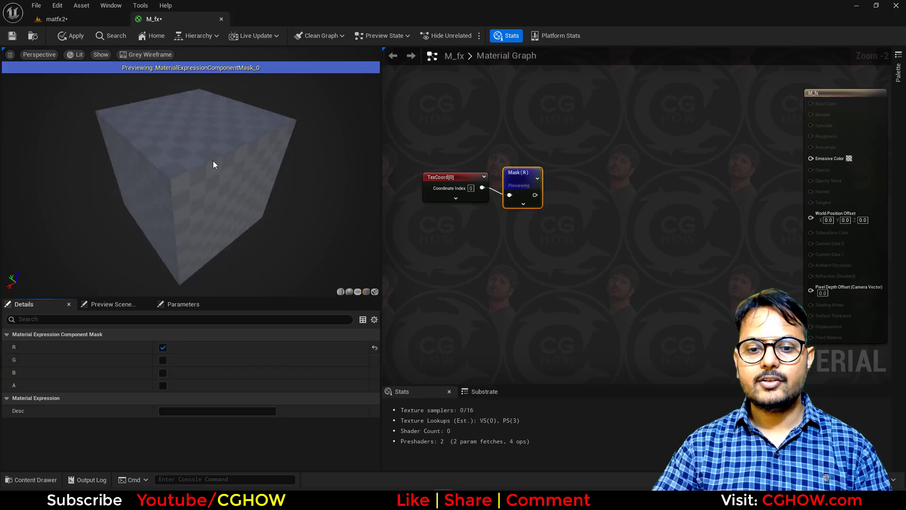
drag(523, 175, 518, 166)
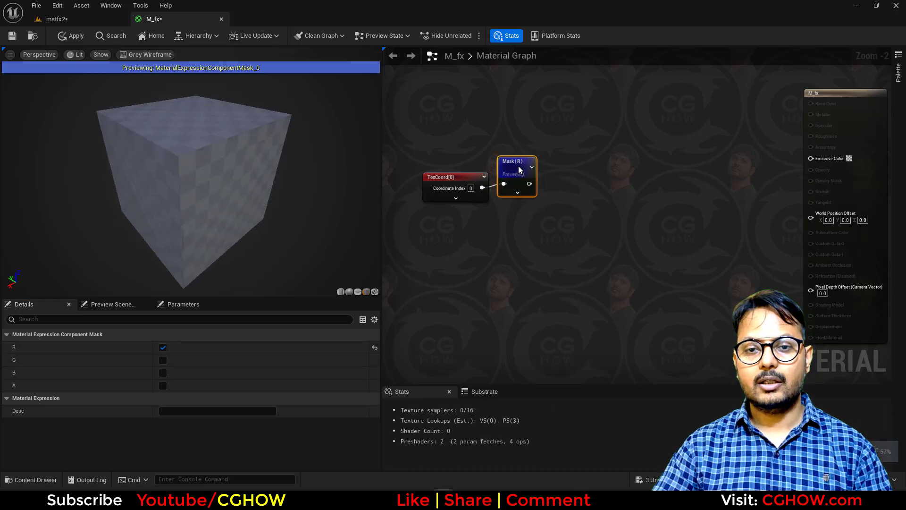
right_drag(548, 217, 453, 229)
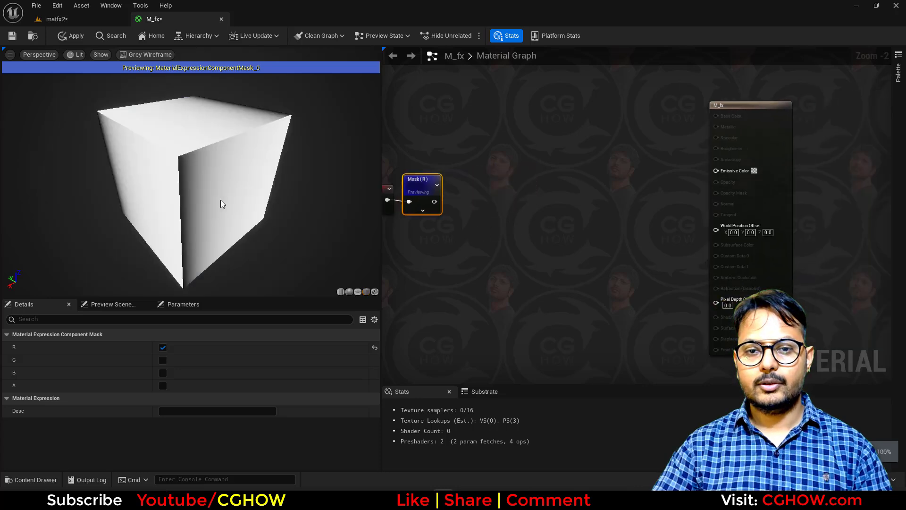
drag(222, 203, 170, 204)
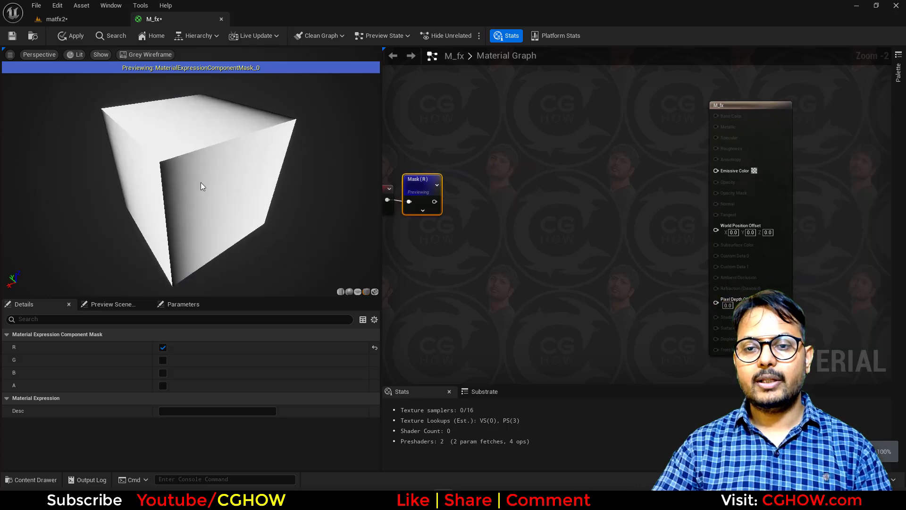
drag(240, 182, 263, 80)
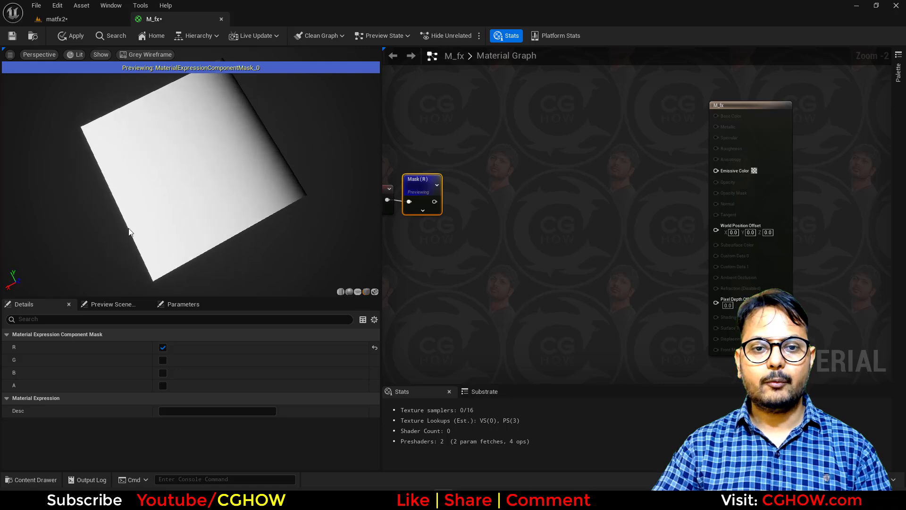
Step: Add a Sine node after the R mask with a Period of 2, and preview it on the cube
drag(432, 204, 492, 192)
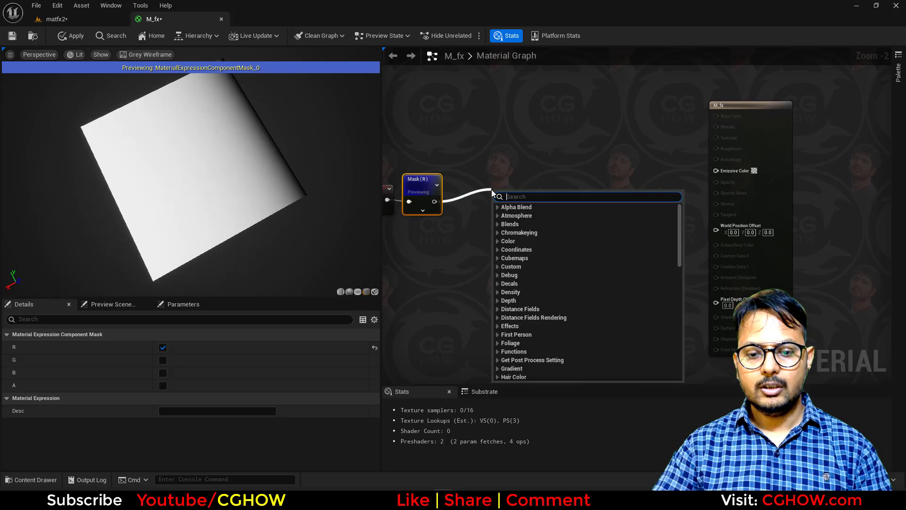
text(sin)
click(517, 278)
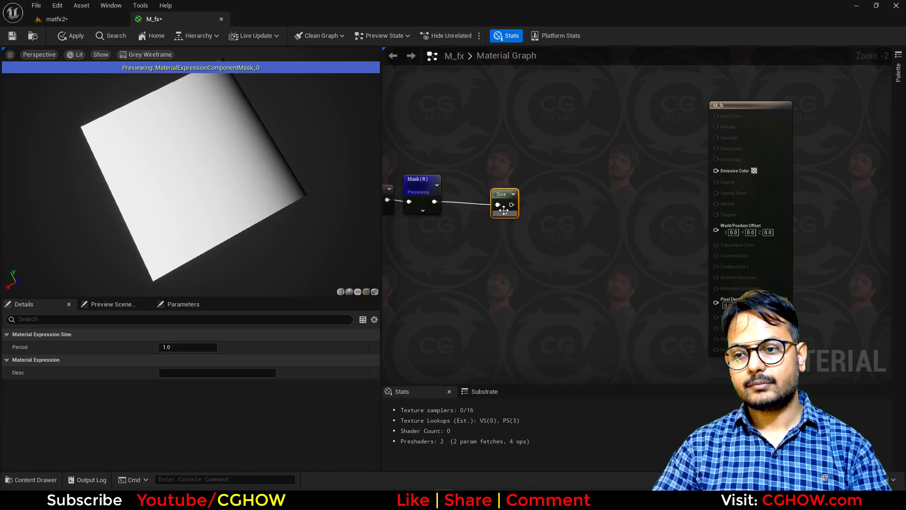
click(178, 349)
text(2)
key(Return)
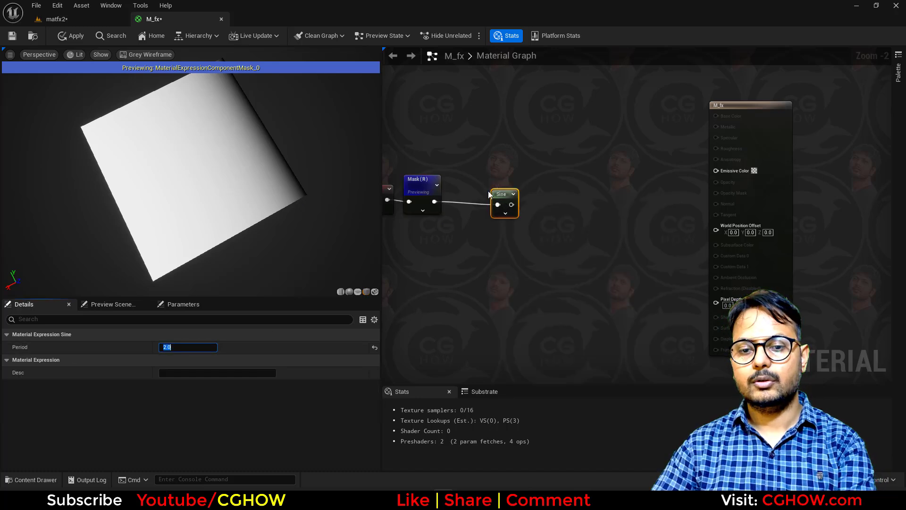
drag(503, 196, 484, 187)
key(space)
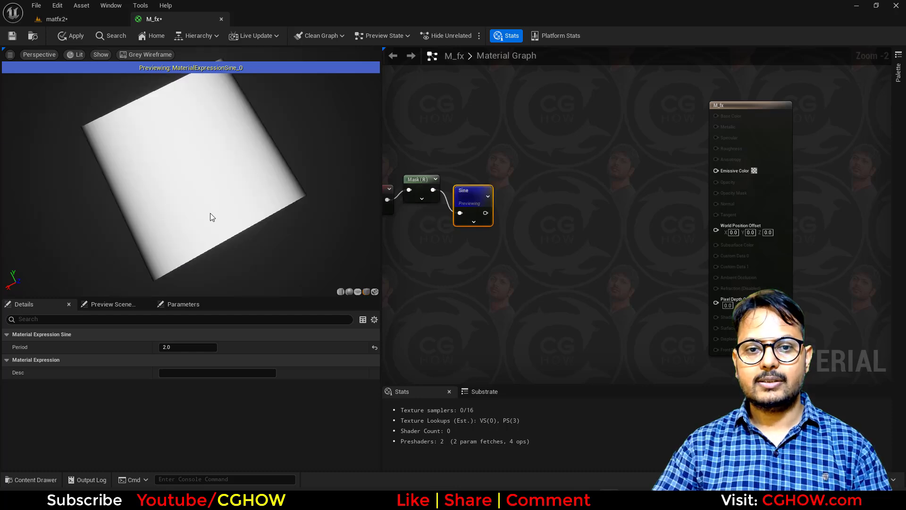
drag(212, 217, 250, 200)
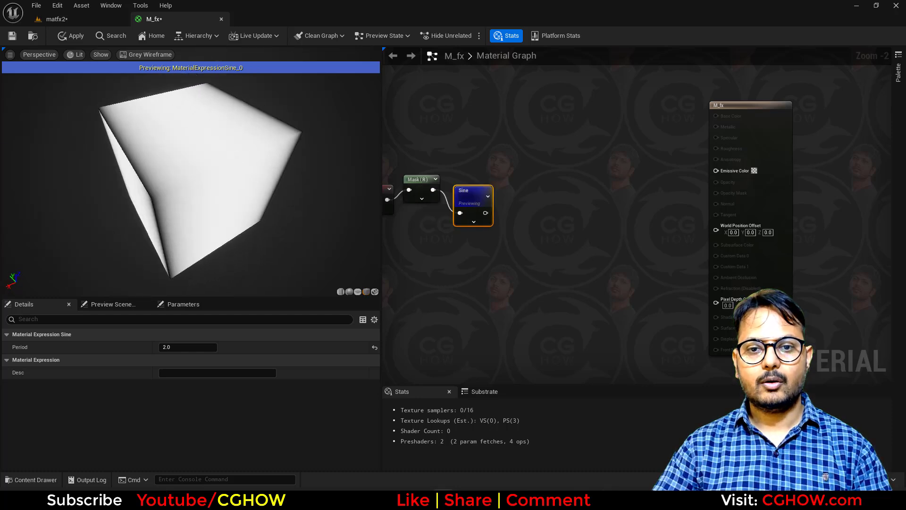
Step: Duplicate the R mask below the original, feed it from the Texture Coordinate, and set it to G only
right_drag(448, 276, 518, 262)
click(490, 172)
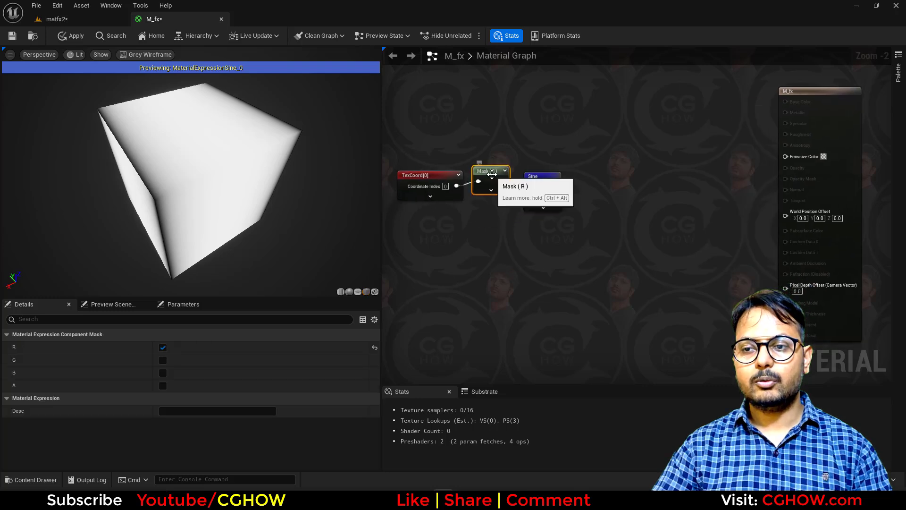
key(ctrl+v)
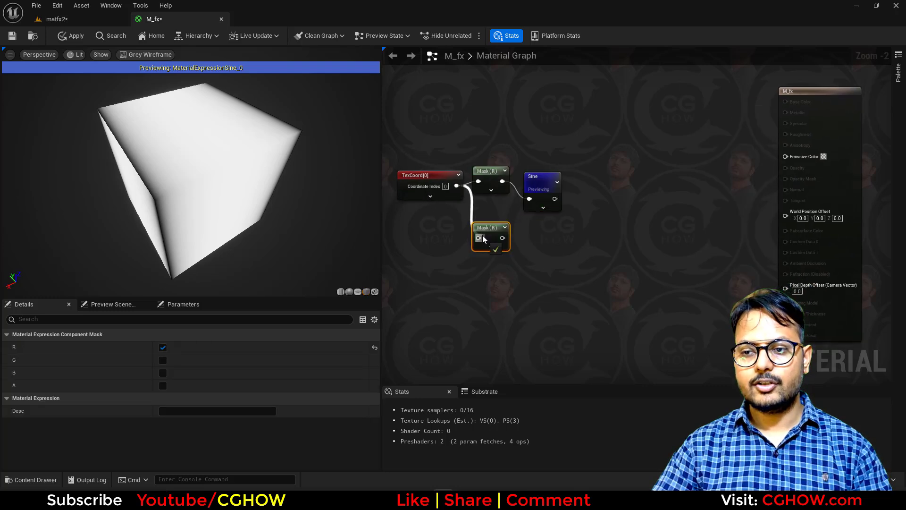
click(163, 346)
click(163, 360)
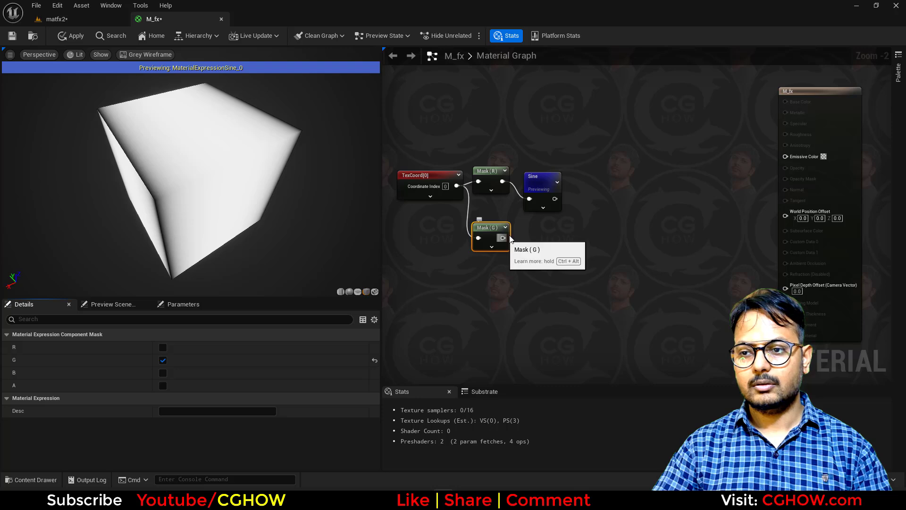
Step: Duplicate the Sine node, connect the G mask to the copy, and preview it on the cube
click(537, 179)
key(ctrl+c)
key(ctrl+v)
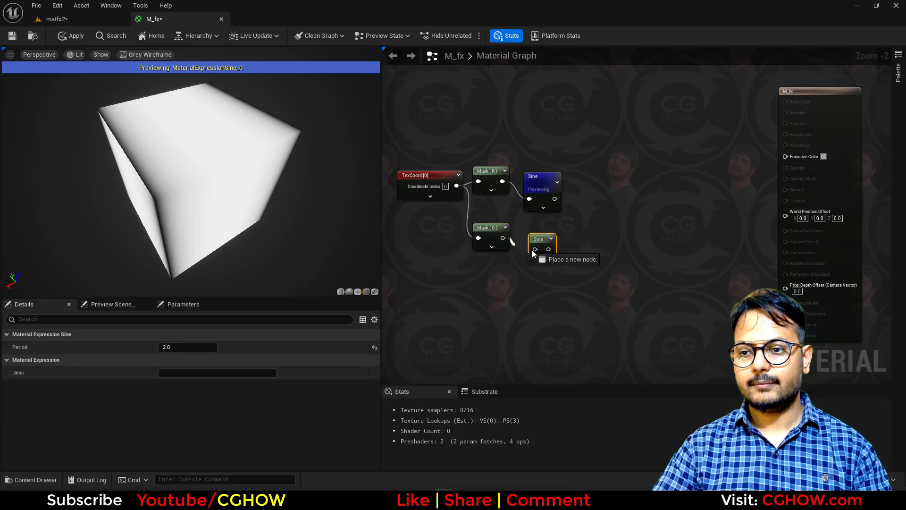
key(space)
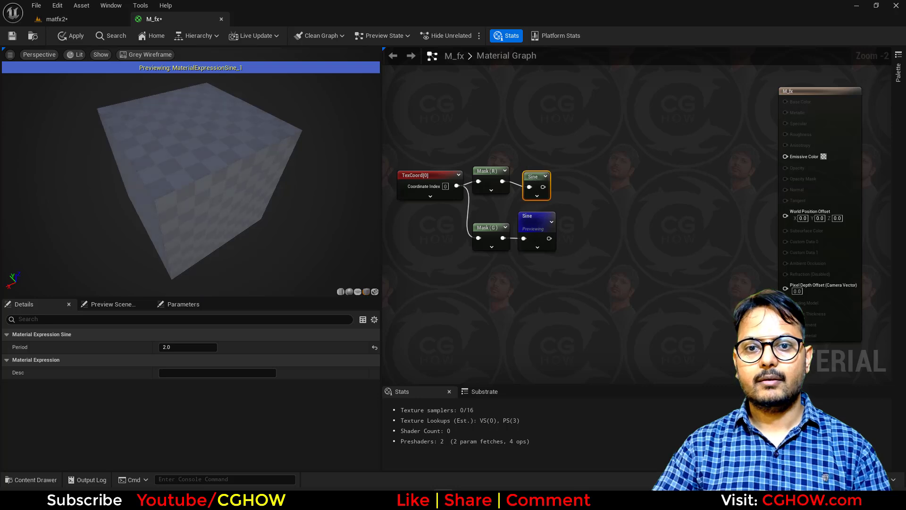
drag(115, 182, 101, 167)
Step: Add a Multiply node with the R-mask Sine in A and the G-mask Sine in B, and preview it
right_drag(604, 211, 551, 243)
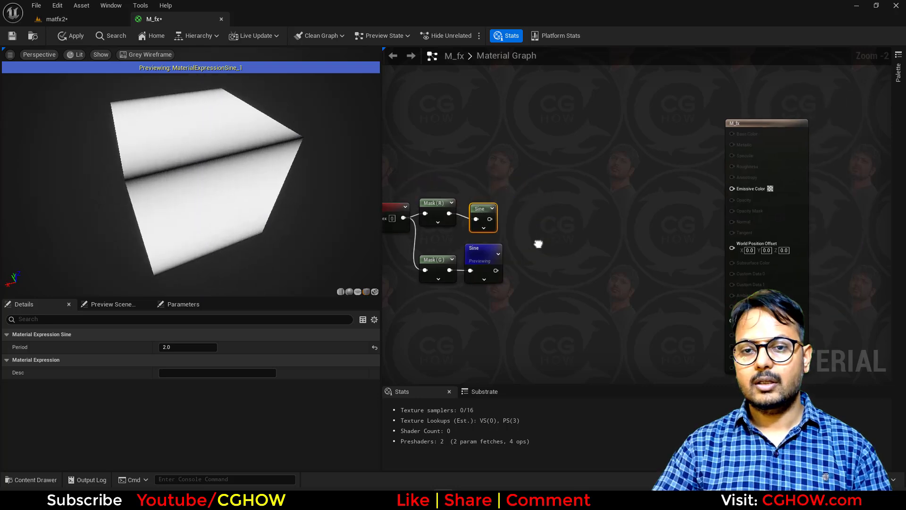
click(515, 222)
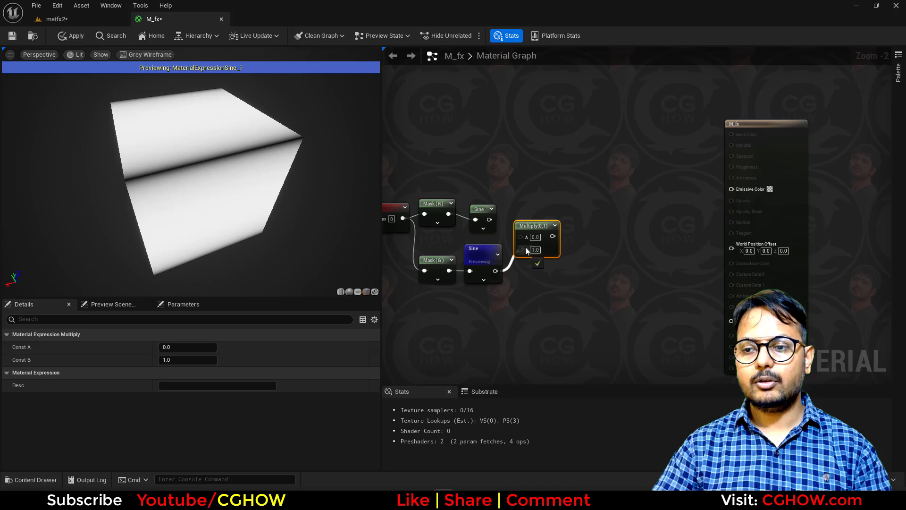
key(space)
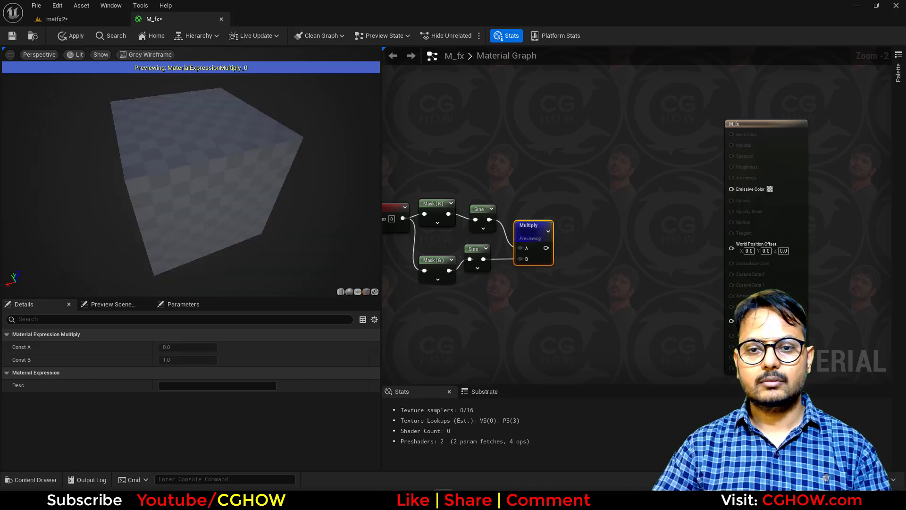
Step: Examine the multiplied sine gradient on the preview cube's faces and edges from several angles
scroll(134, 204, up, 4)
scroll(99, 213, down, 3)
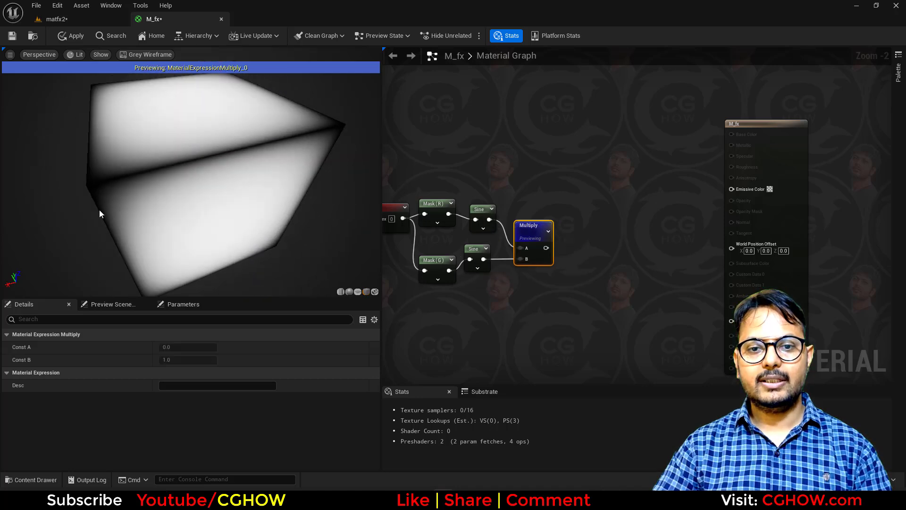
drag(99, 213, 184, 208)
drag(306, 189, 311, 190)
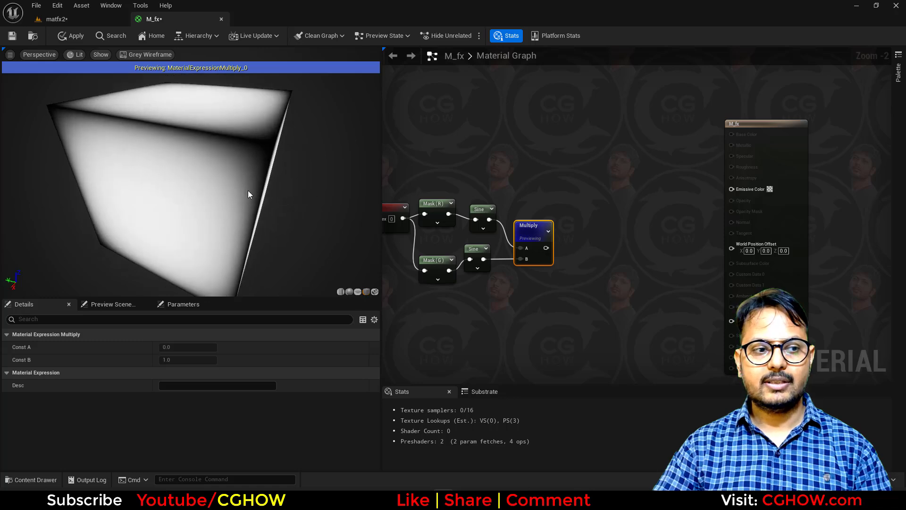
drag(249, 194, 174, 196)
scroll(568, 265, down, 1)
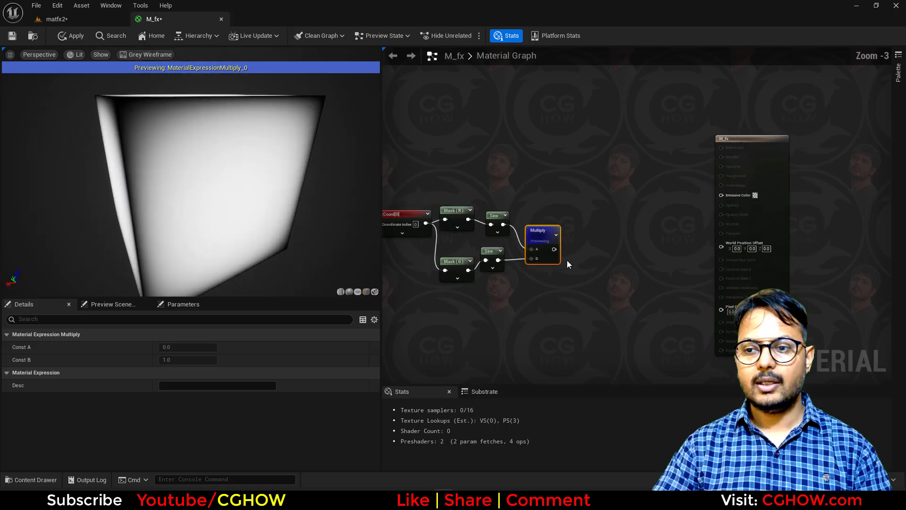
right_drag(568, 264, 544, 283)
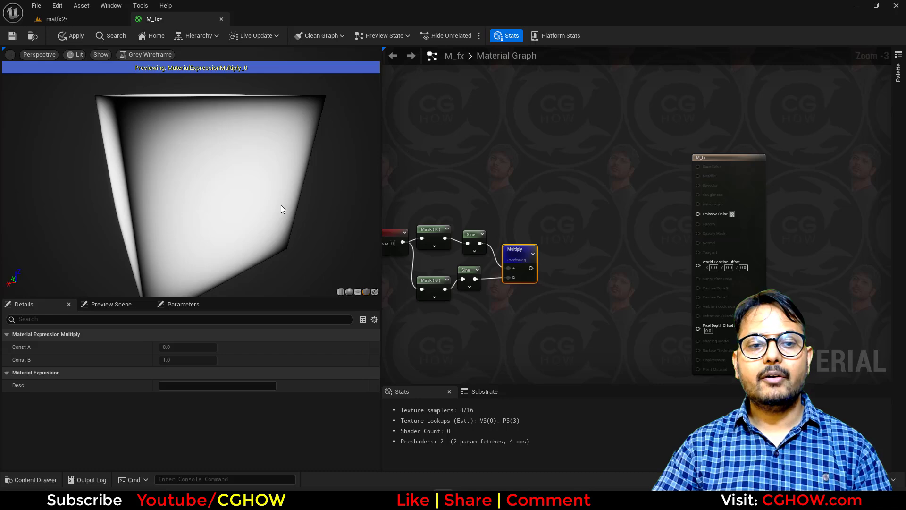
drag(223, 172, 231, 190)
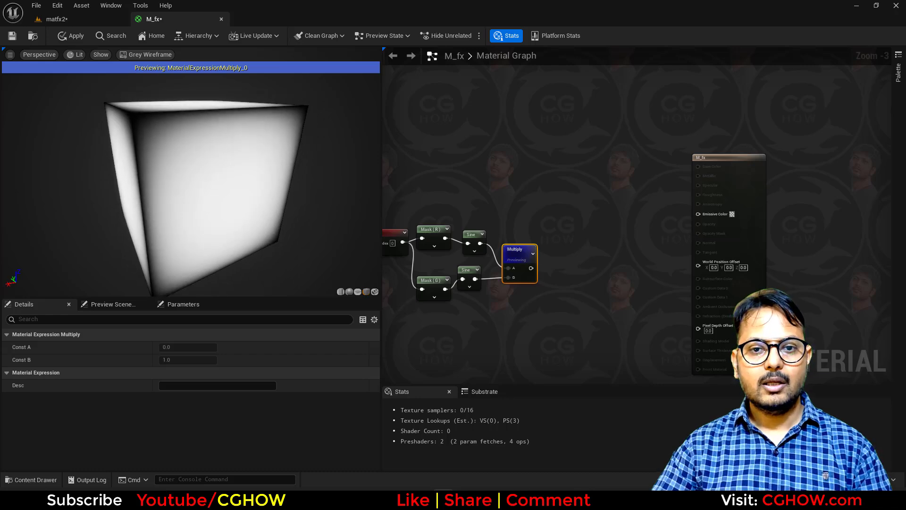
Step: Add a Saturate node fed by the Multiply output
right_drag(565, 197, 545, 203)
click(542, 234)
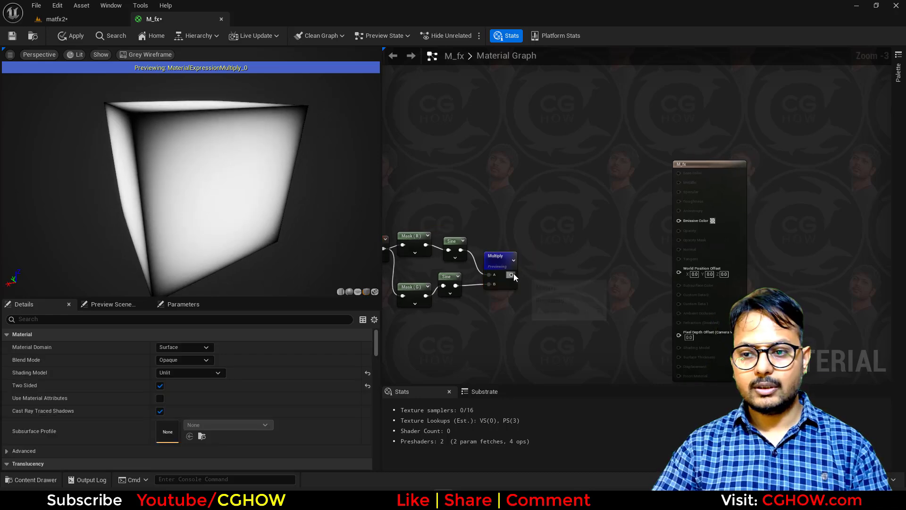
drag(512, 273, 530, 256)
text(sa)
click(546, 279)
right_drag(564, 240, 552, 249)
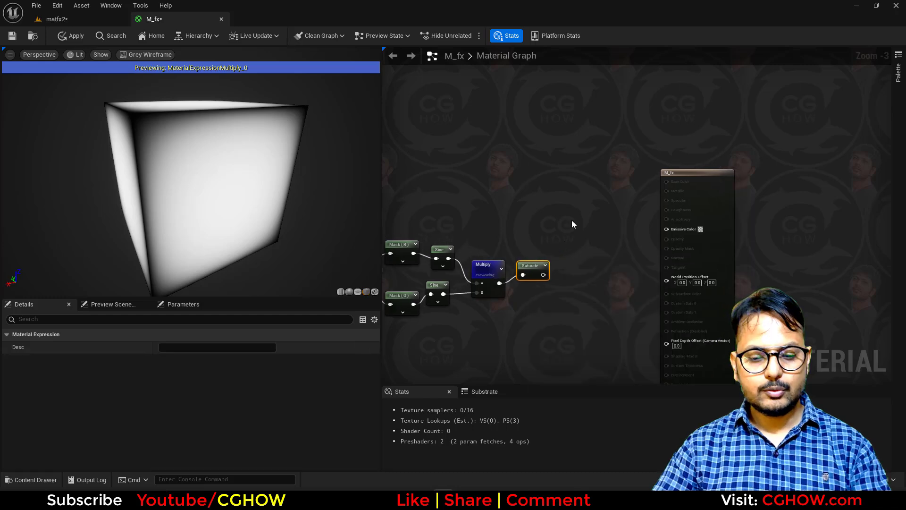
Step: Add a Lerp node with Saturate in its Alpha and its output in Emissive Color, and tidy the node layout
click(572, 222)
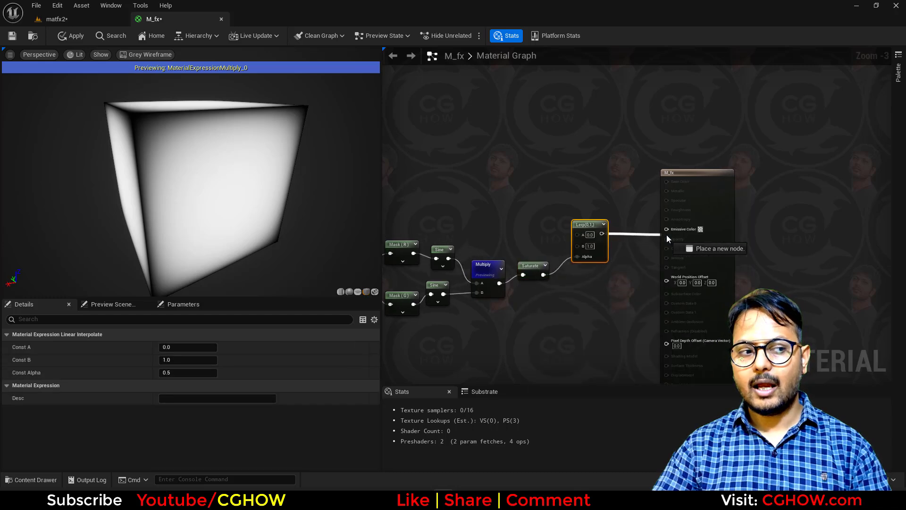
drag(666, 234, 673, 230)
drag(586, 224, 587, 203)
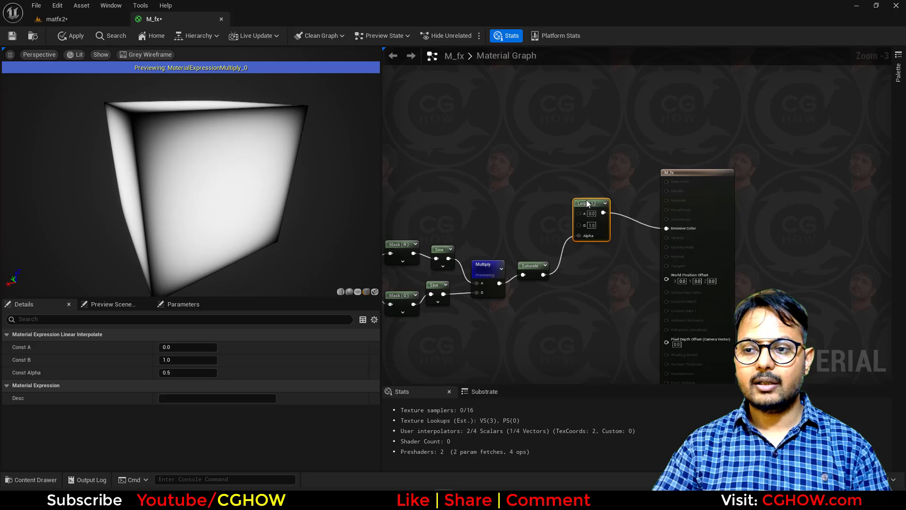
right_drag(501, 228, 625, 213)
drag(469, 232, 450, 255)
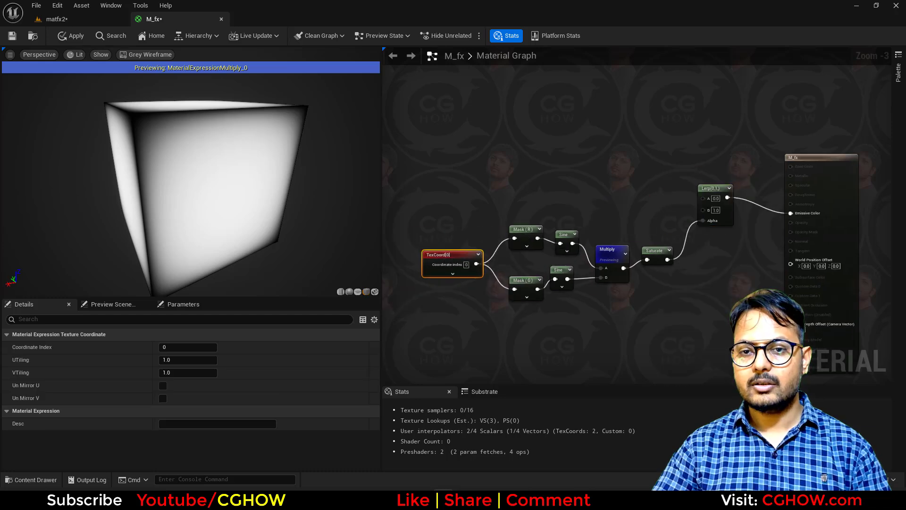
Step: Add a blue Constant3Vector (0, 0.311523, 1) above the mask nodes and connect it to the Lerp's A input
right_drag(523, 213, 407, 277)
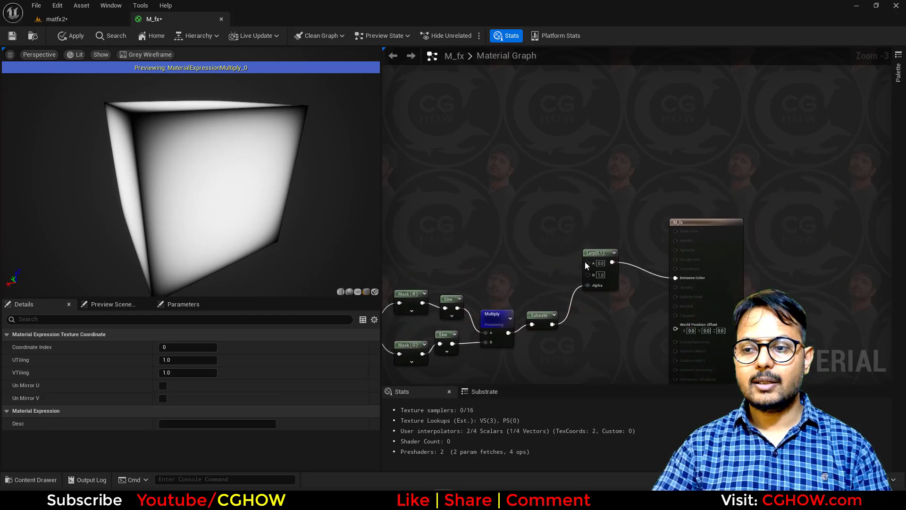
scroll(542, 260, up, 3)
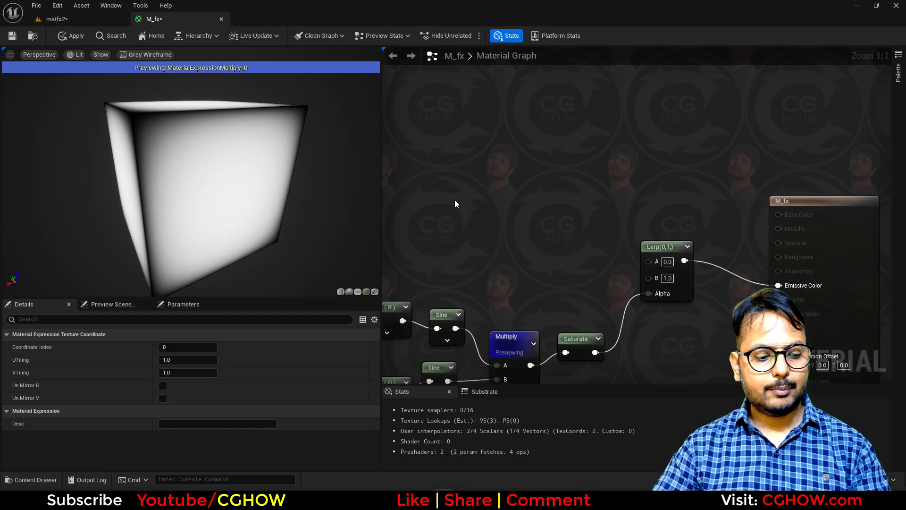
key(3)
click(433, 177)
double_click(454, 218)
drag(522, 304, 449, 247)
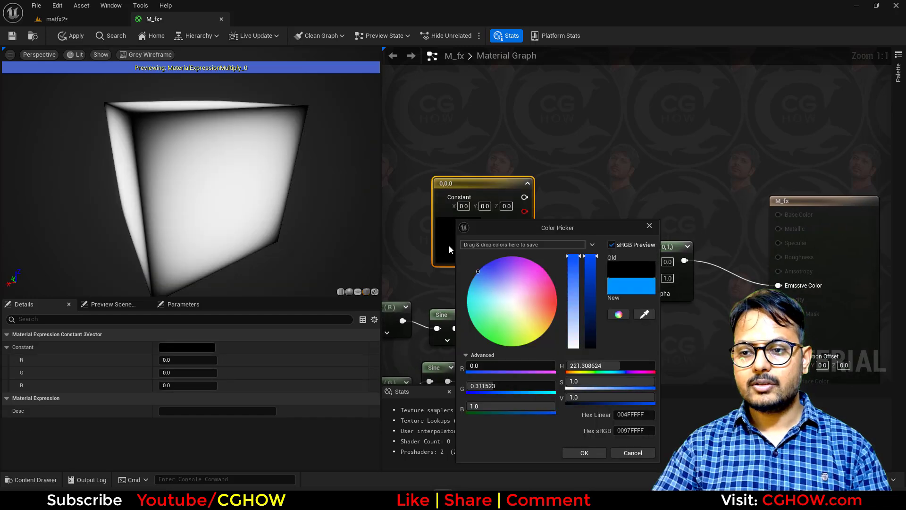
click(584, 453)
drag(542, 197, 648, 260)
drag(448, 243, 489, 193)
right_drag(485, 243, 531, 242)
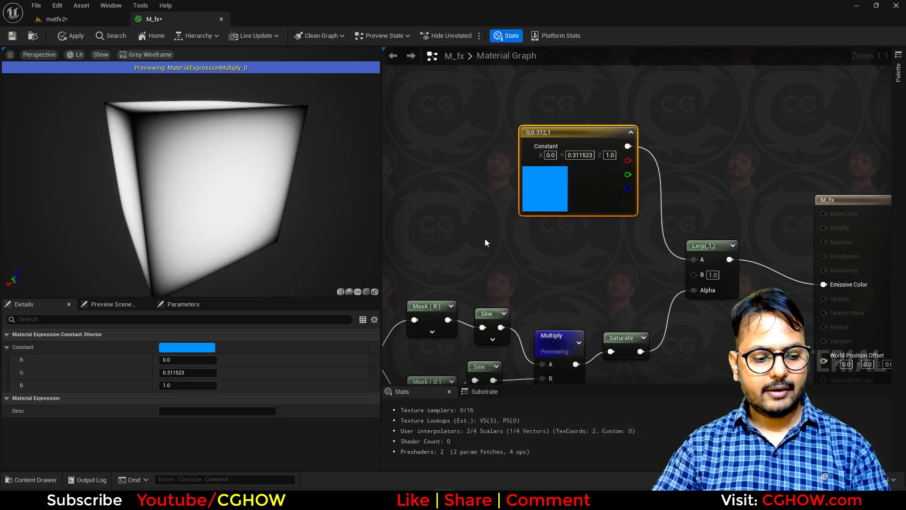
Step: Add a magenta Constant3Vector (0.680502, 0, 1) and connect it to the Lerp's B input
click(413, 199)
double_click(448, 239)
drag(494, 300, 512, 262)
click(554, 469)
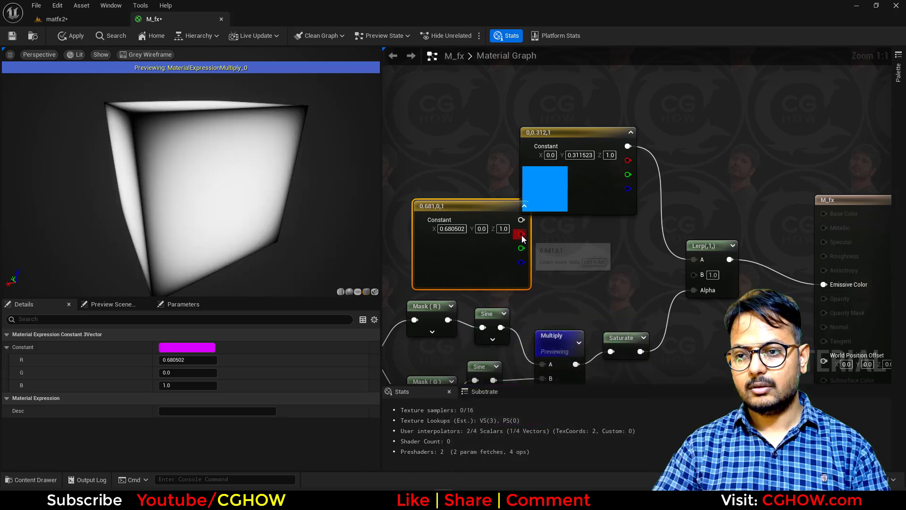
drag(521, 219, 698, 277)
Step: Stop previewing the Multiply node, stack the blue constant above the magenta one, and check the blended colours on the preview cube
click(562, 339)
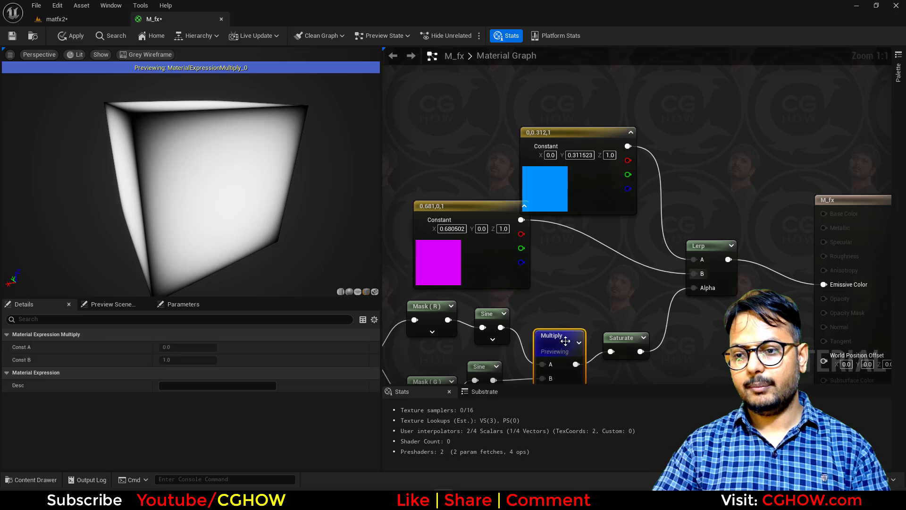
key(space)
right_drag(708, 336, 693, 311)
drag(526, 176, 445, 143)
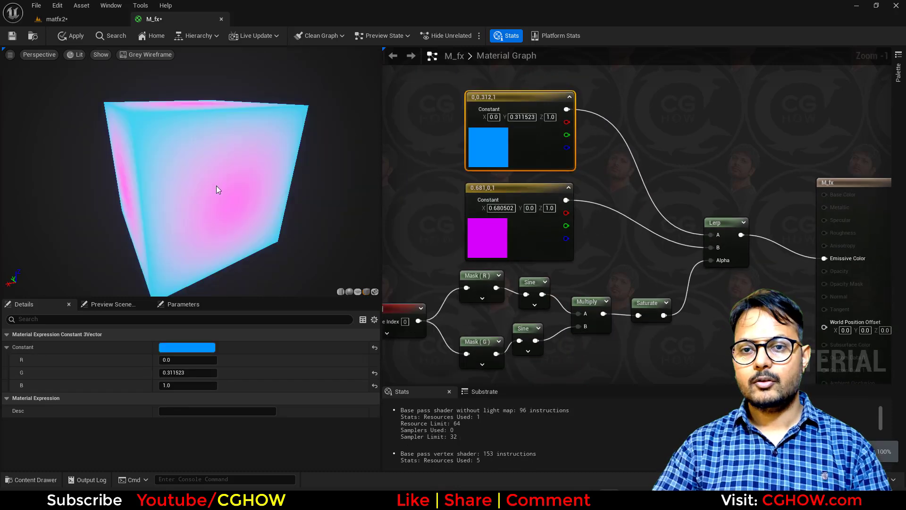
drag(216, 186, 220, 208)
Step: Add a SmoothStep node below the Lerp and connect the Saturate output to its Value input
right_drag(571, 265, 559, 268)
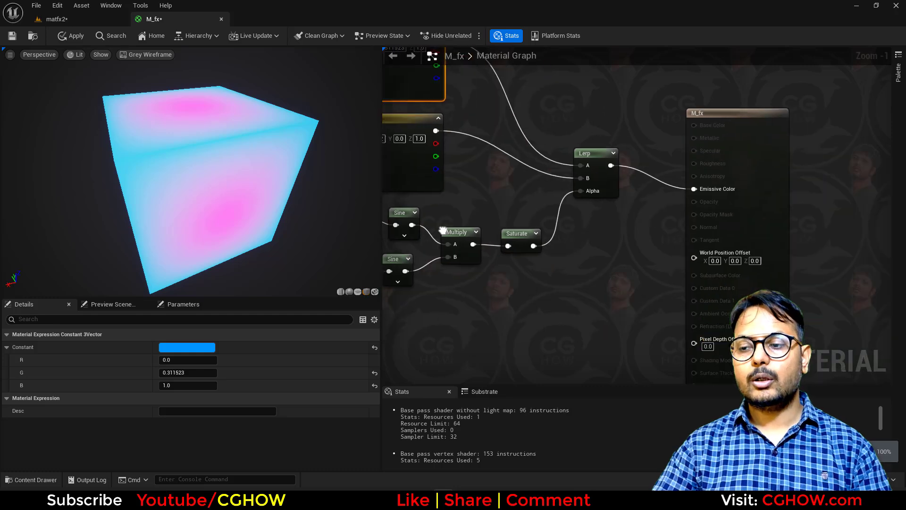
right_click(559, 267)
text(smo)
click(593, 328)
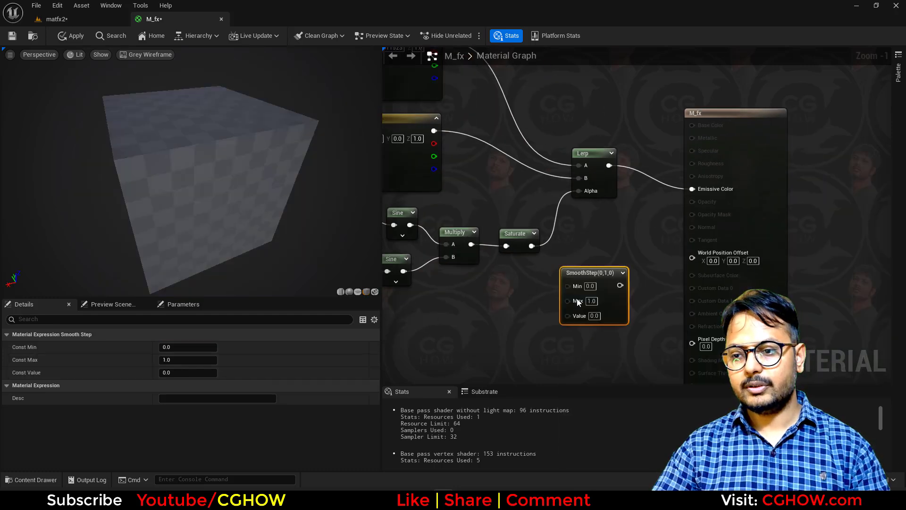
drag(532, 246, 570, 316)
Step: Add a scalar parameter named min and connect it to SmoothStep's Min input
right_drag(483, 298, 500, 283)
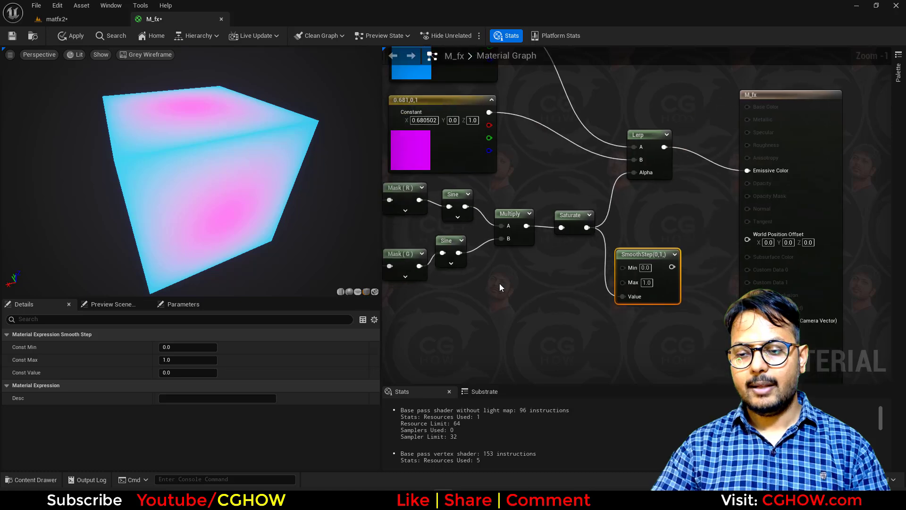
key(s)
click(499, 283)
text(min)
key(Return)
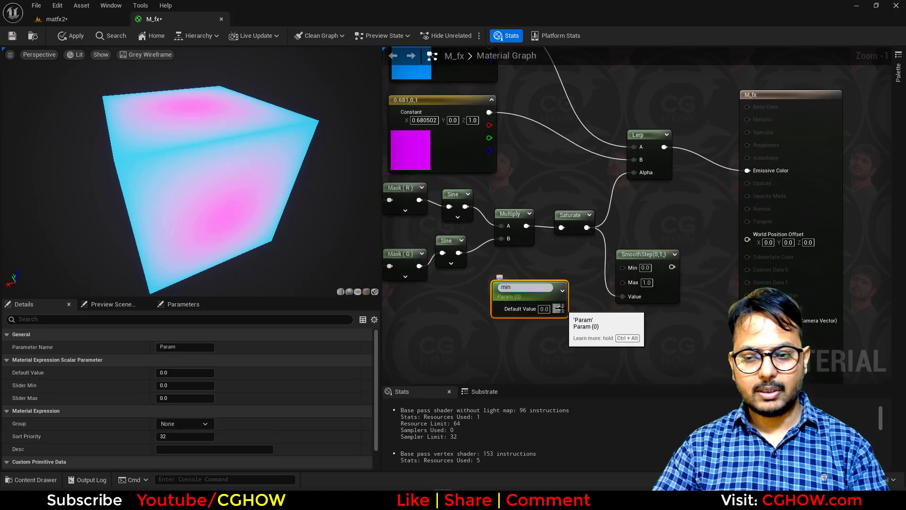
drag(559, 306, 624, 268)
Step: Add a second scalar parameter named max below the min parameter
key(s)
click(482, 335)
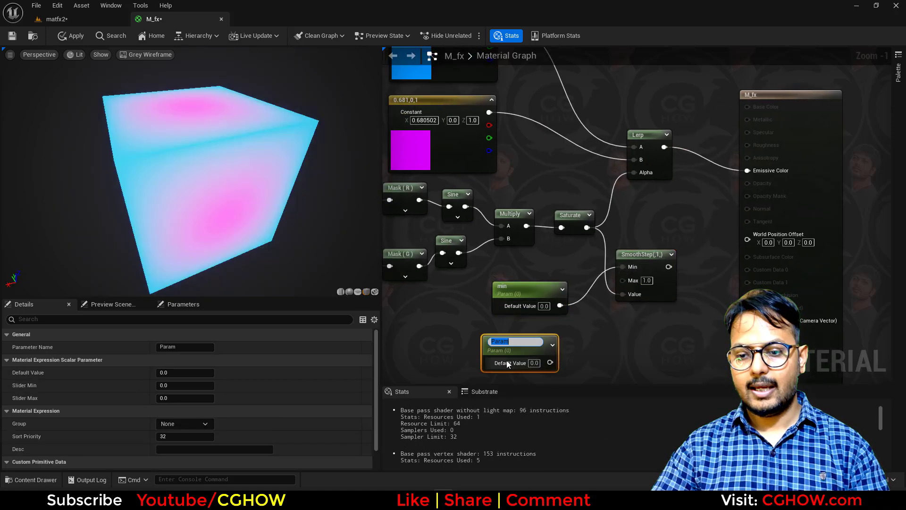
text(max)
key(Return)
drag(550, 362, 622, 340)
Step: Sum min and max through an Add node into SmoothStep's Max, default max to 1, and connect SmoothStep to the Lerp's Alpha
drag(538, 299, 512, 293)
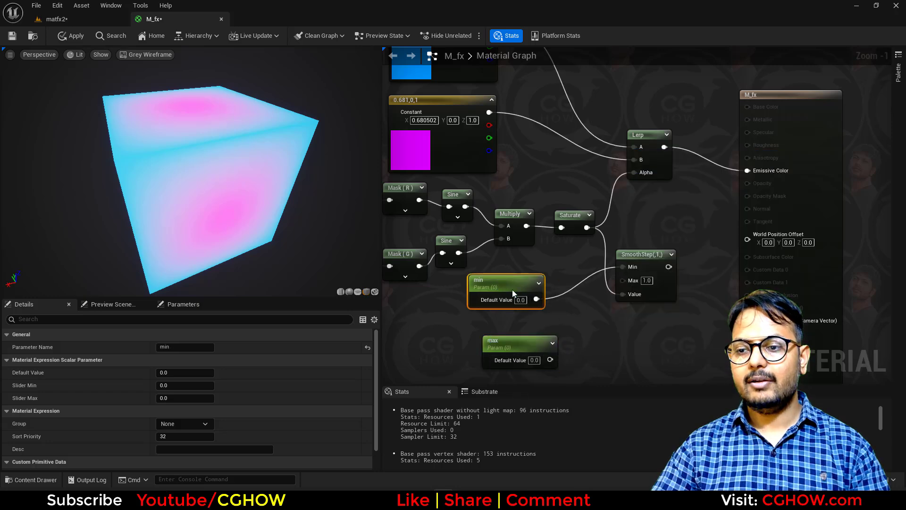
click(565, 311)
drag(550, 360, 635, 172)
right_drag(520, 305, 540, 266)
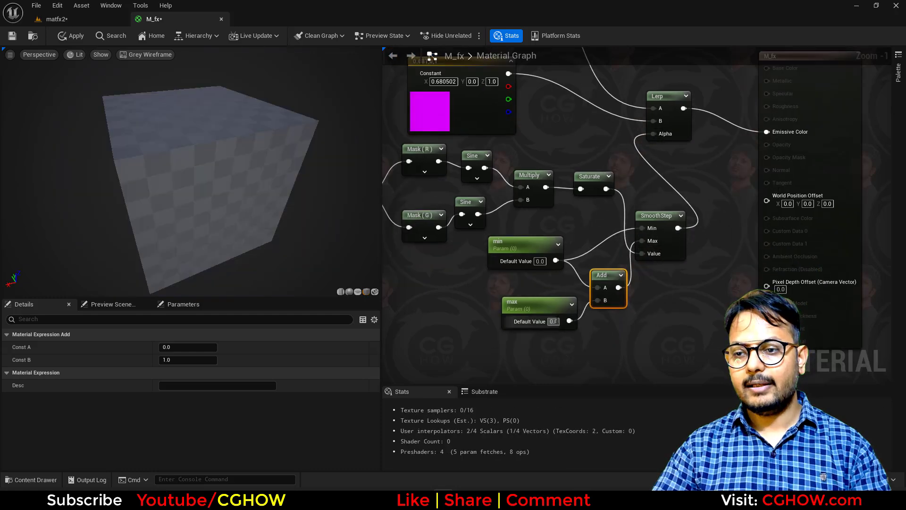
key(Return)
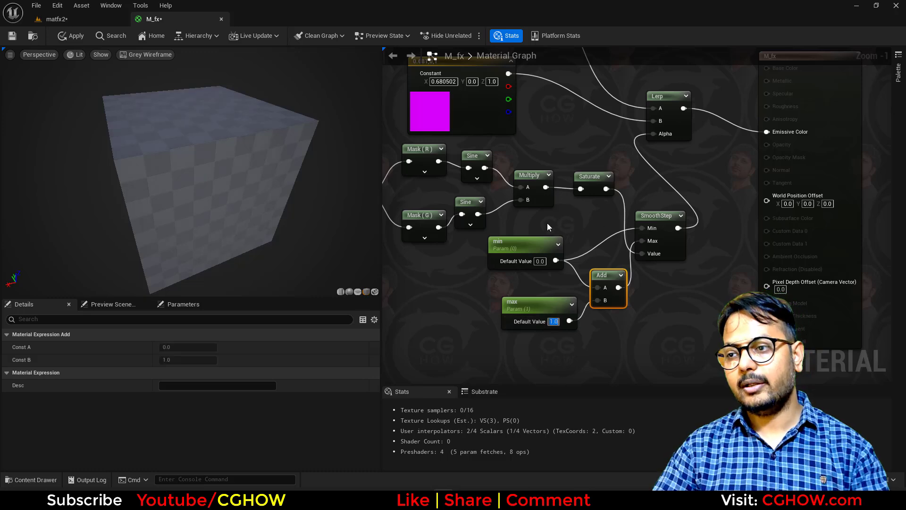
right_drag(547, 223, 537, 262)
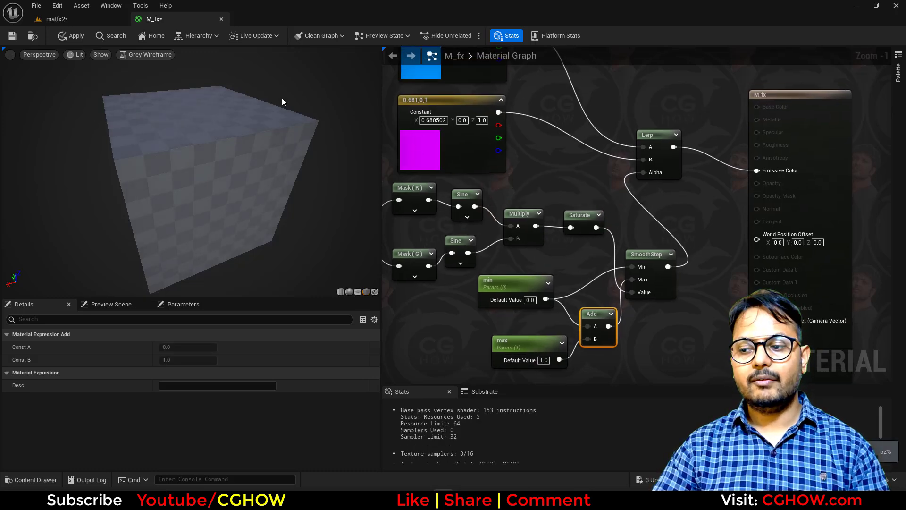
Step: Save M_fx and open M_fx_Inst in a floating window over the matfx2 level
click(12, 36)
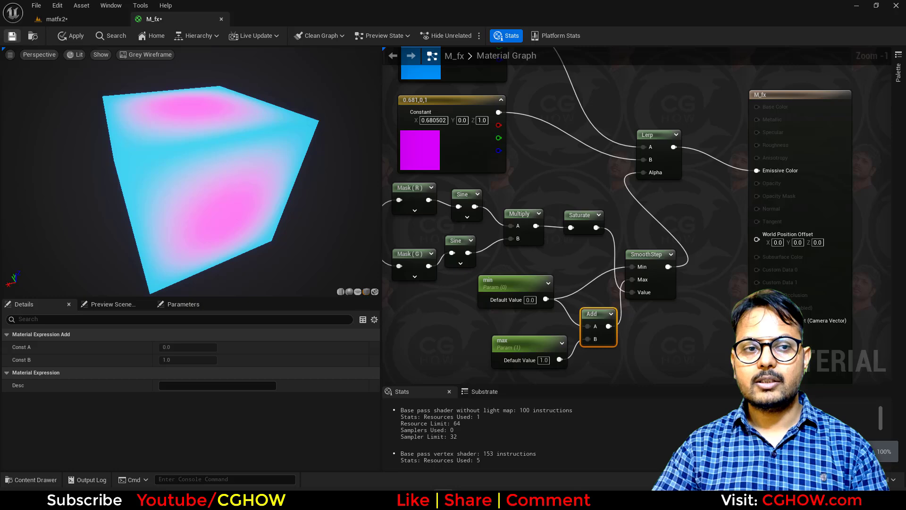
click(57, 19)
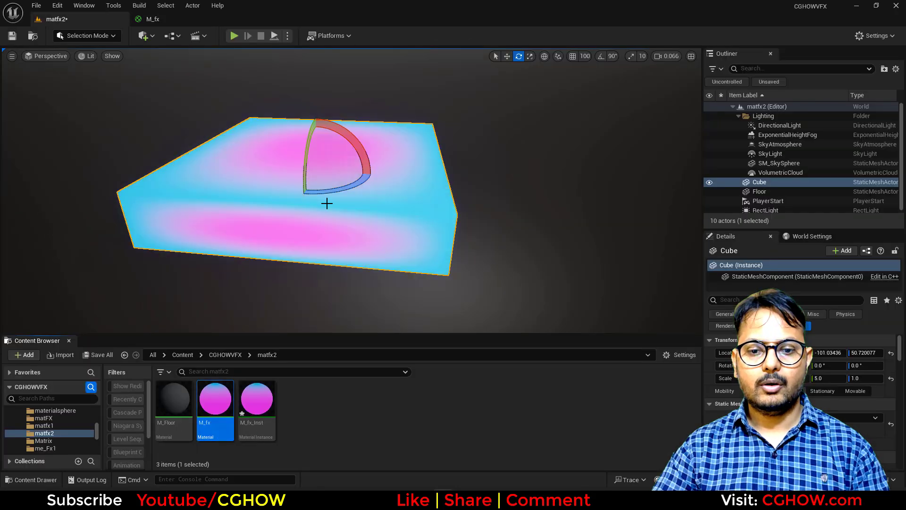
click(260, 405)
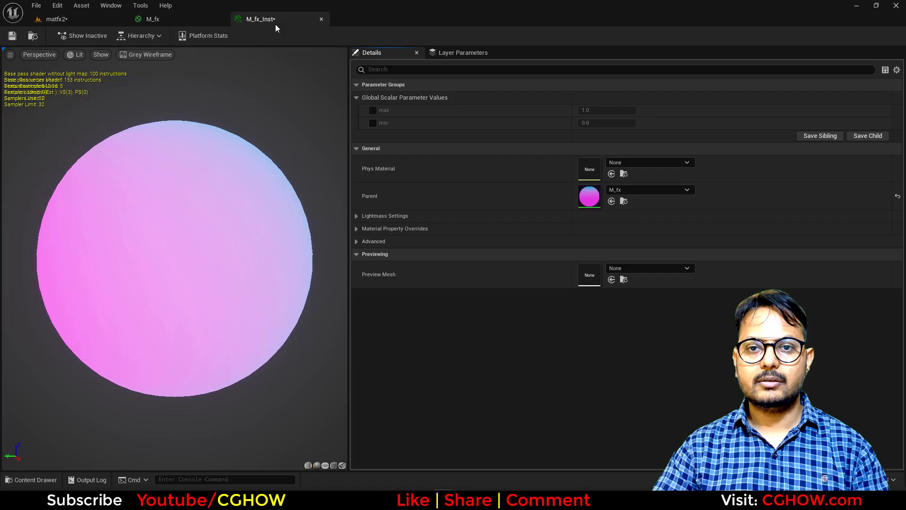
drag(275, 24, 421, 252)
click(72, 25)
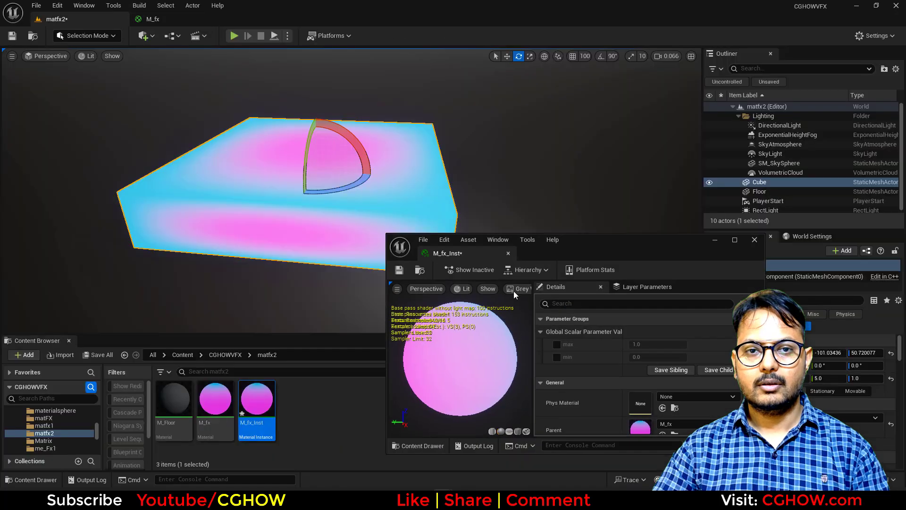
Step: Override the instance's parameters with max 0.136 and min -0.016, and check the edge colour on the cube in the level
click(558, 357)
click(557, 345)
drag(645, 357, 666, 346)
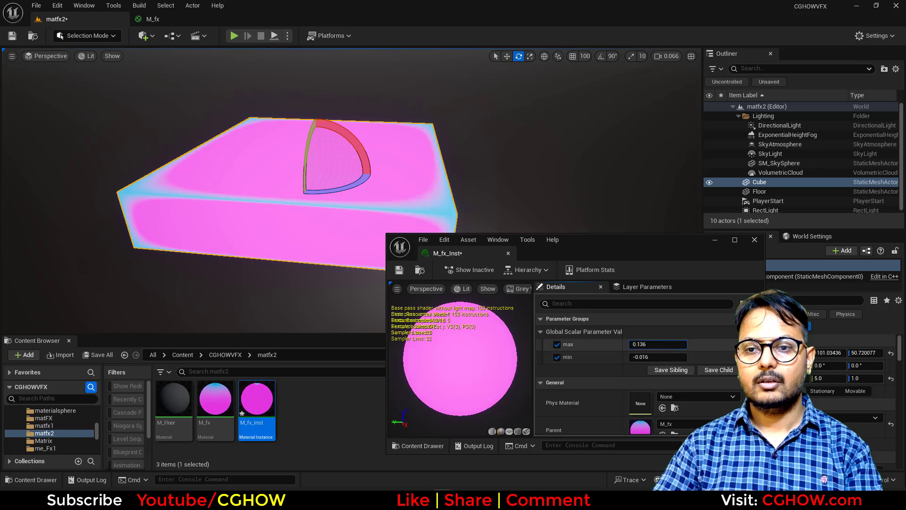
alt+drag(226, 255, 171, 218)
alt+drag(400, 200, 229, 63)
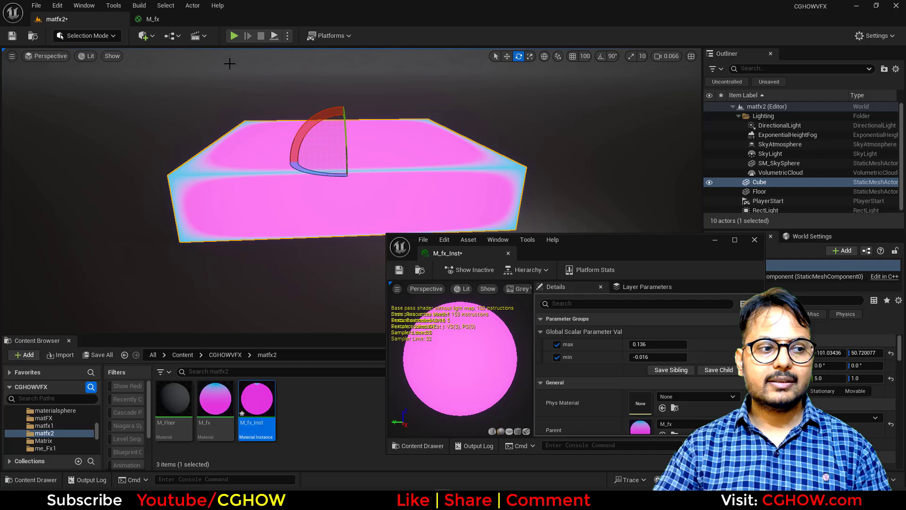
Step: Return to the M_fx graph and shift the mask nodes from TexCoord to Saturate away from SmoothStep to make room
click(172, 21)
drag(647, 254, 637, 395)
scroll(551, 289, down, 1)
right_drag(473, 283, 588, 250)
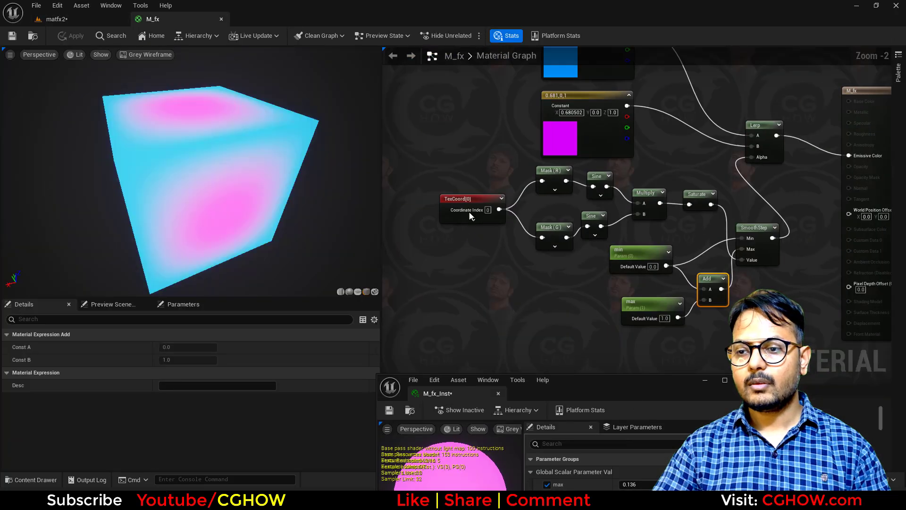
drag(600, 224, 700, 231)
drag(663, 206, 419, 234)
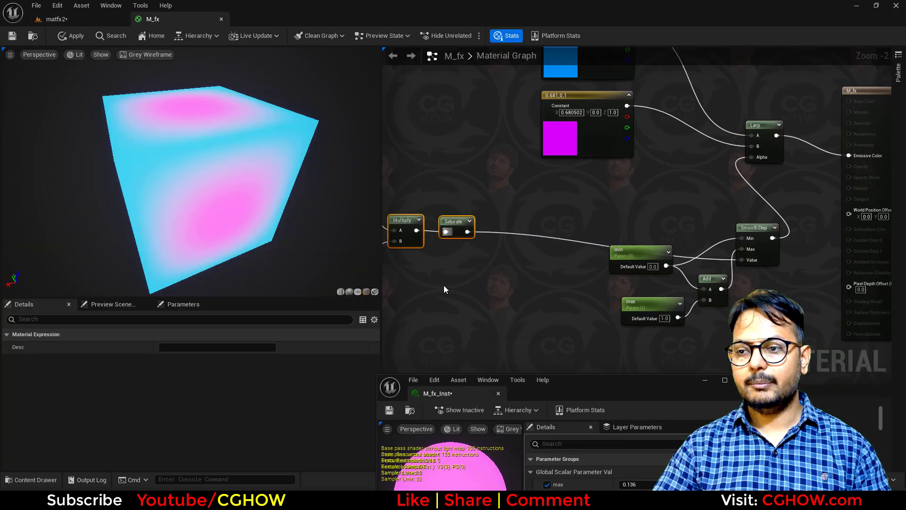
Step: Add a Min node below Multiply and feed its A and B inputs from the two Sine nodes
right_drag(445, 287, 535, 243)
click(536, 243)
right_click(543, 235)
text(min)
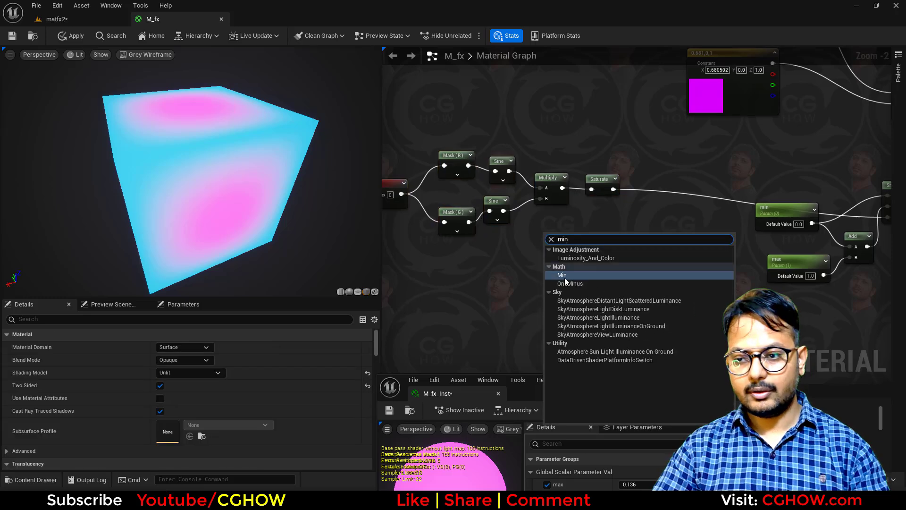
click(565, 278)
drag(508, 171, 549, 247)
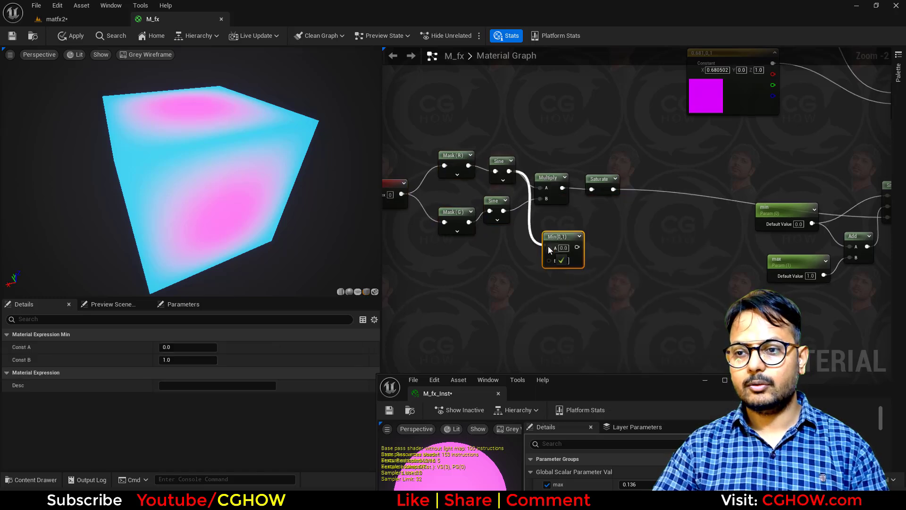
drag(503, 210, 549, 258)
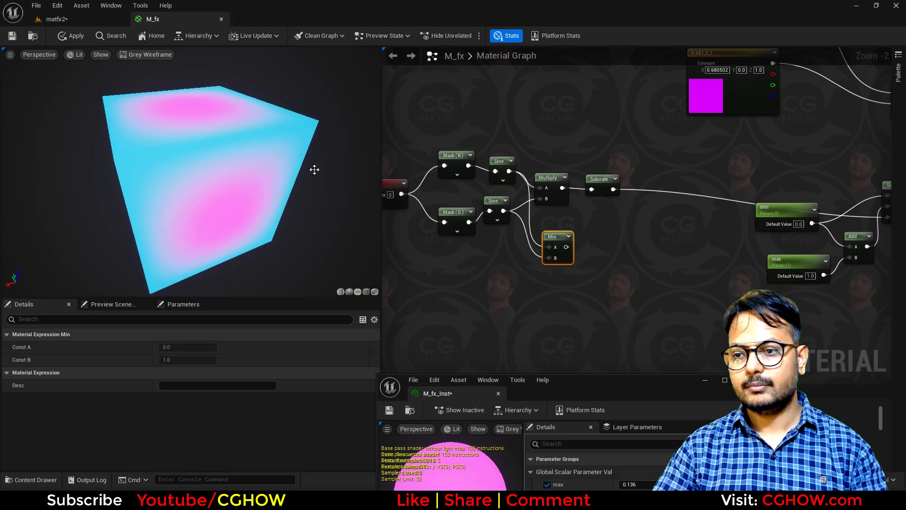
Step: Preview the Min node, connect it to Saturate, and replace the Multiply node with it
key(space)
mouse_move(285, 210)
mouse_down()
mouse_move(245, 207)
mouse_move(236, 236)
mouse_move(279, 212)
mouse_move(245, 174)
mouse_move(232, 127)
mouse_move(207, 175)
mouse_up()
drag(576, 259, 592, 189)
click(542, 178)
key(Delete)
drag(562, 241, 503, 150)
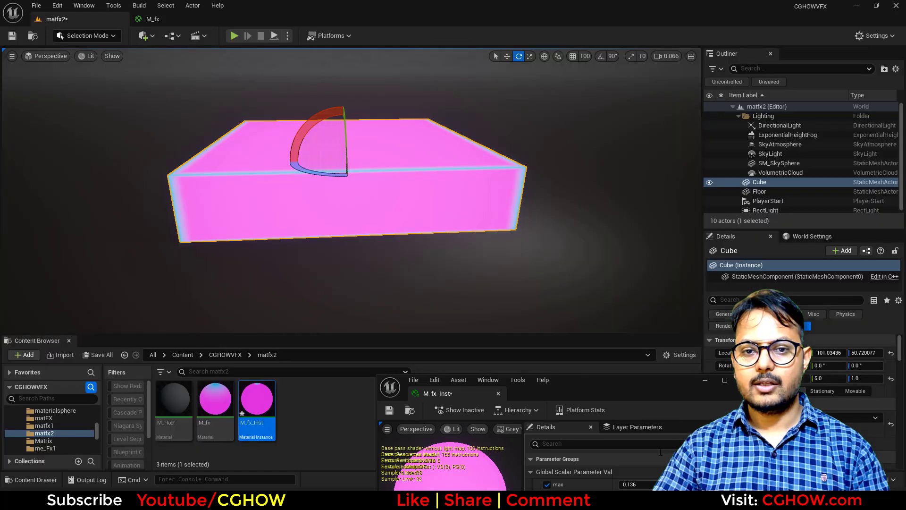
Step: Move the M_fx_Inst window up and set its max parameter to 0.224
drag(656, 387, 646, 326)
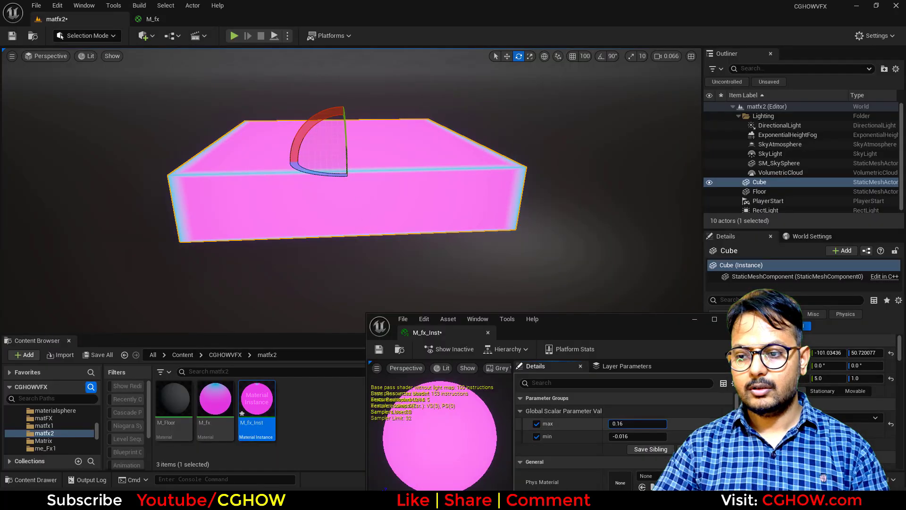
drag(638, 424, 647, 424)
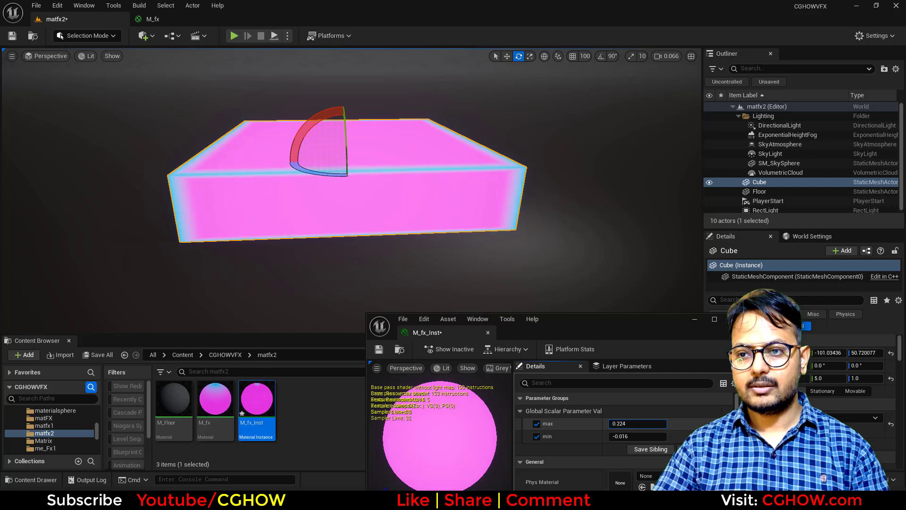
Step: Scale the level's cube vertically to about 3.39 and raise it to about 172.6 in Z
key(a)
right_drag(338, 230, 388, 192)
scroll(338, 231, up, 3)
scroll(389, 193, up, 3)
key(s)
key(a)
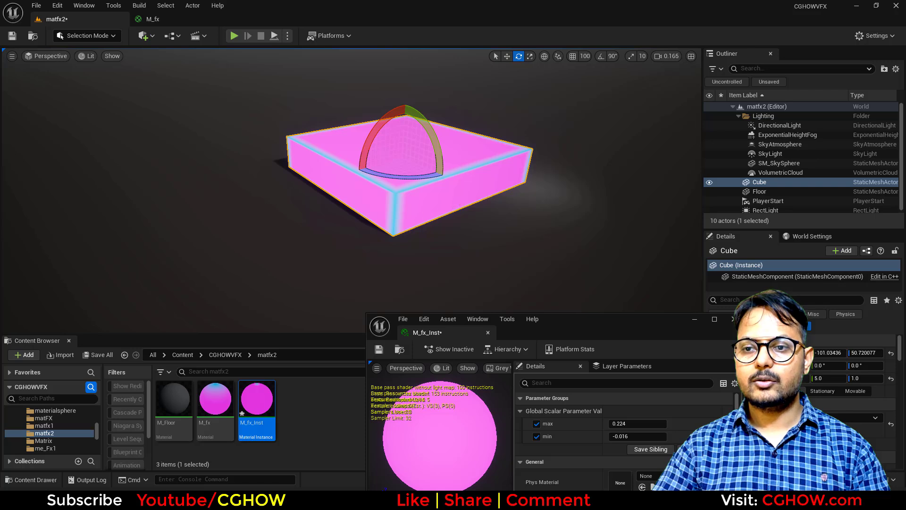
key(d)
mouse_move(261, 166)
right_down()
mouse_move(274, 169)
mouse_move(261, 165)
right_up()
scroll(261, 166, down, 3)
key(r)
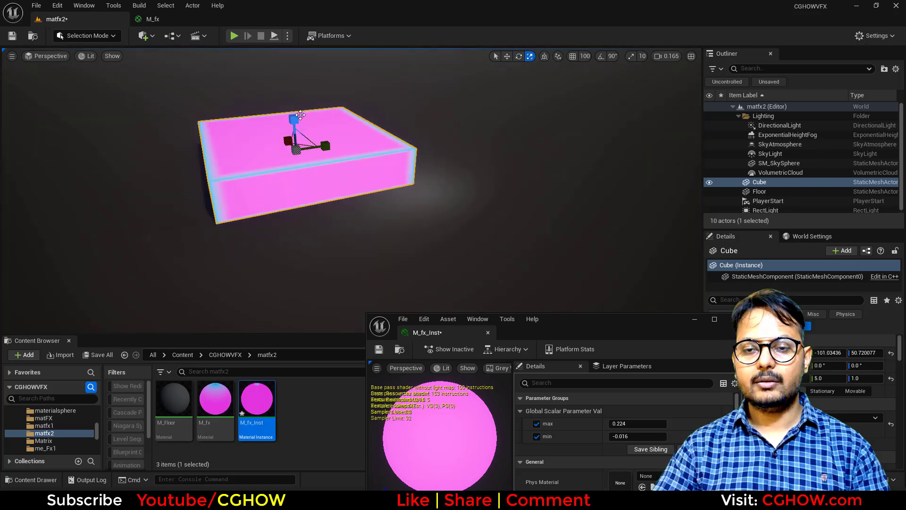
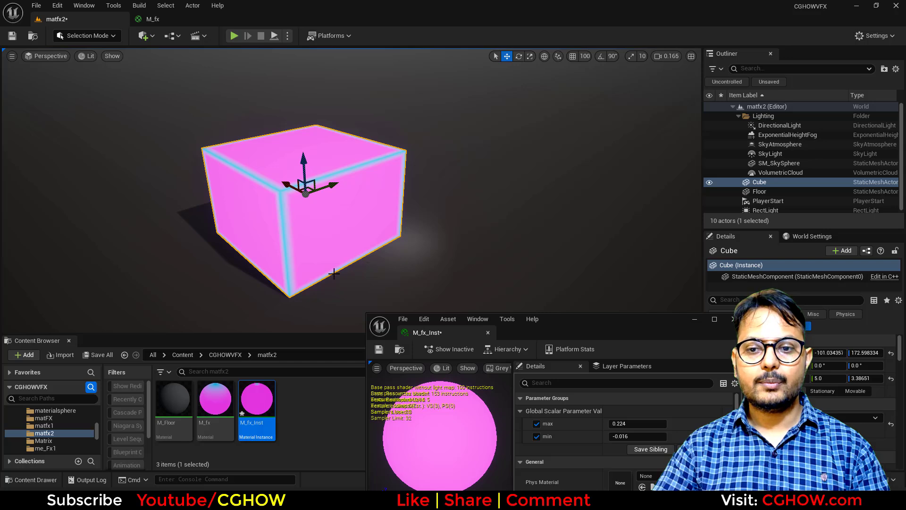
Step: Return to the M_fx graph, spread the two colour constants apart, and reposition the Min node after the Sine nodes
click(155, 19)
scroll(512, 175, up, 5)
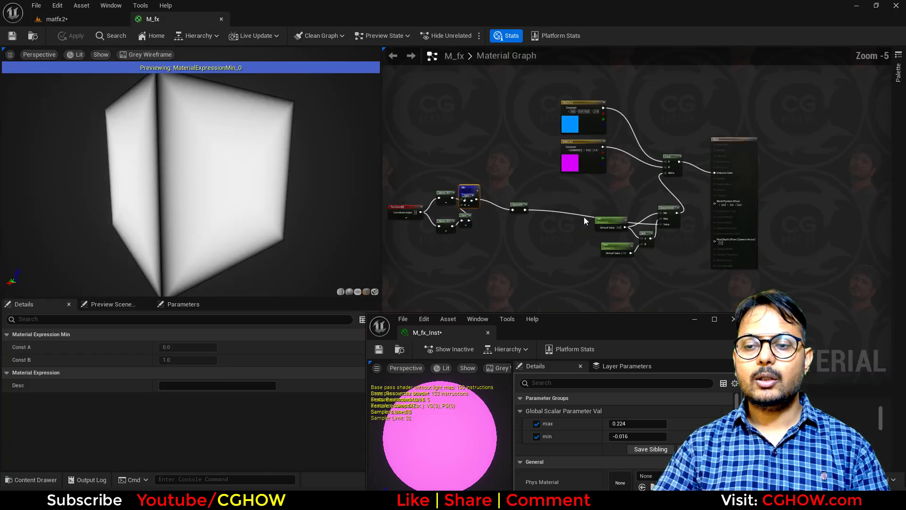
drag(513, 175, 506, 122)
scroll(516, 158, down, 2)
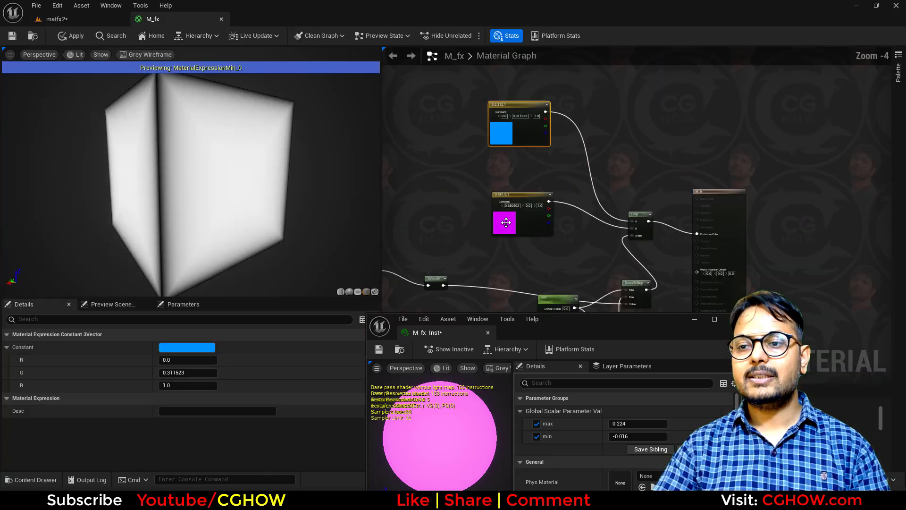
drag(513, 227, 516, 241)
right_drag(462, 252, 578, 184)
scroll(578, 184, down, 1)
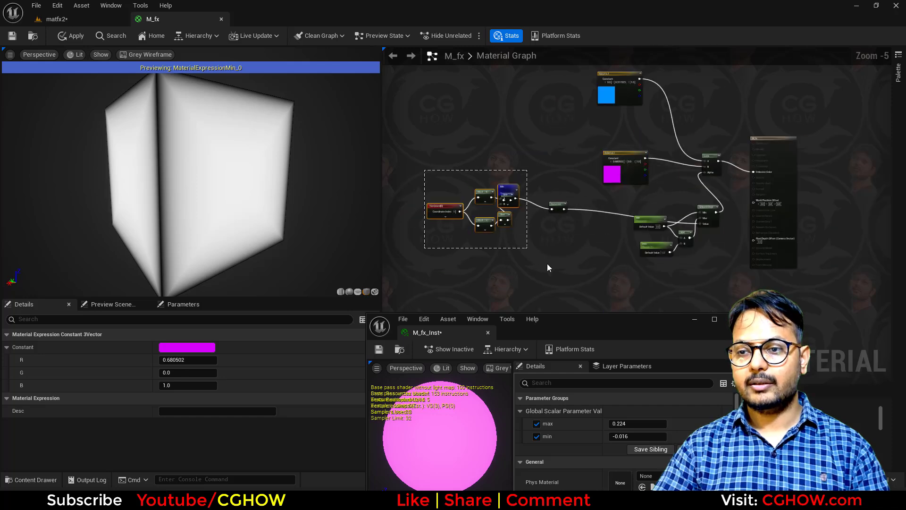
drag(547, 268, 548, 269)
click(518, 212)
drag(516, 196, 537, 208)
right_drag(528, 186, 513, 276)
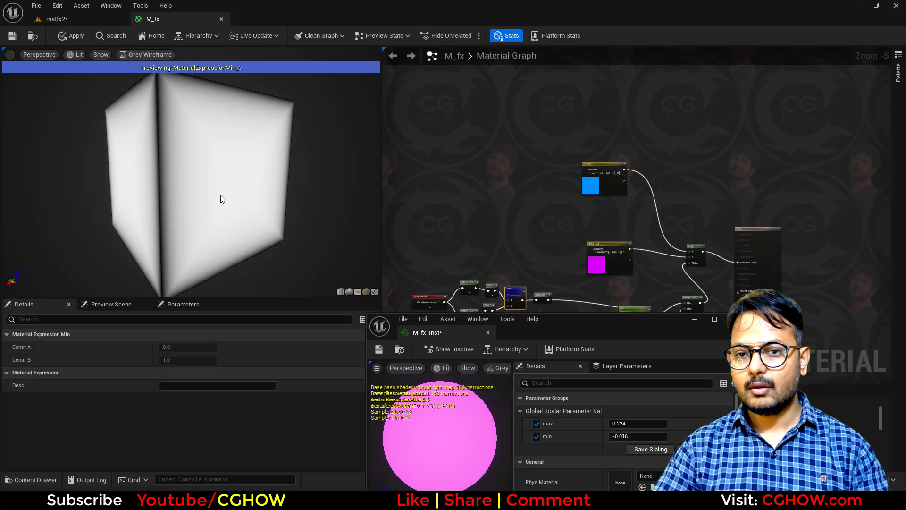
Step: Add a BoundingBoxBased_0-1_UVW node in the empty area beside the colour constants
drag(221, 198, 255, 203)
drag(163, 222, 265, 204)
right_drag(419, 211, 458, 139)
right_click(441, 133)
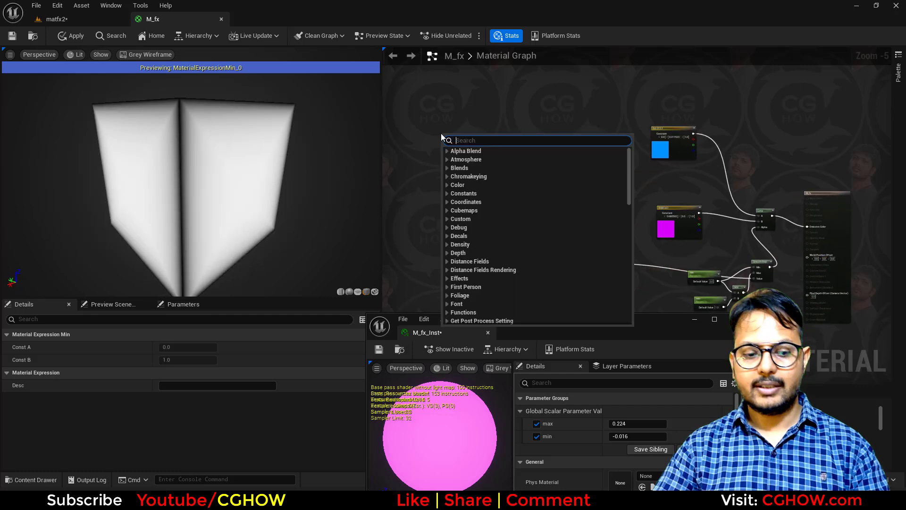
text(boun)
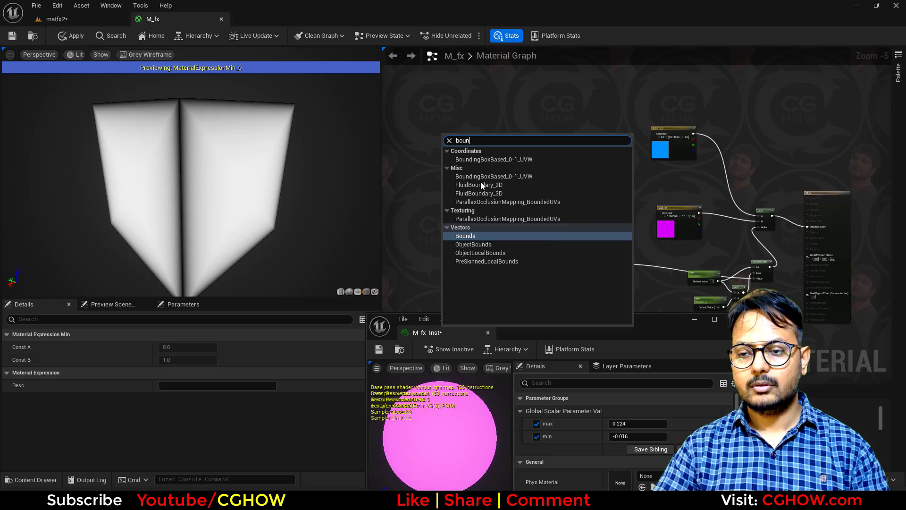
click(486, 159)
scroll(458, 152, up, 4)
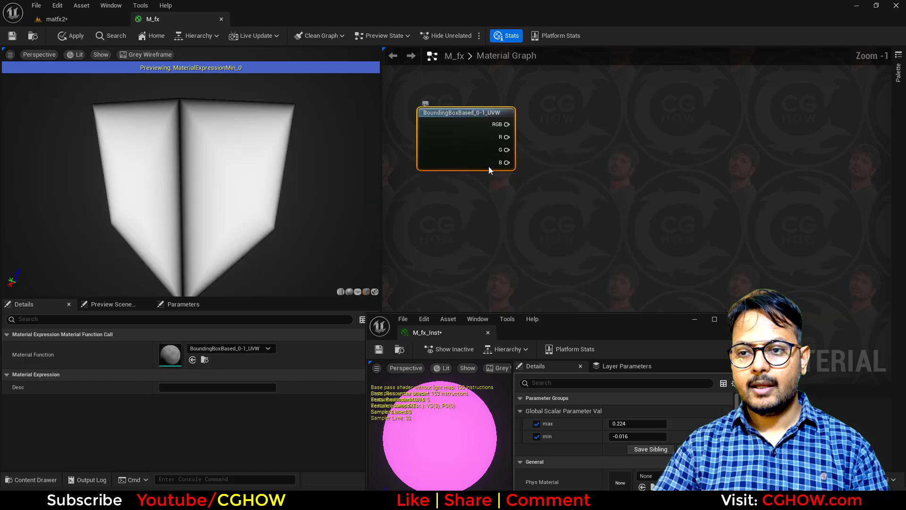
Step: Connect the bounding box node's B output to a new Multiply node and preview the result on the cube
right_drag(556, 161, 479, 197)
scroll(479, 197, down, 2)
right_drag(218, 128, 220, 169)
drag(219, 169, 246, 189)
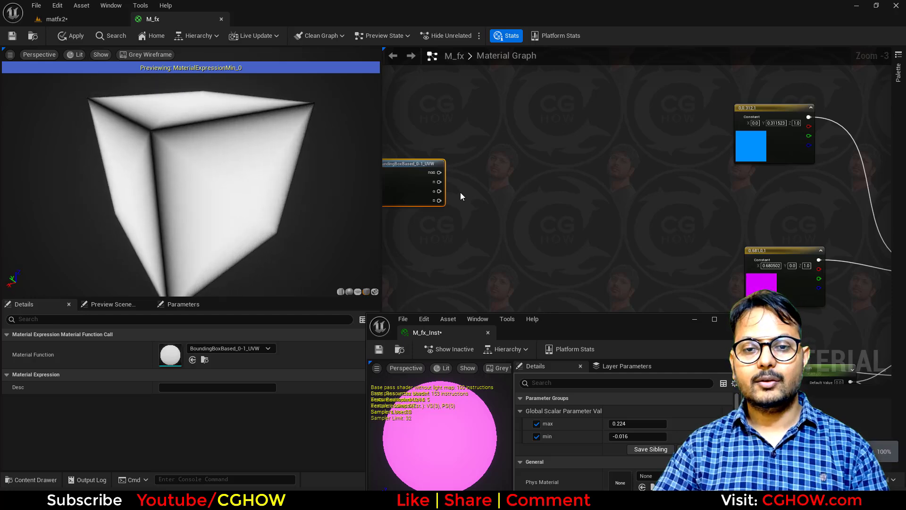
scroll(461, 196, up, 1)
scroll(481, 181, up, 1)
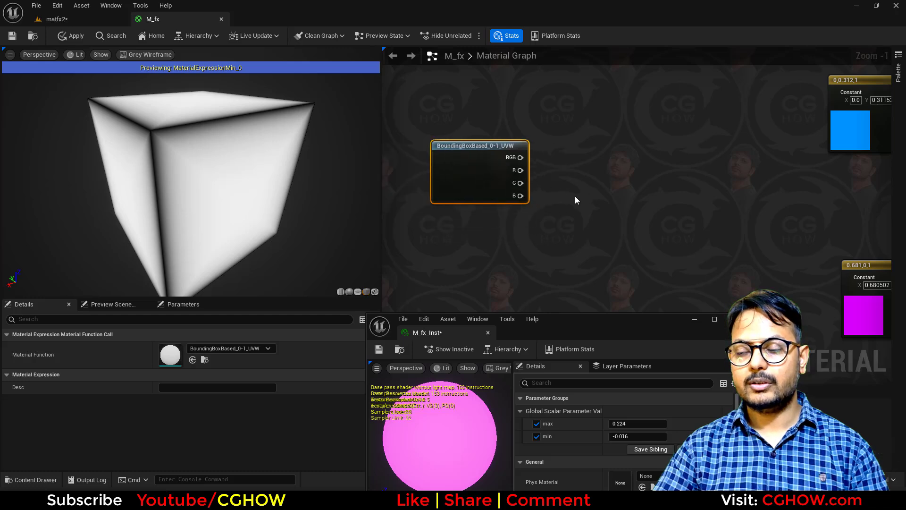
right_drag(574, 201, 434, 192)
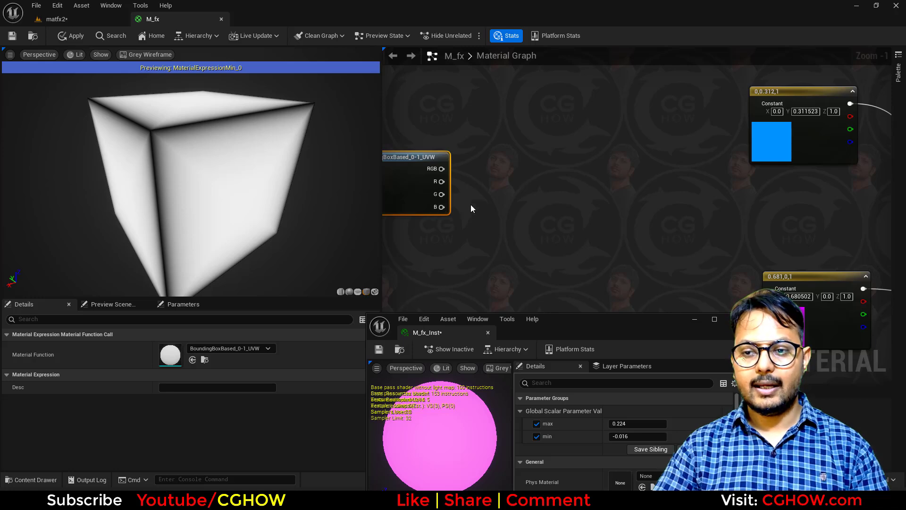
drag(450, 208, 478, 213)
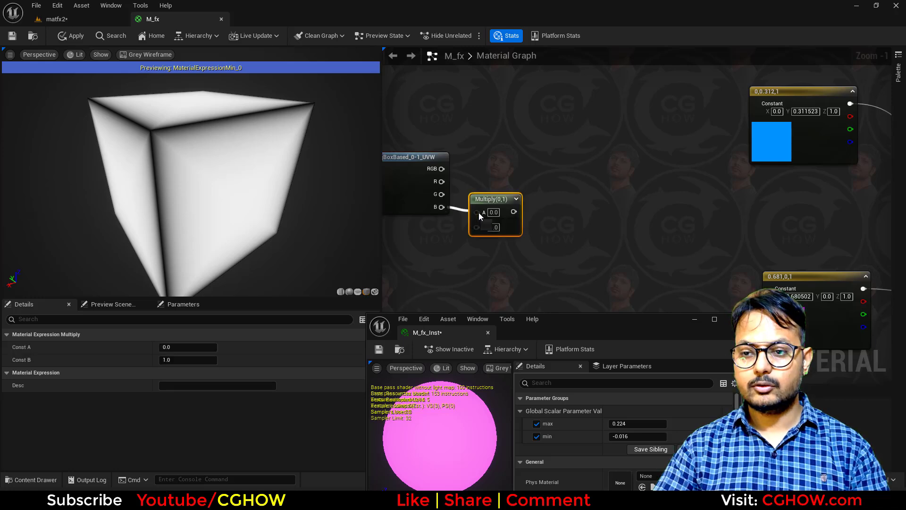
key(space)
drag(249, 188, 262, 225)
Step: Shift the blue constant away and add a Lerp with the new Multiply feeding Alpha and the blue constant feeding B
scroll(509, 238, down, 2)
right_drag(652, 194, 544, 206)
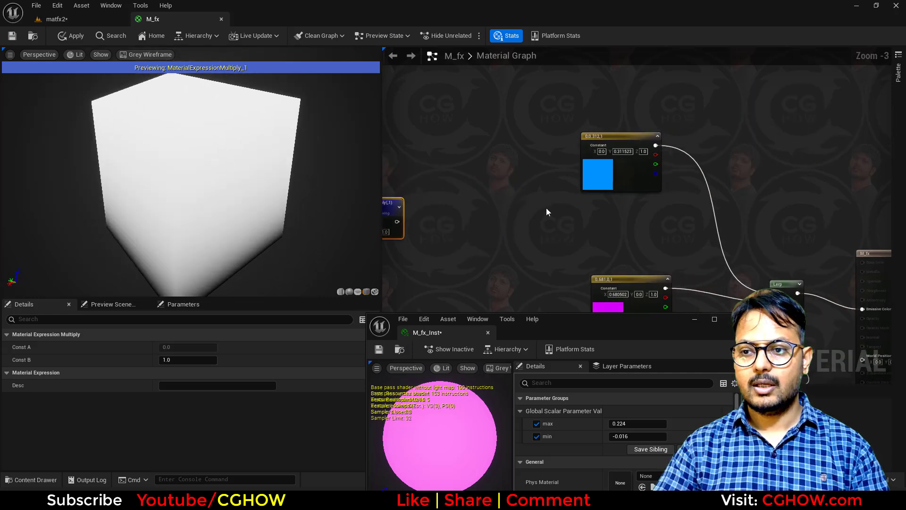
drag(602, 177, 529, 133)
right_drag(531, 190, 520, 202)
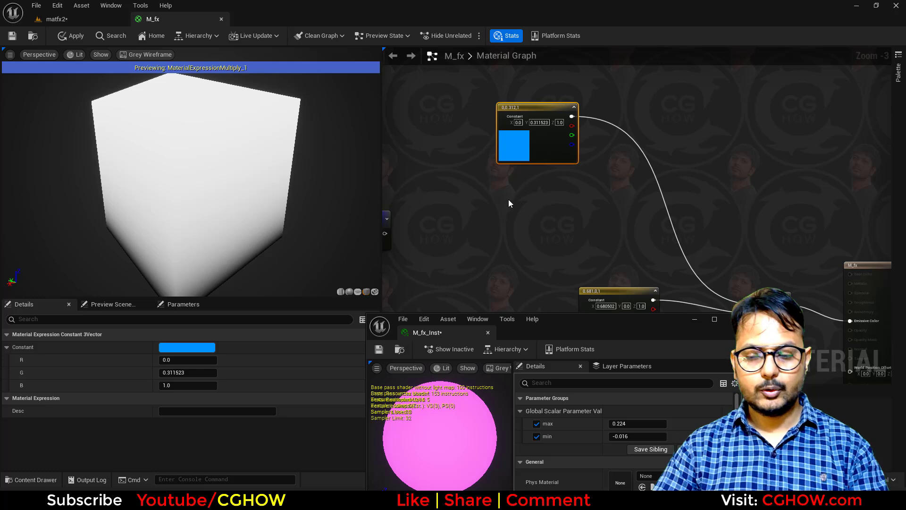
click(548, 190)
right_drag(431, 210, 519, 200)
drag(472, 222, 643, 216)
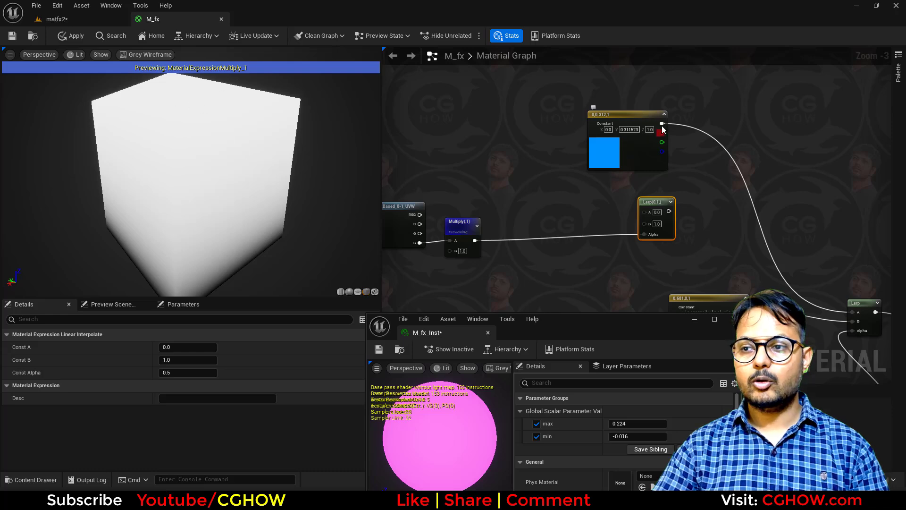
drag(644, 216, 646, 222)
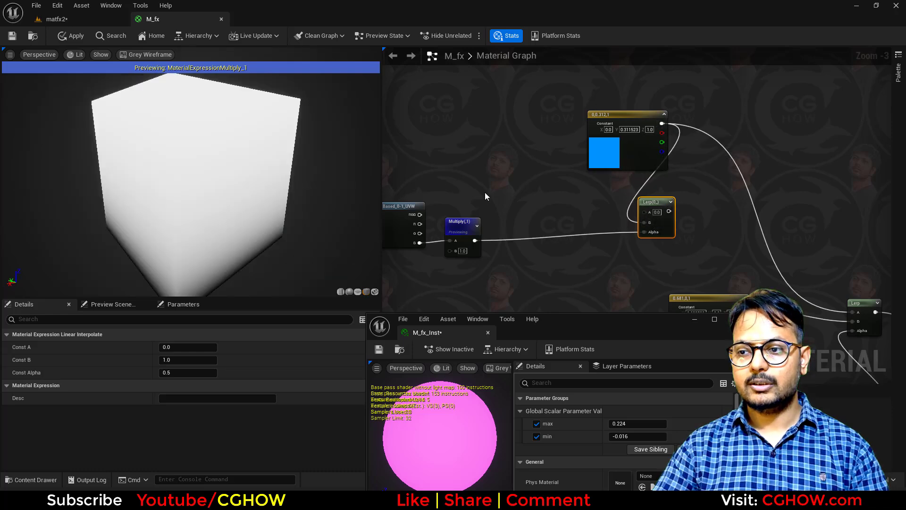
Step: Add a three-component colour constant, set it to orange (1.0, 0.402592, 0.0), and connect it to the new Lerp's A input
click(478, 161)
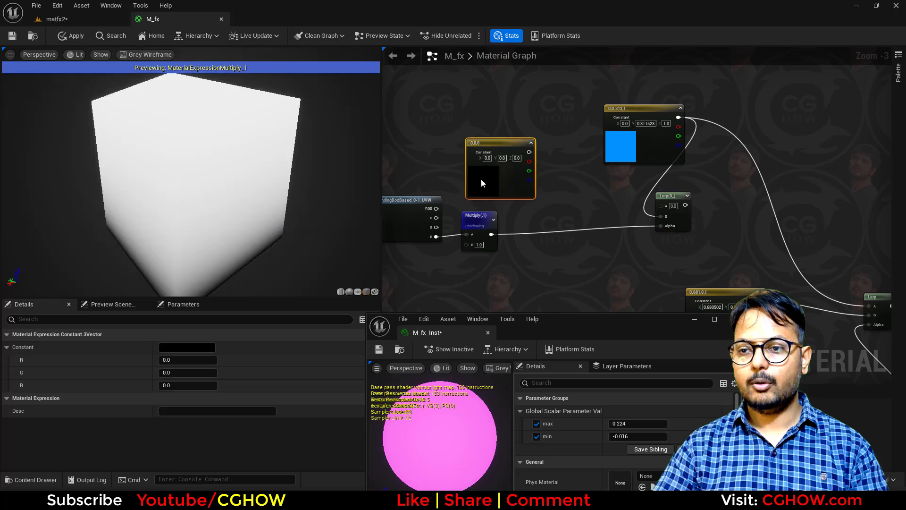
double_click(480, 178)
click(579, 280)
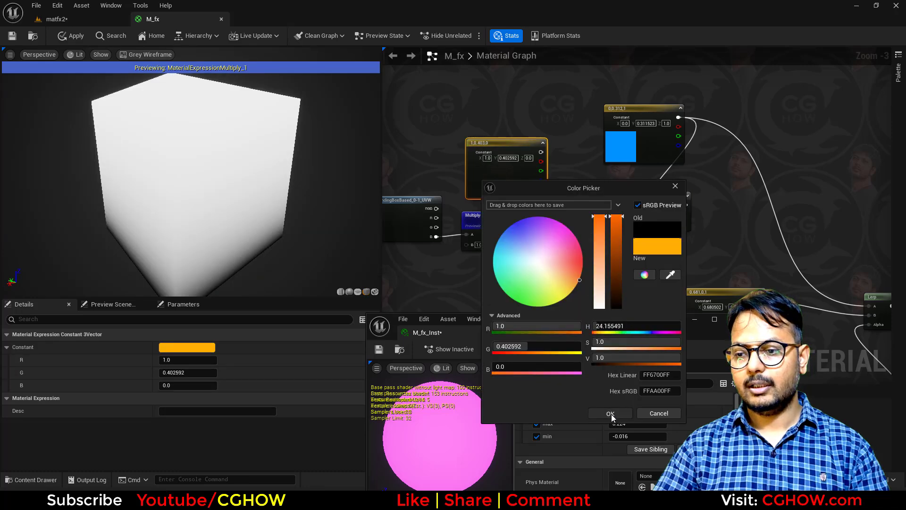
click(610, 414)
drag(541, 152, 661, 204)
Step: Preview the new orange-blue Lerp on the cube and move the blue constant up out of its way
right_drag(696, 219, 596, 181)
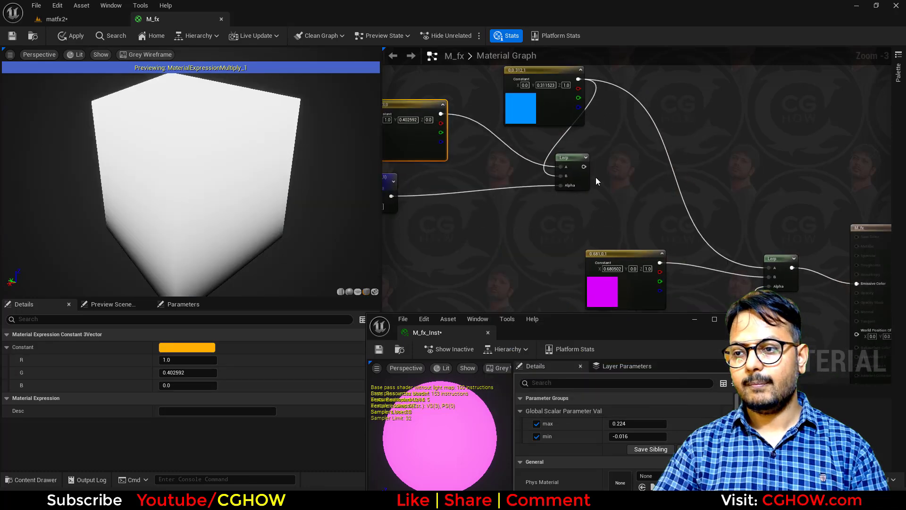
drag(584, 166, 640, 226)
click(616, 207)
click(573, 162)
key(p)
drag(545, 96, 493, 76)
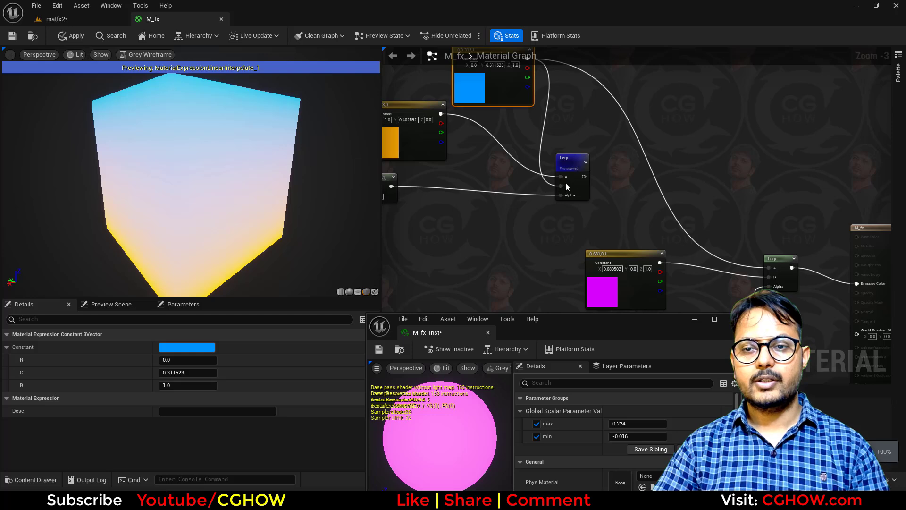
Step: Connect the orange-blue Lerp to the final Lerp's A input in place of the blue constant and stop previewing it
drag(583, 177, 768, 267)
click(561, 157)
key(space)
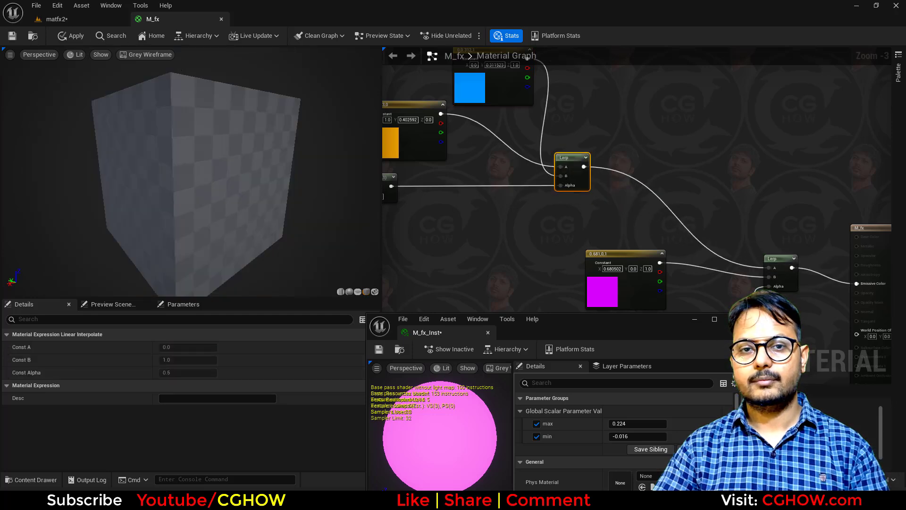
Step: Switch to the matfx2 level, reset the cube's location, and raise the cube to about 174.2 in Z
click(57, 18)
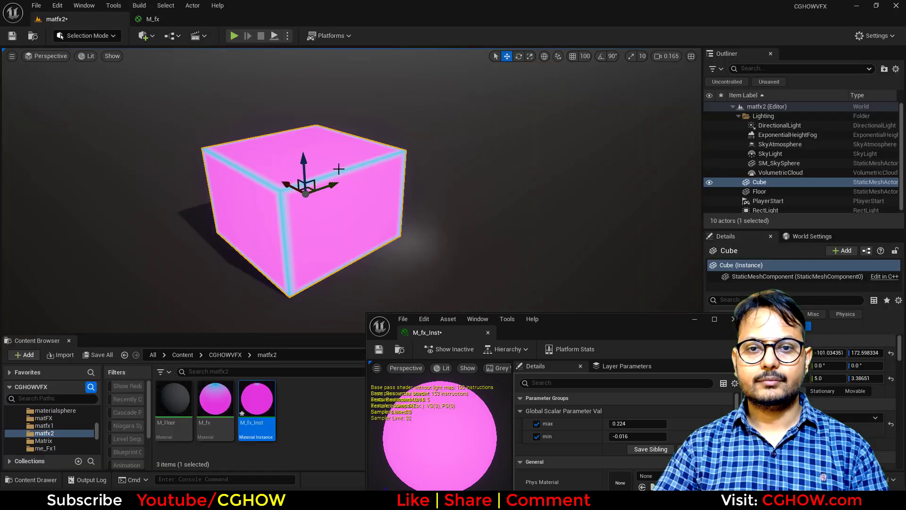
click(891, 353)
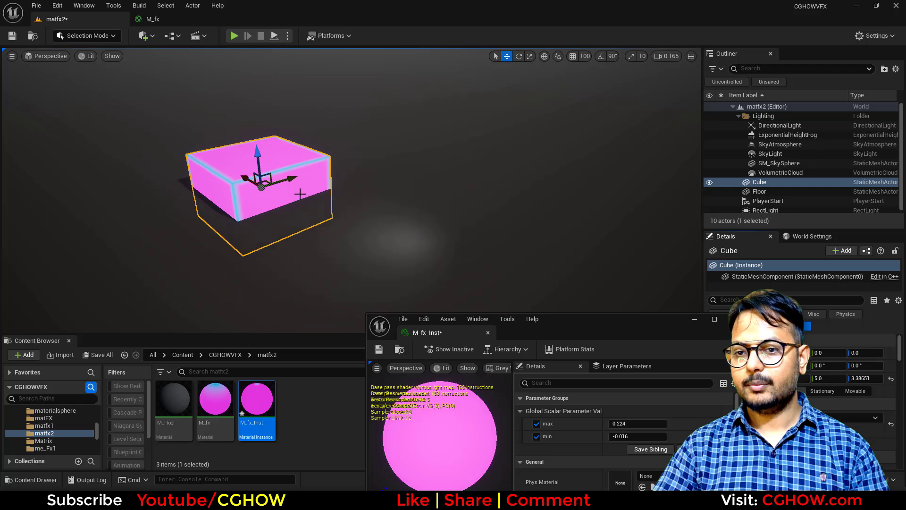
drag(261, 155, 249, 113)
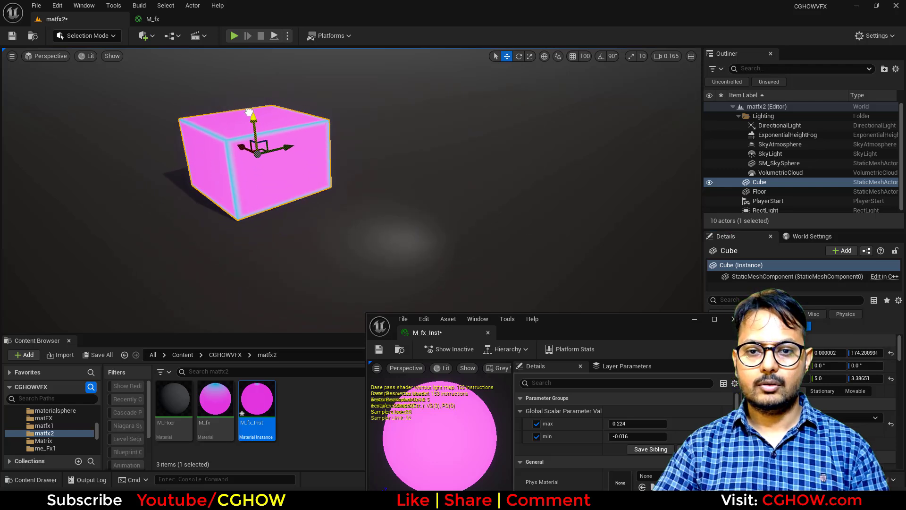
key(g)
right_drag(298, 221, 177, 41)
Step: Return to the M_fx graph and move the node group from TexCoord to Saturate down to free space
click(168, 24)
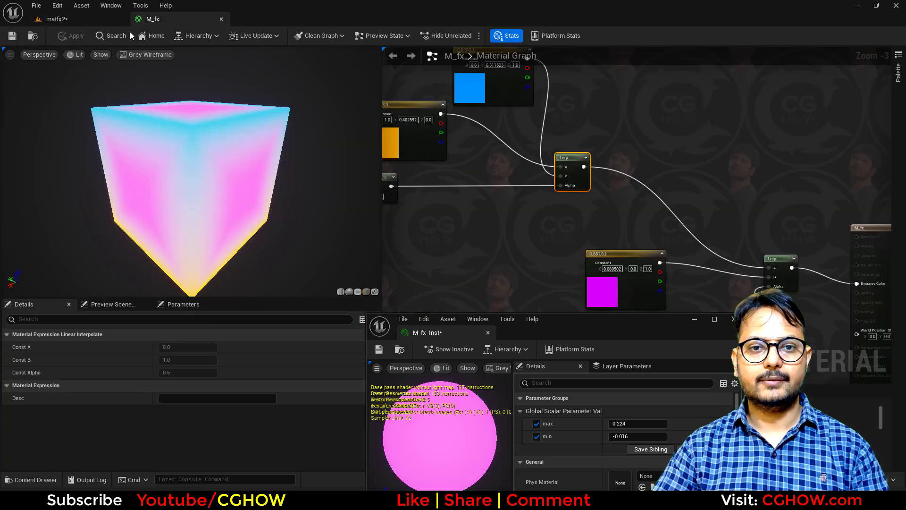
click(108, 20)
click(152, 19)
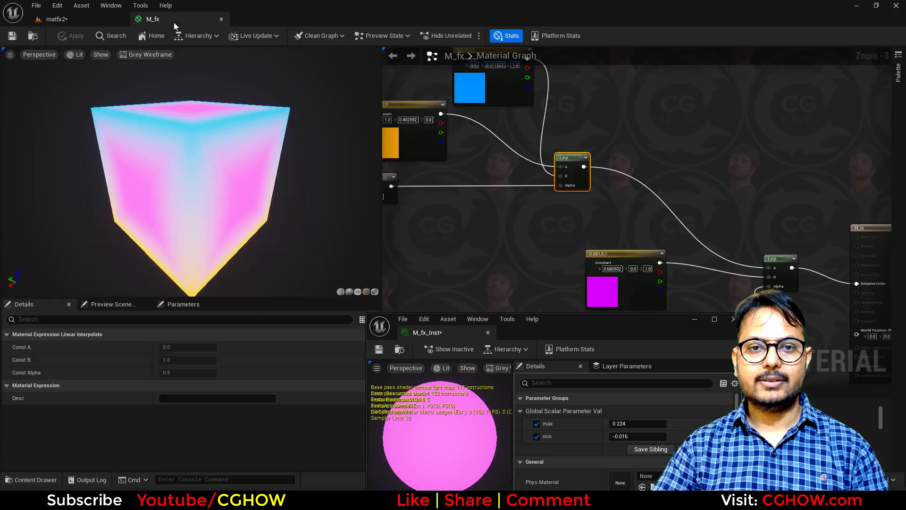
drag(238, 172, 245, 173)
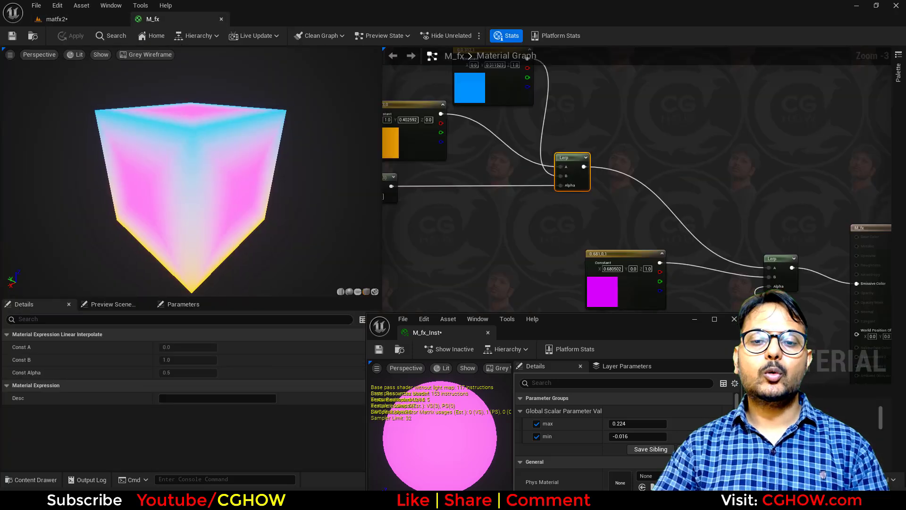
scroll(206, 206, down, 3)
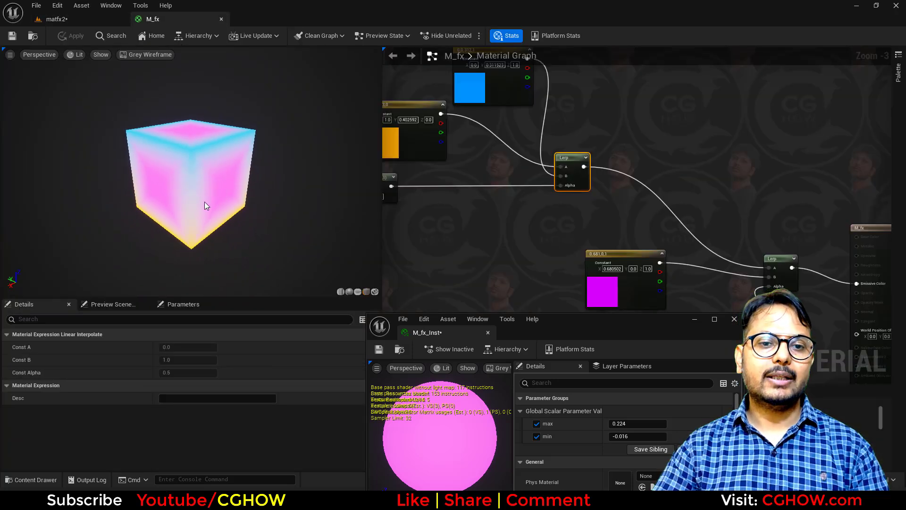
drag(206, 205, 169, 168)
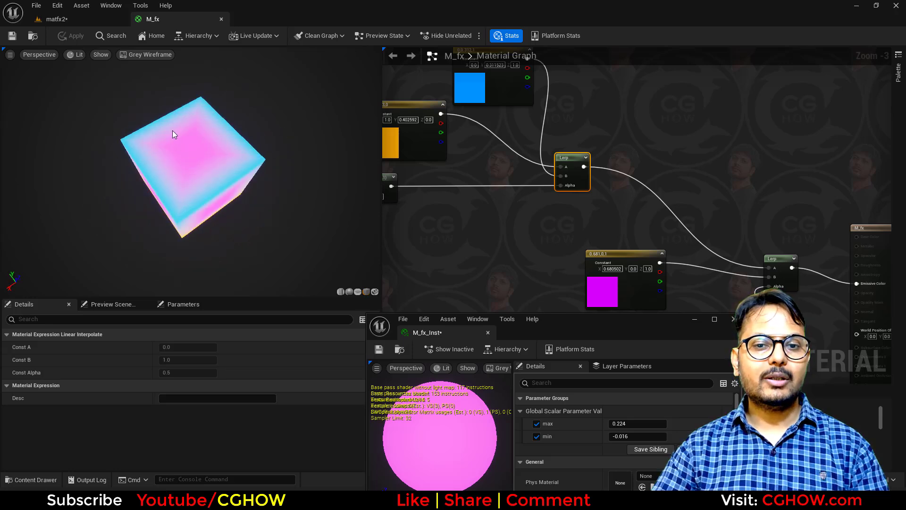
scroll(499, 205, down, 2)
right_drag(527, 178, 554, 137)
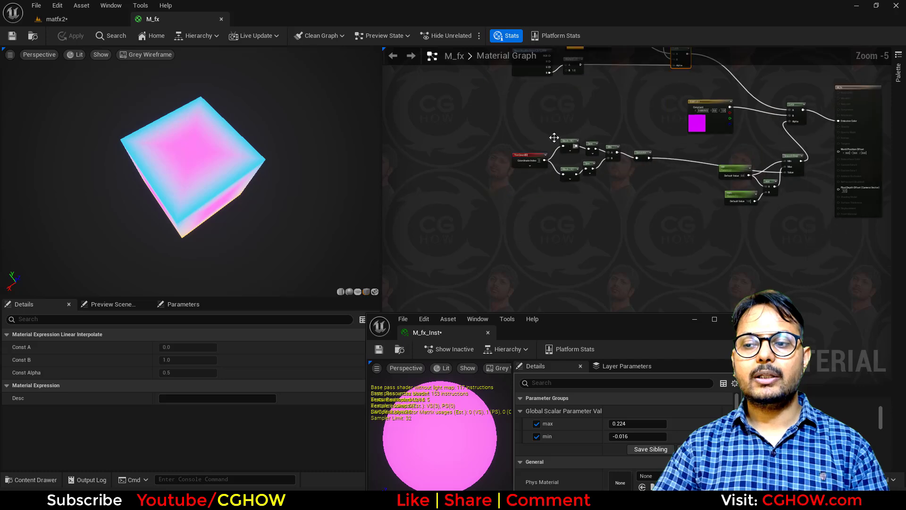
click(642, 154)
drag(640, 155, 662, 224)
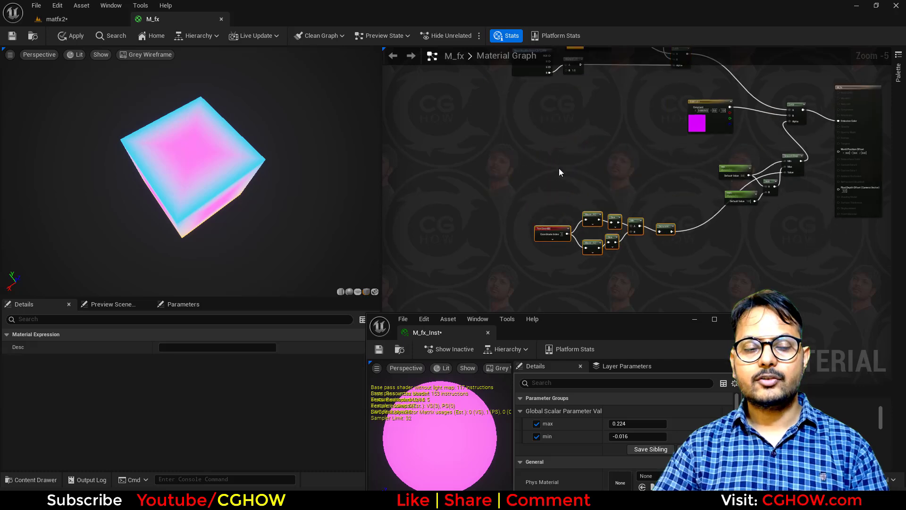
Step: Add a Texture Sample node below the bounding box nodes and assign it the T_Aura texture
right_drag(527, 122, 518, 183)
scroll(522, 177, up, 3)
click(462, 204)
key(t)
click(470, 165)
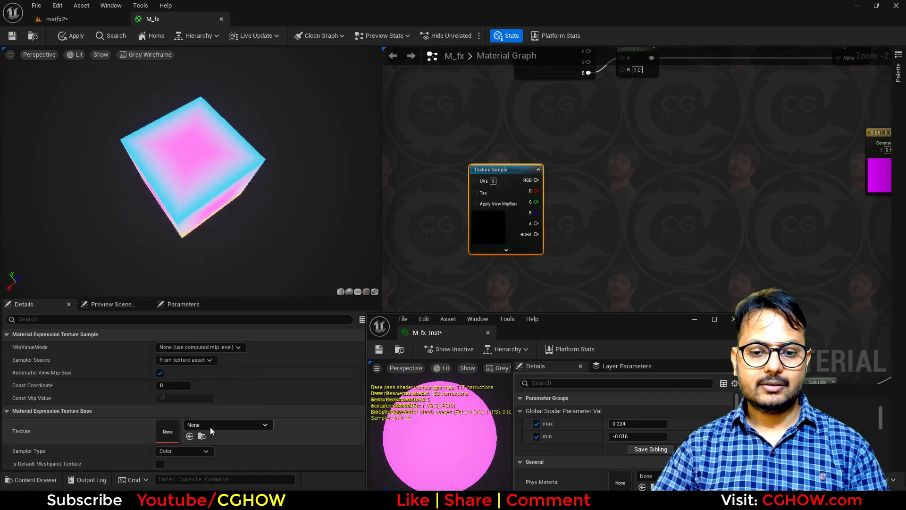
click(210, 427)
text(aura)
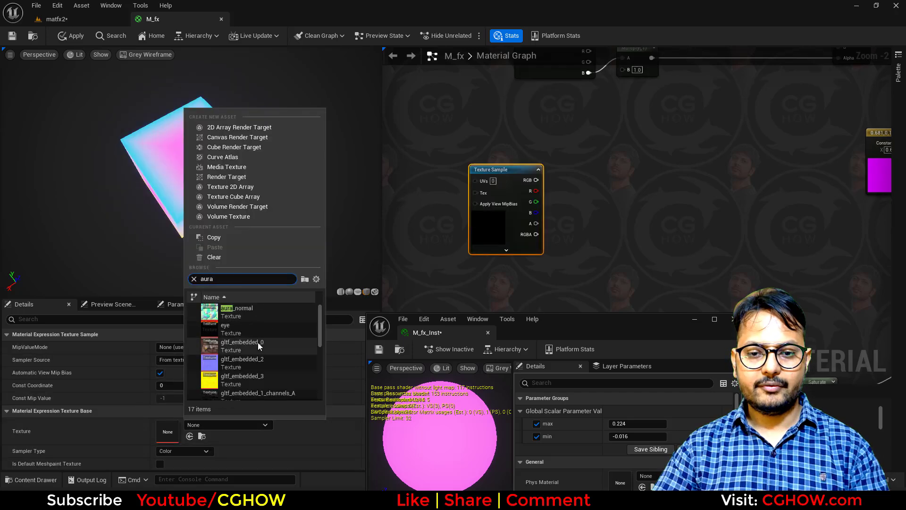
scroll(258, 342, down, 3)
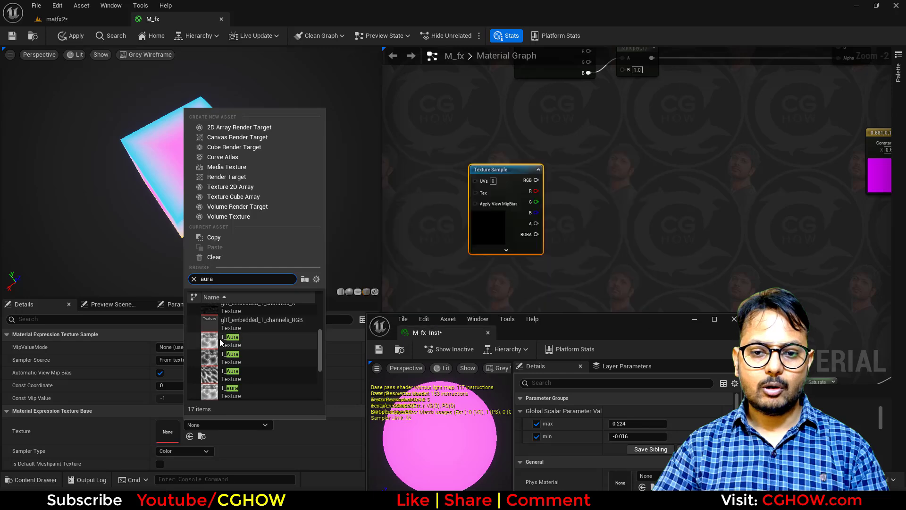
click(231, 339)
Step: Reposition the Texture Sample node and preview the aura texture on the cube
drag(480, 238, 525, 206)
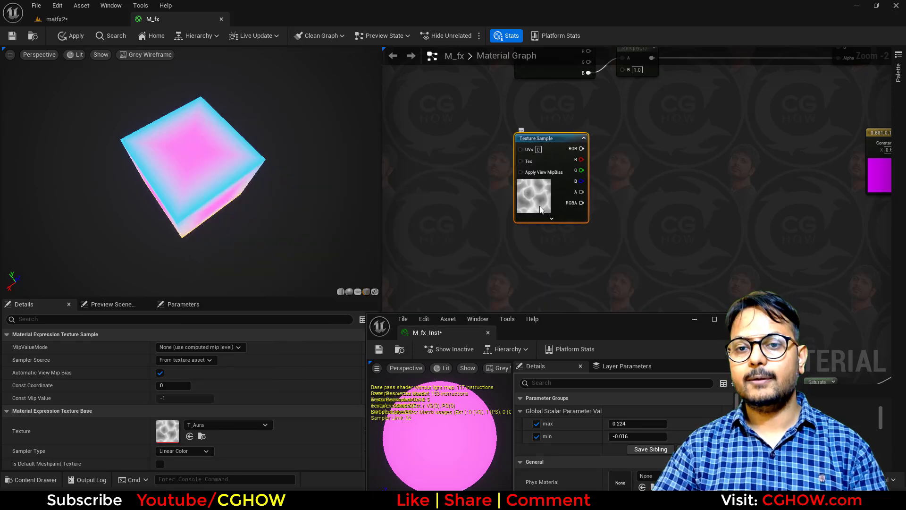
key(space)
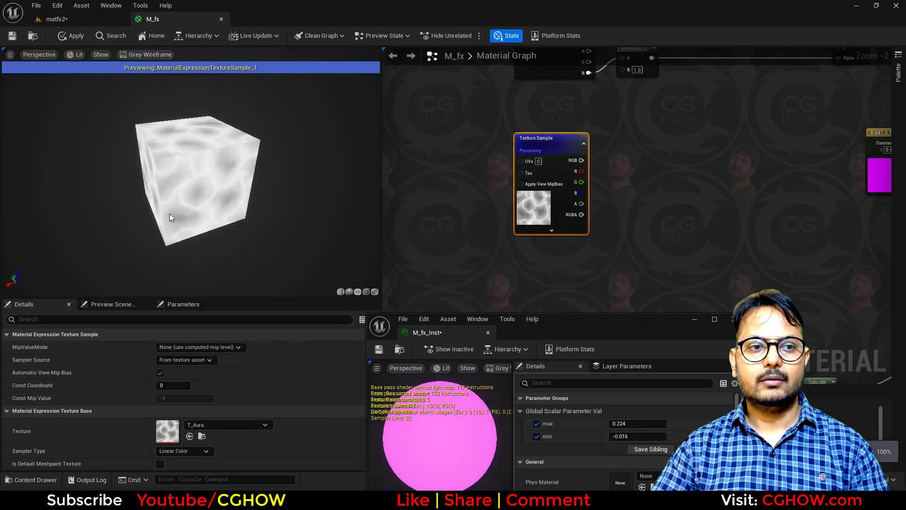
drag(171, 217, 259, 141)
Step: Connect the Texture Sample's R output to a new Power node with exponent 4, preview it, and align it beside the sample
right_drag(605, 171, 539, 199)
scroll(540, 198, up, 2)
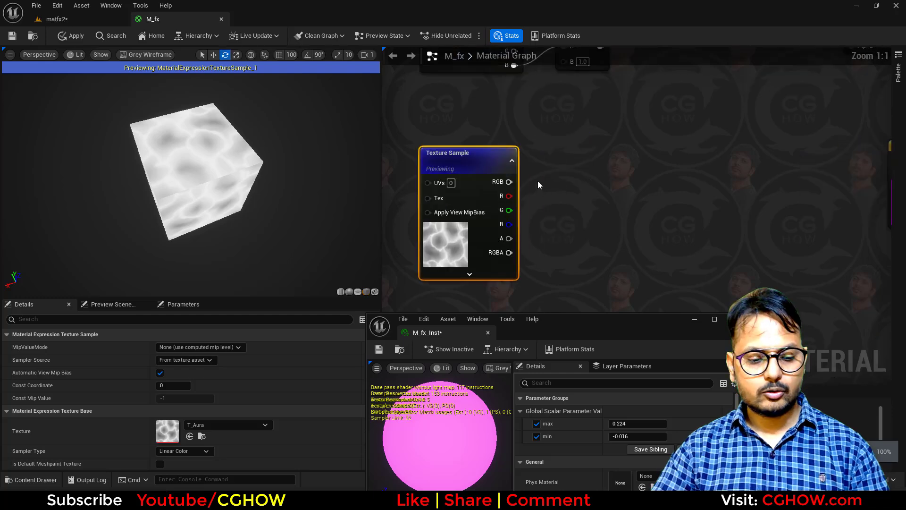
key(e)
click(538, 182)
drag(509, 196, 551, 199)
click(571, 215)
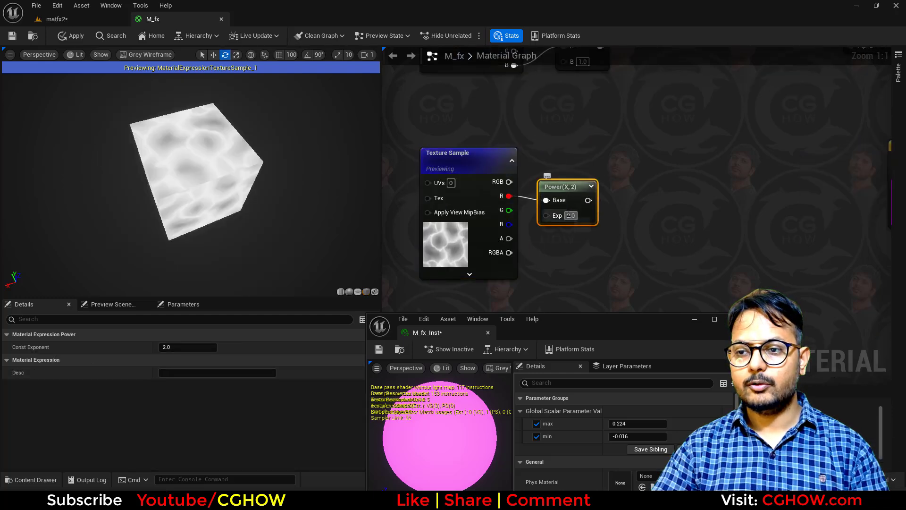
text(4)
key(Return)
click(571, 191)
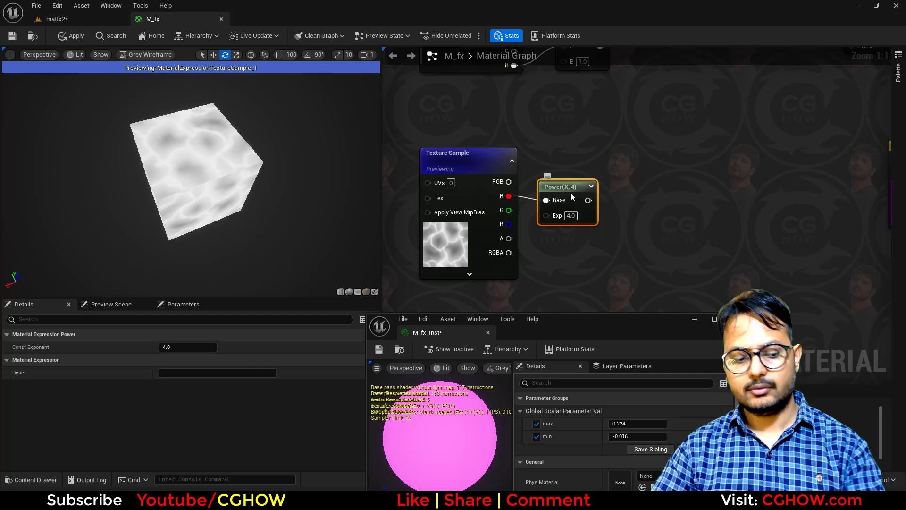
key(space)
drag(570, 193, 560, 159)
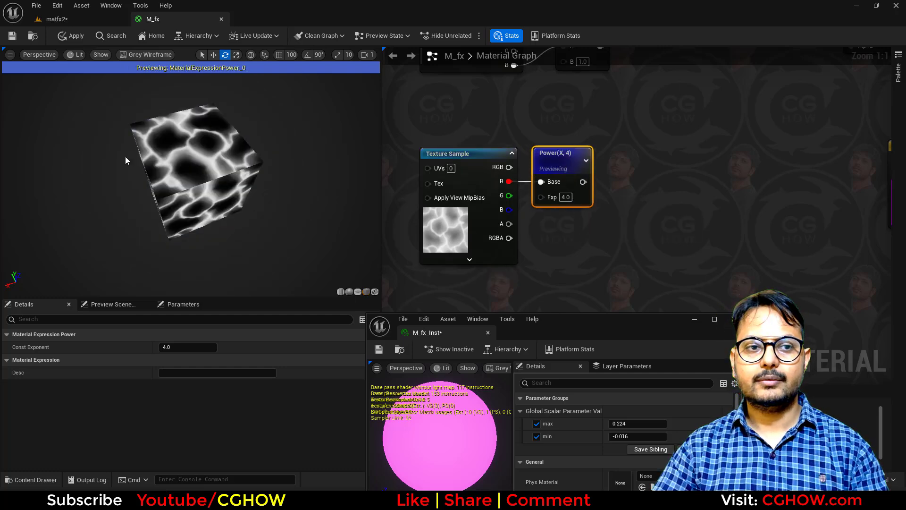
Step: Add a CustomRotator node before the Texture Sample and connect its Rotated Values to the UVs input
drag(125, 160, 141, 141)
drag(219, 193, 229, 221)
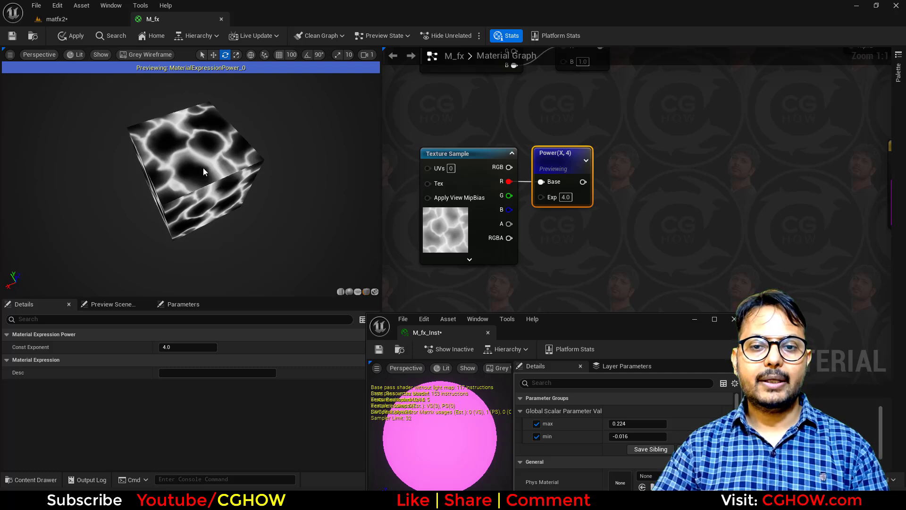
drag(203, 168, 143, 150)
right_drag(412, 225, 574, 211)
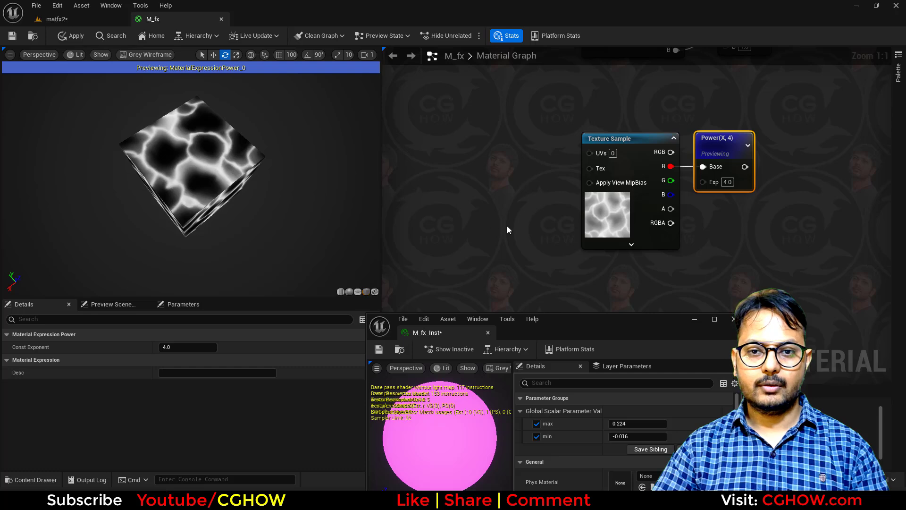
drag(627, 332, 713, 412)
right_drag(465, 202, 506, 182)
right_click(506, 182)
text(c)
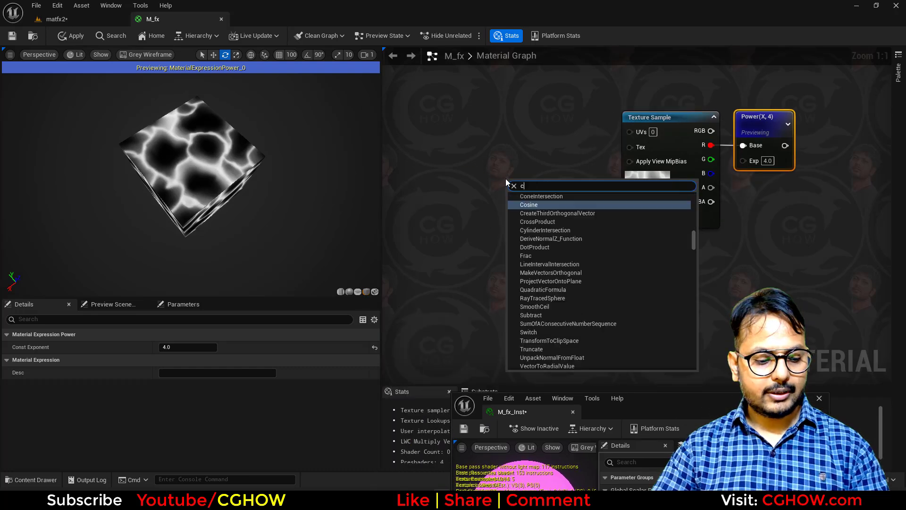
text(ustomrotator)
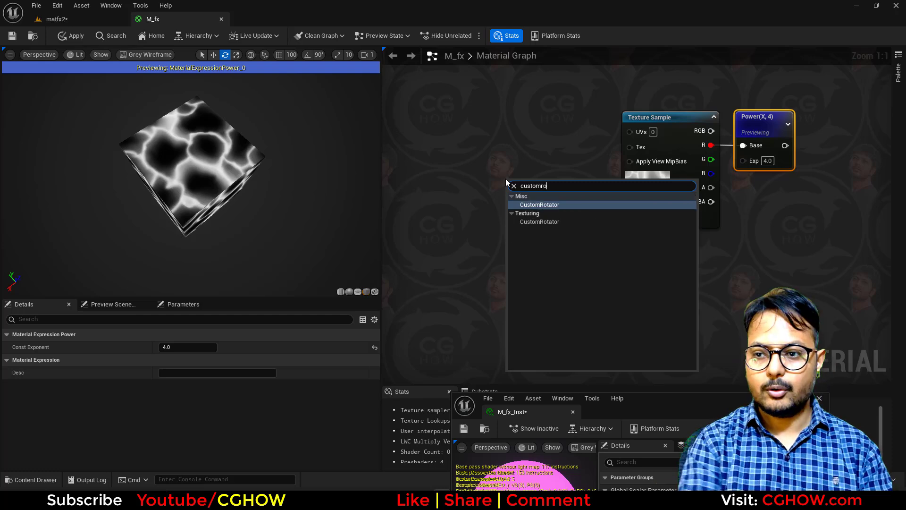
key(Return)
drag(564, 185, 499, 145)
drag(565, 159, 629, 132)
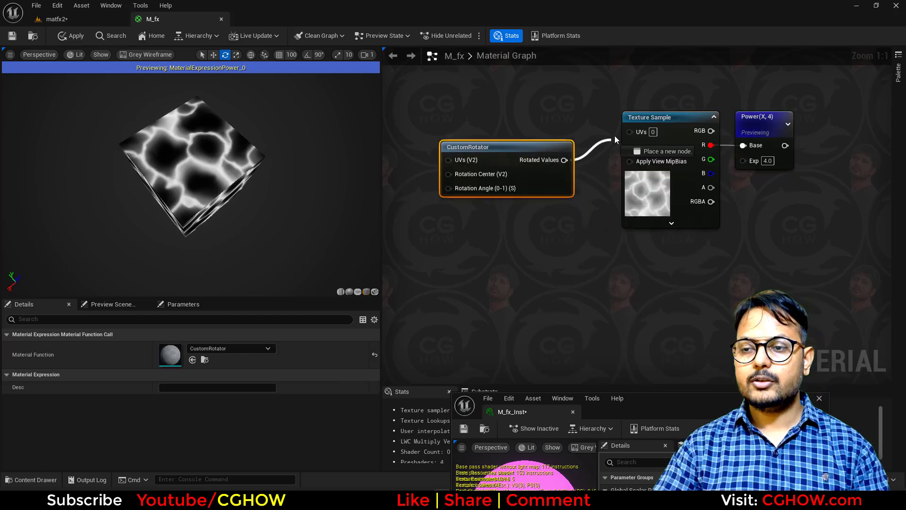
Step: Add a TexCoord node and connect it to the CustomRotator's UVs input
right_drag(464, 227, 550, 208)
right_drag(428, 146, 459, 139)
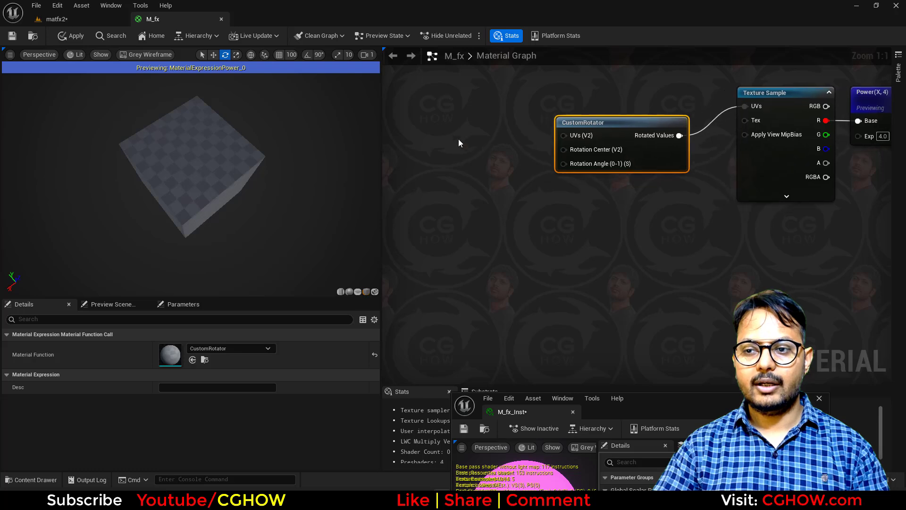
key(u)
click(451, 132)
drag(530, 153, 486, 114)
Step: Feed the CustomRotator's Rotation Center with a new constant of 0.5 and place it under the TexCoord node
key(1)
click(462, 172)
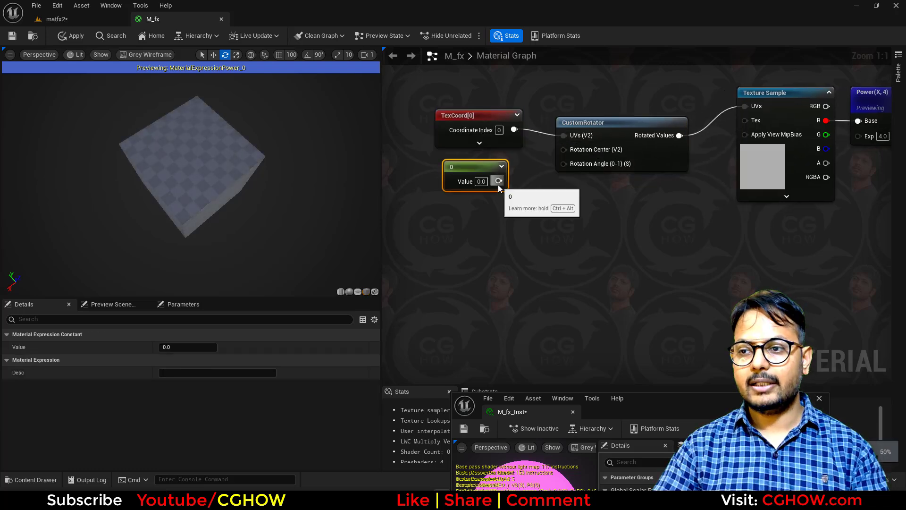
drag(498, 181, 563, 149)
click(481, 181)
text(0.5)
key(Return)
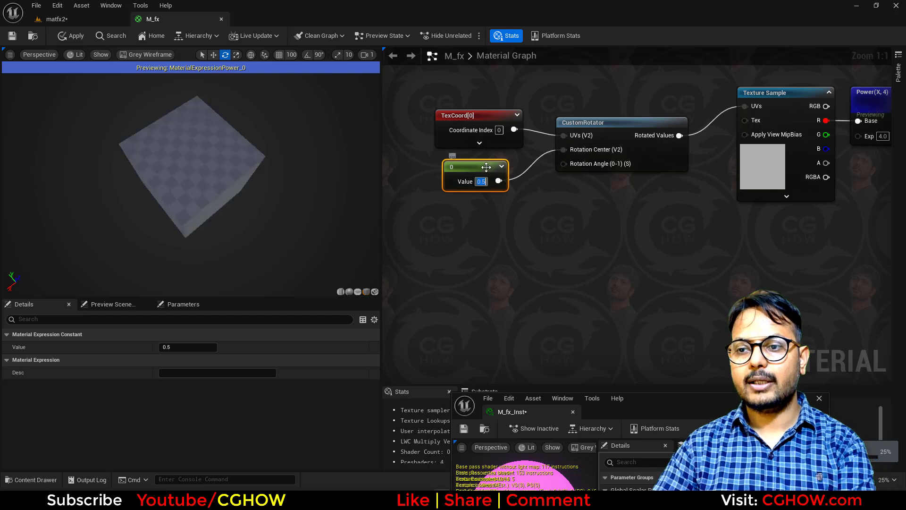
drag(486, 167, 469, 153)
Step: Try driving the CustomRotator's Rotation Angle with a Time node, toggle the realtime preview, and delete the Time node
right_click(525, 200)
text(ti)
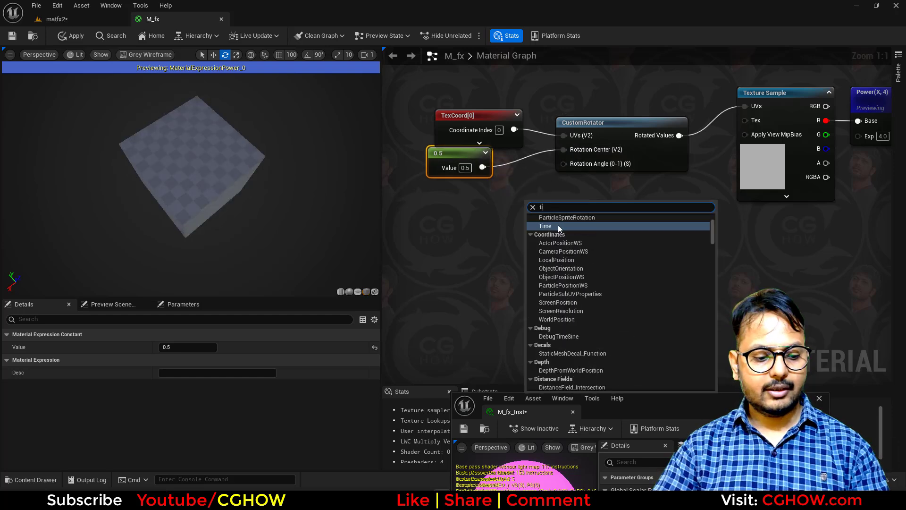
click(557, 225)
drag(565, 227, 563, 163)
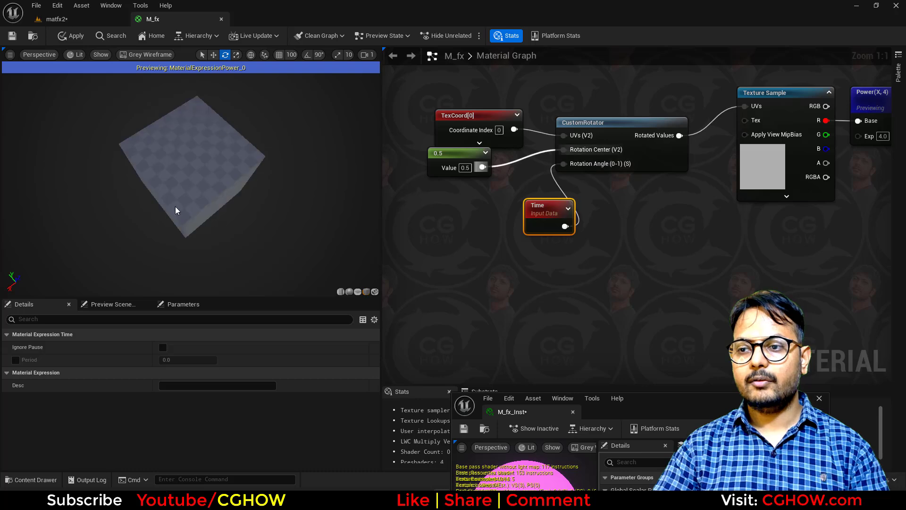
click(11, 55)
click(53, 82)
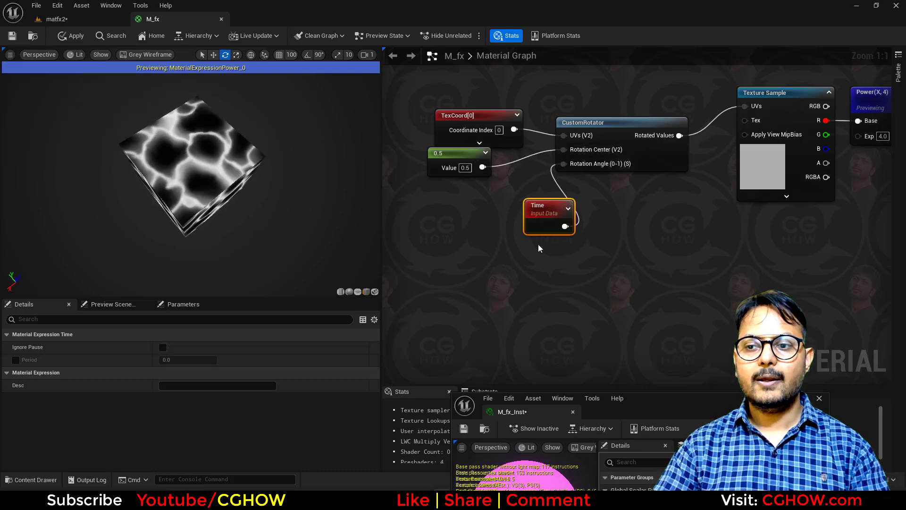
key(Delete)
Step: Add a RadialGradientExponential node below the 0.5 constant and preview it on the cube
right_drag(478, 229, 480, 202)
right_click(443, 208)
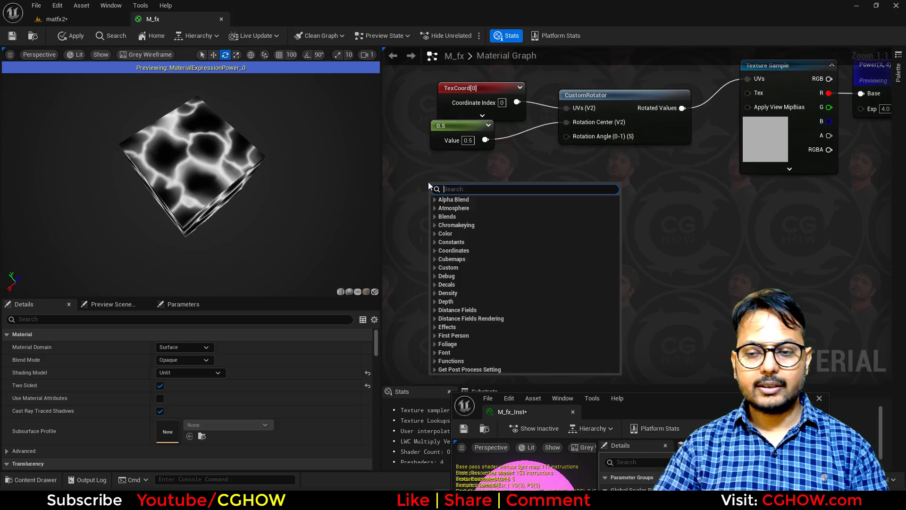
text(radial)
key(Return)
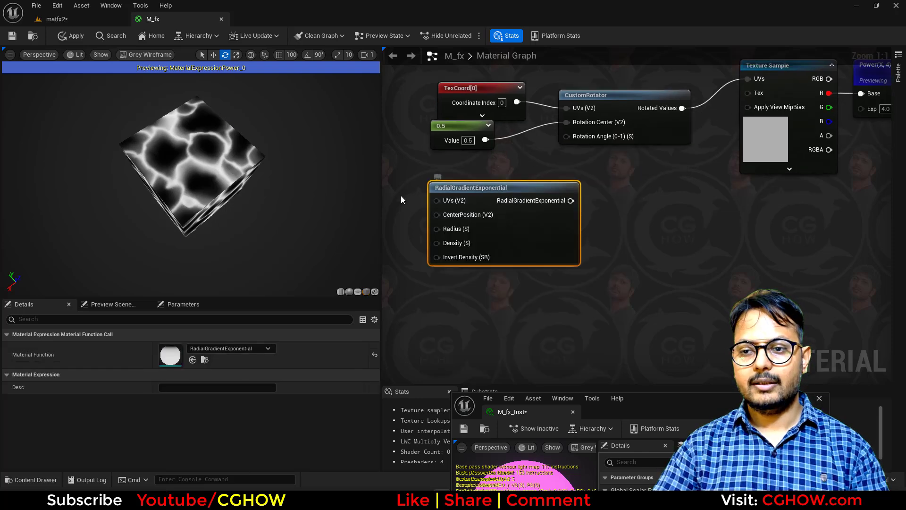
key(space)
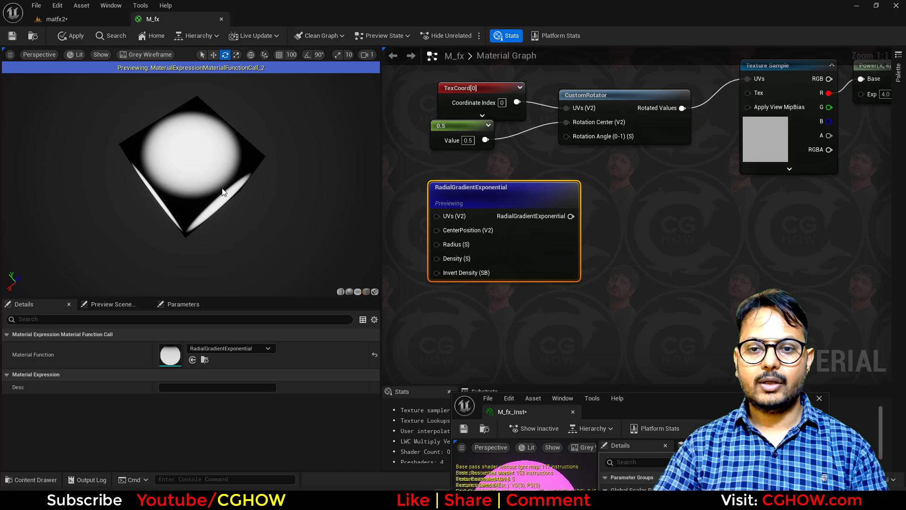
Step: Connect a new constant of 1 to the radial gradient's Density input and place it beside the node
right_drag(432, 258, 508, 258)
click(431, 255)
drag(530, 261, 529, 259)
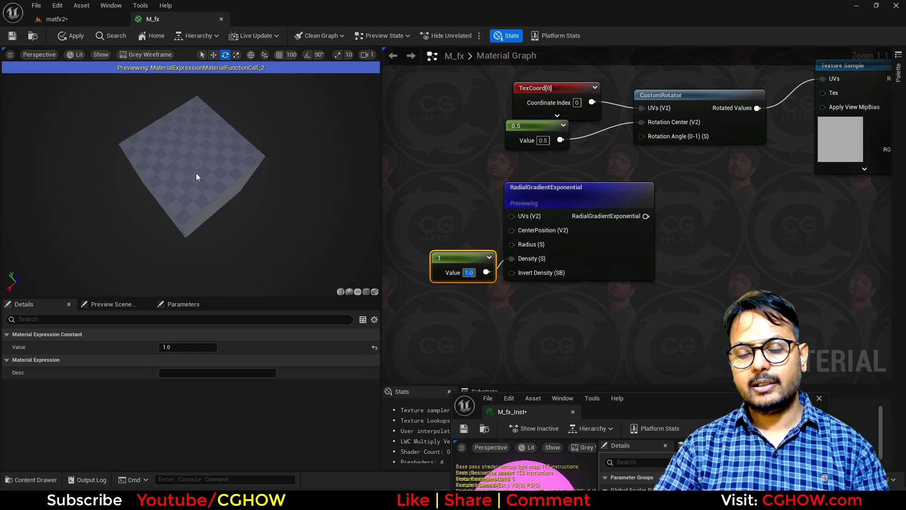
drag(466, 262, 455, 243)
Step: Connect the RadialGradientExponential output to the CustomRotator's Rotation Angle and preview the Power node
right_drag(656, 229, 578, 254)
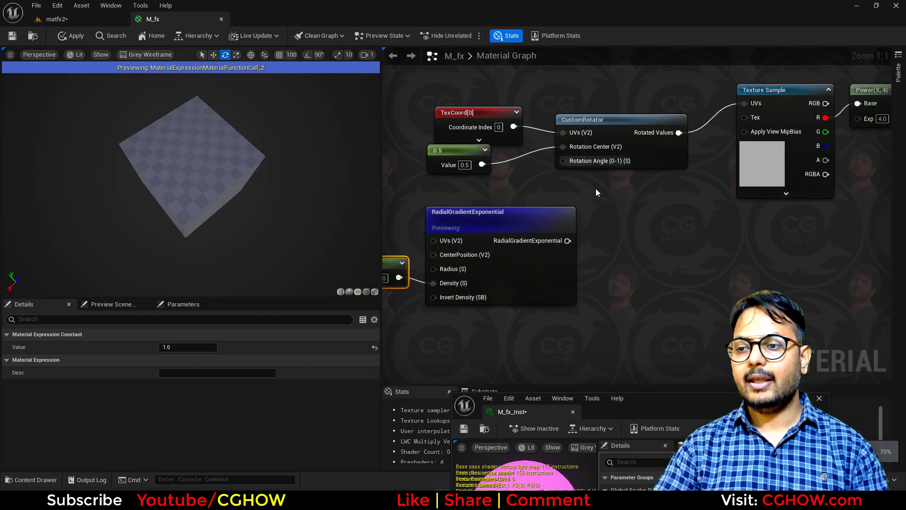
drag(567, 241, 563, 161)
click(542, 238)
right_drag(542, 238, 584, 286)
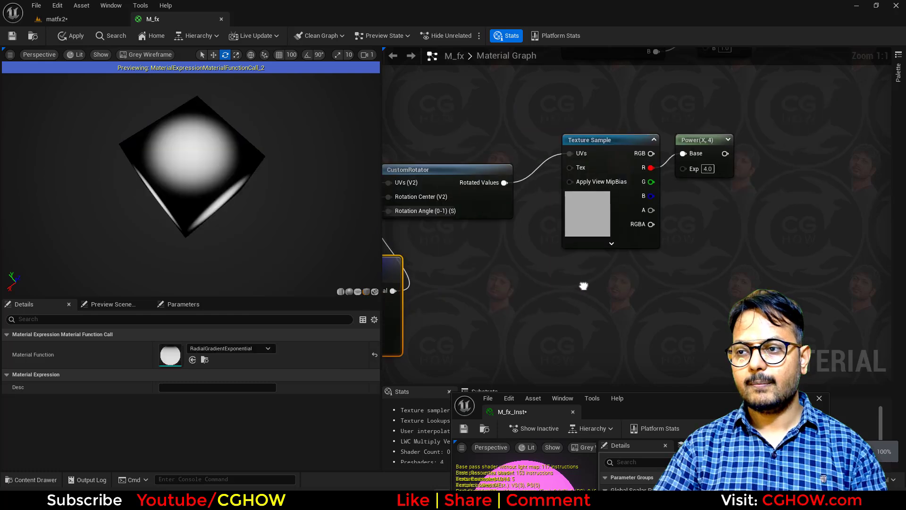
click(703, 139)
key(space)
Step: Move the radial gradient and its density constant further away from the CustomRotator, and inspect the swirl on the cube
right_drag(509, 264, 620, 257)
scroll(520, 251, down, 1)
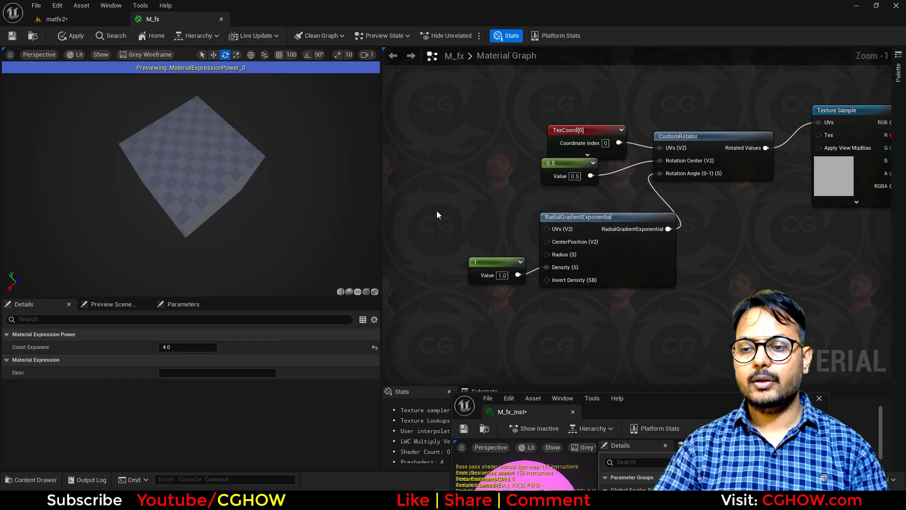
drag(437, 215, 641, 271)
drag(508, 269, 422, 254)
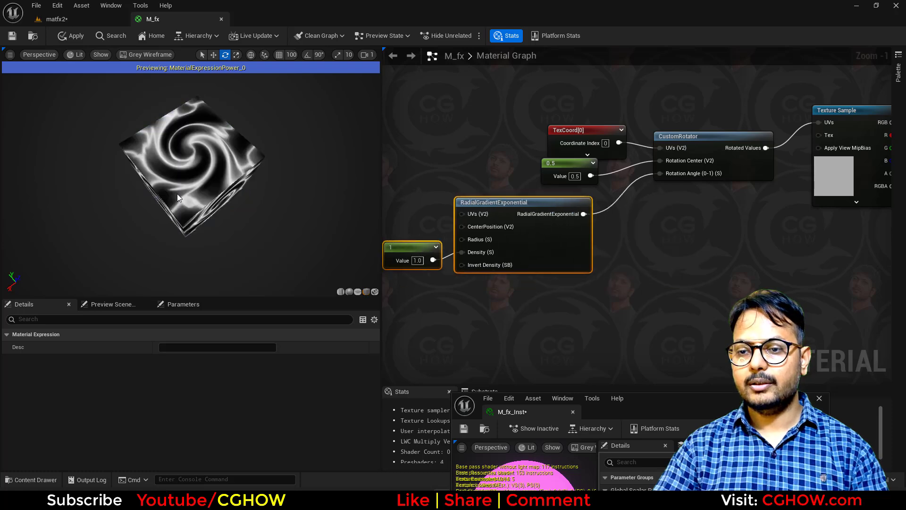
drag(177, 198, 194, 217)
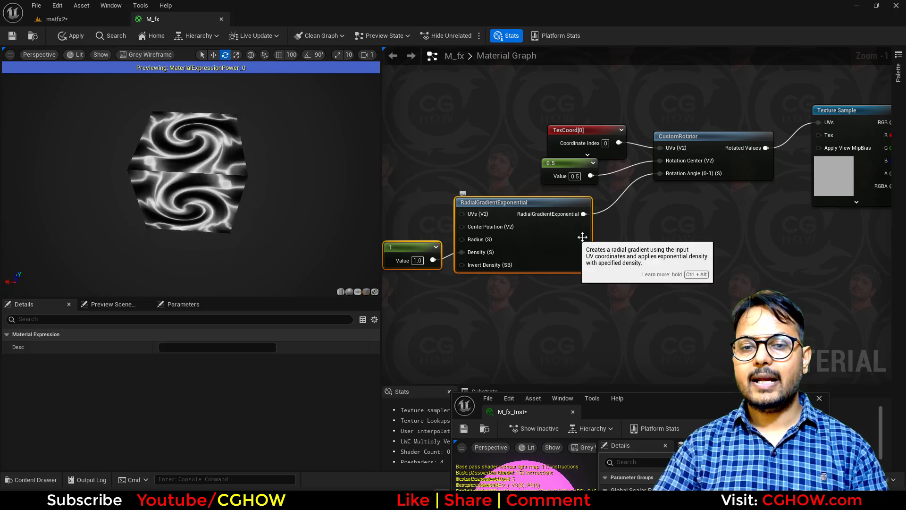
right_drag(543, 225, 526, 258)
mouse_move(255, 197)
mouse_down()
mouse_move(272, 201)
mouse_move(255, 197)
mouse_up()
Step: Move the magenta colour constant closer to the Power node
scroll(499, 229, down, 2)
right_drag(631, 273, 435, 230)
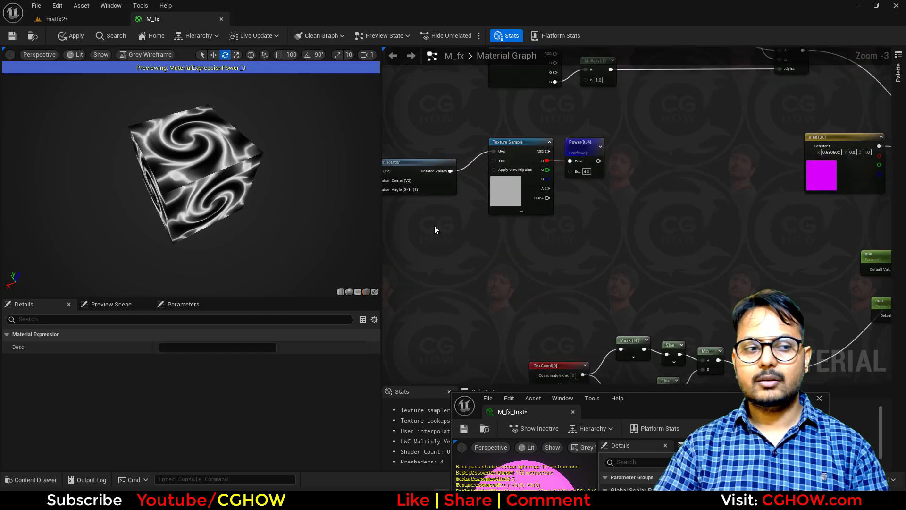
right_drag(595, 183, 540, 221)
scroll(449, 241, down, 2)
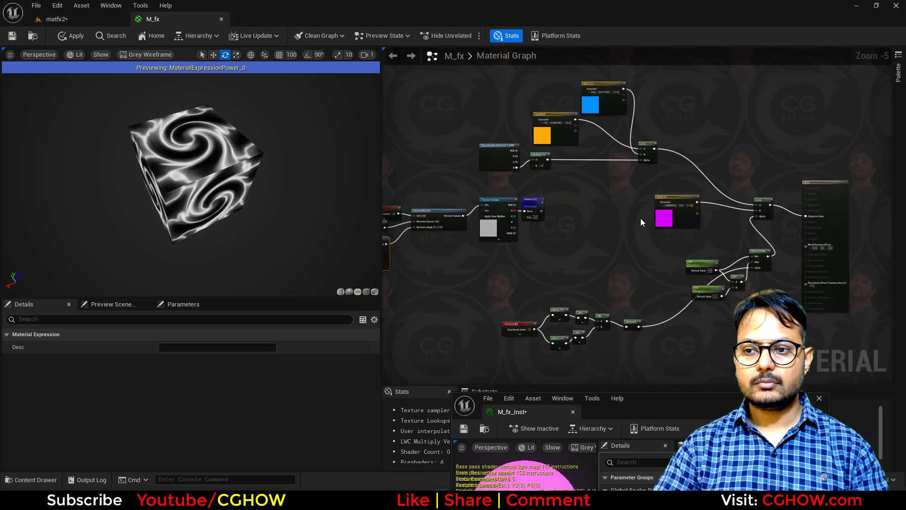
drag(668, 216, 580, 246)
scroll(580, 246, up, 3)
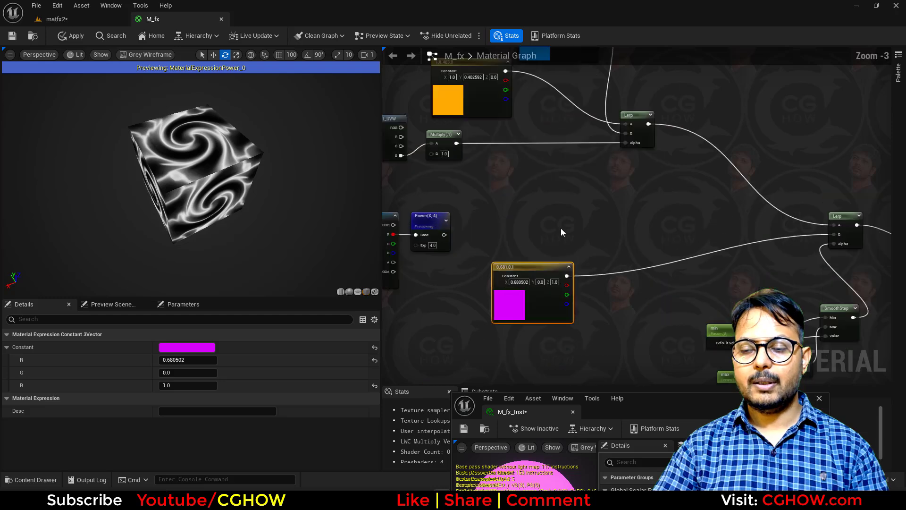
Step: Multiply the Power output by the magenta colour, feed the result into the final Lerp's B input, and stop previewing the Power node
key(m)
click(625, 196)
drag(570, 281, 600, 200)
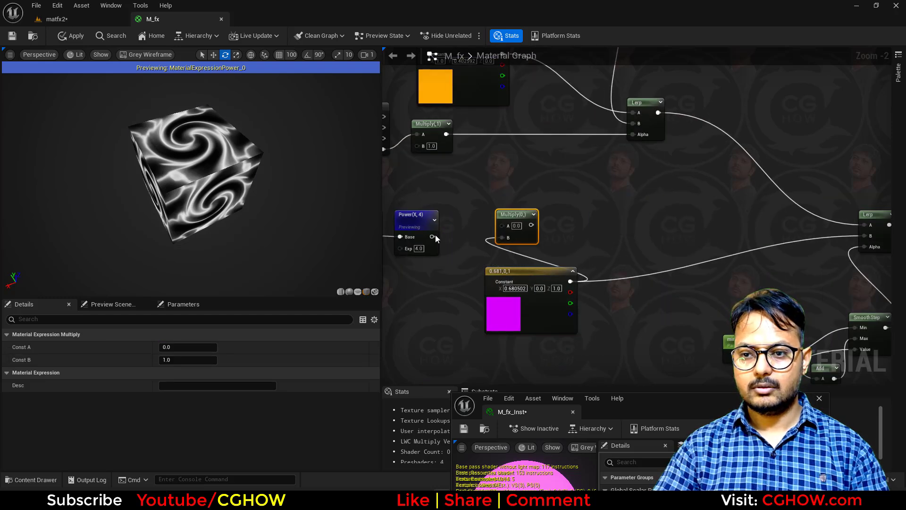
drag(432, 236, 864, 235)
click(407, 220)
key(space)
drag(514, 215, 661, 220)
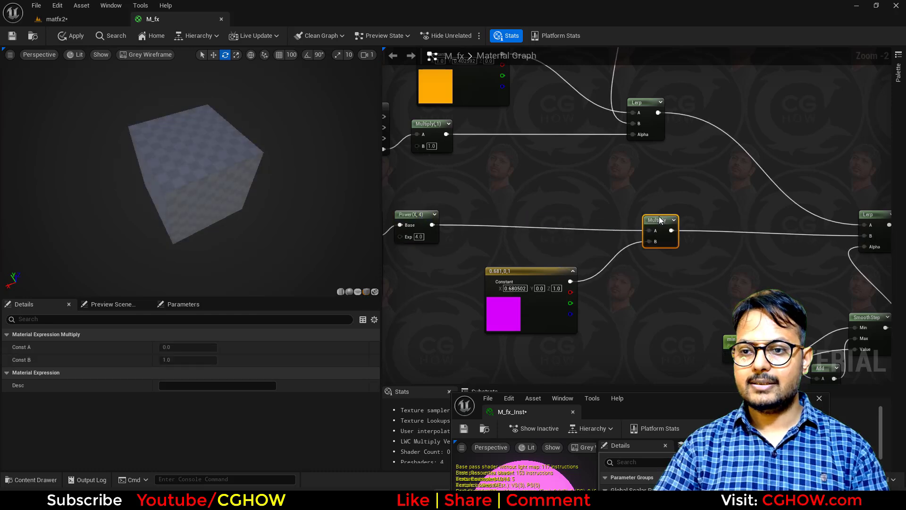
Step: Shift the Texture Sample and CustomRotator nodes up to tidy the row, and inspect the finished material on the cube
scroll(582, 235, down, 2)
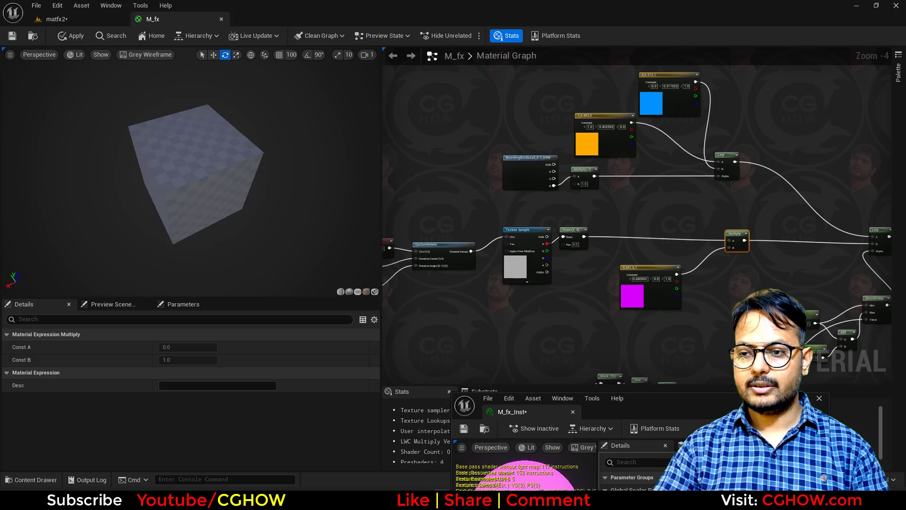
right_drag(521, 271, 570, 262)
drag(569, 262, 573, 246)
drag(512, 252, 513, 237)
drag(246, 202, 257, 170)
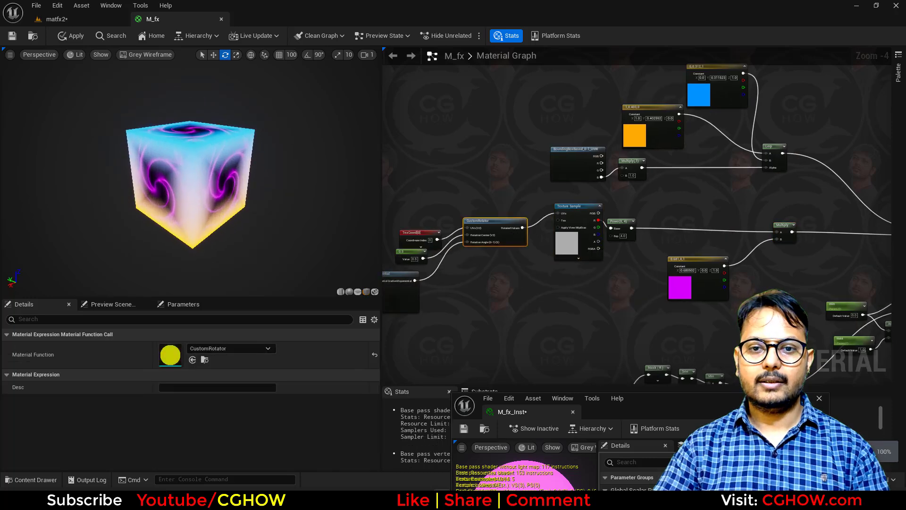
drag(120, 108, 120, 108)
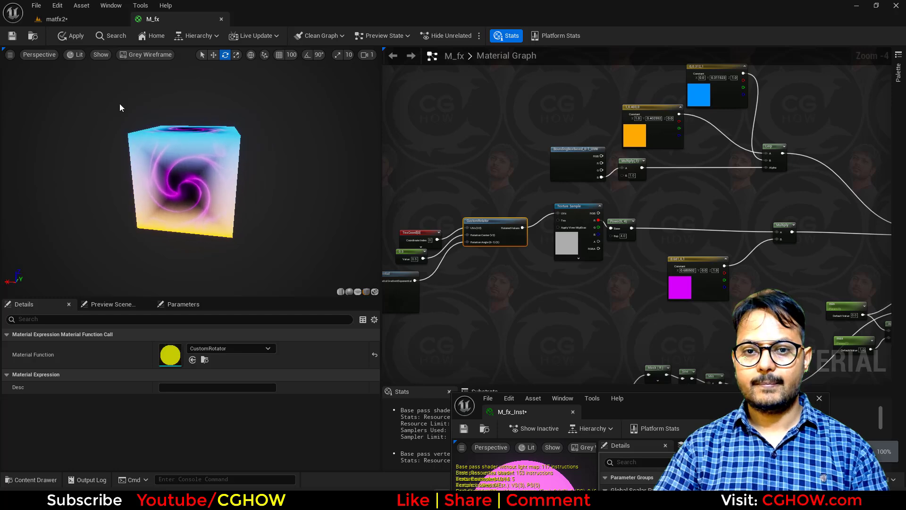
Step: Glance at the matfx2 level, return to M_fx and save the material
click(82, 22)
click(156, 19)
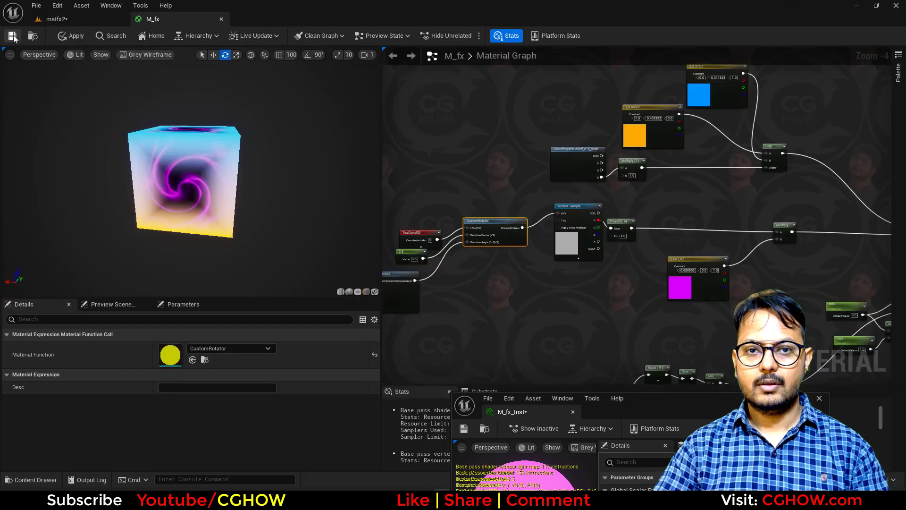
key(ctrl+s)
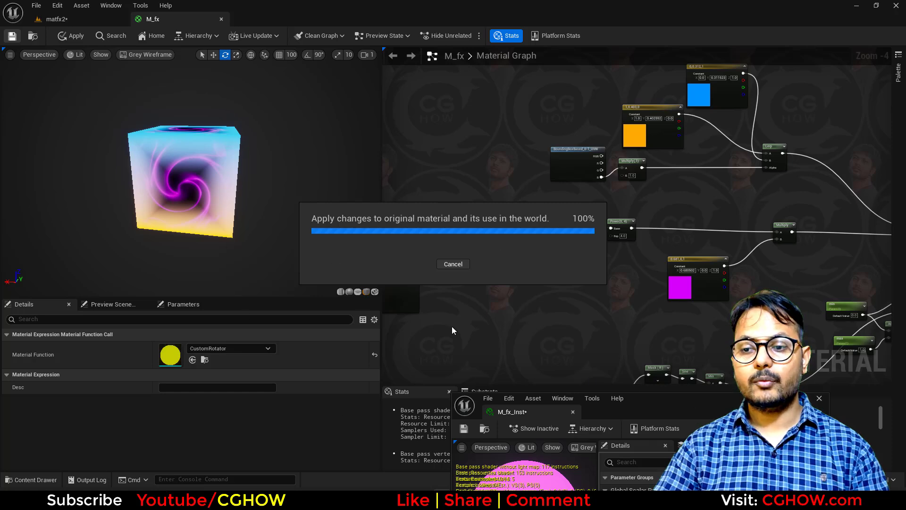
Step: Set the M_fx parameter defaults to the instance's values: min -0.016 and max 0.224
drag(672, 418, 642, 256)
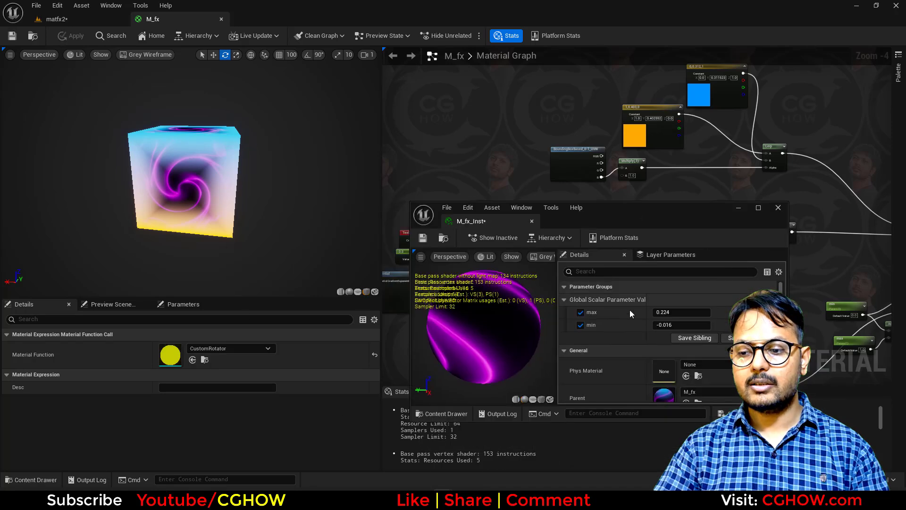
click(693, 325)
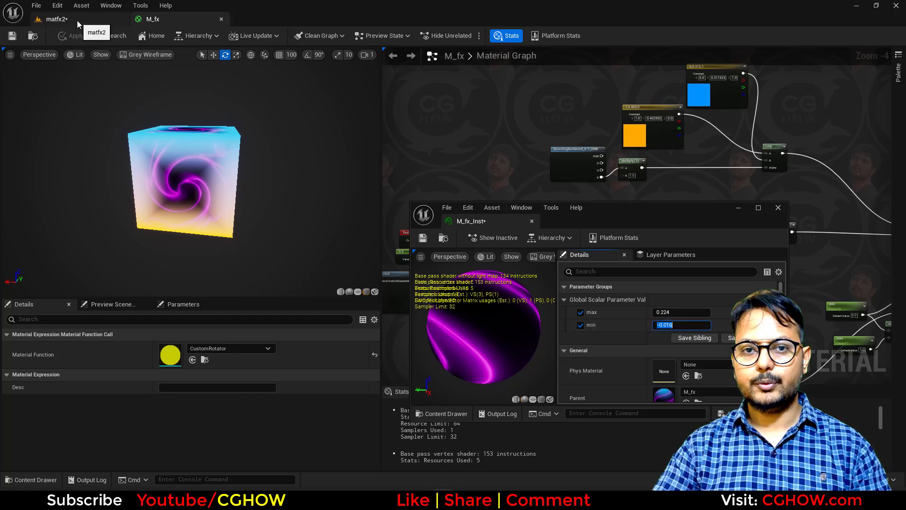
drag(651, 214, 647, 365)
right_drag(728, 292, 534, 202)
scroll(661, 239, up, 5)
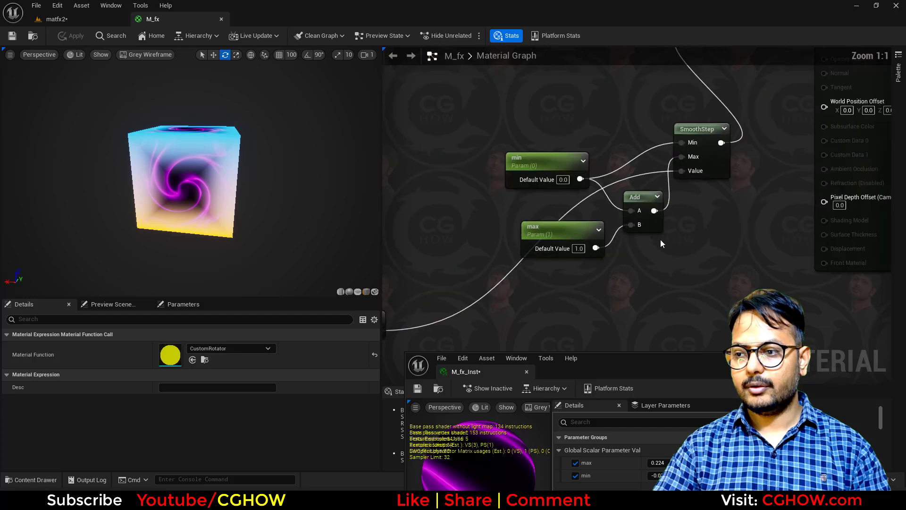
click(563, 179)
text(-.016)
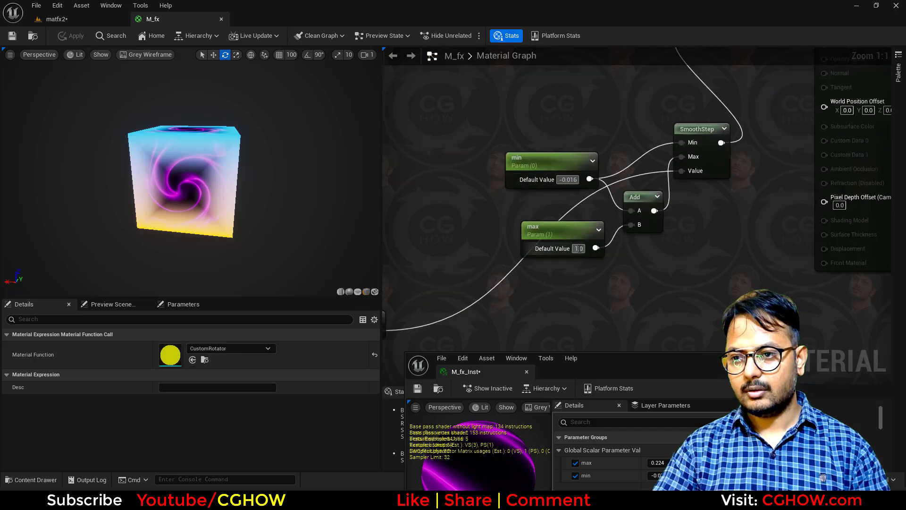
click(578, 249)
text(.224)
key(Return)
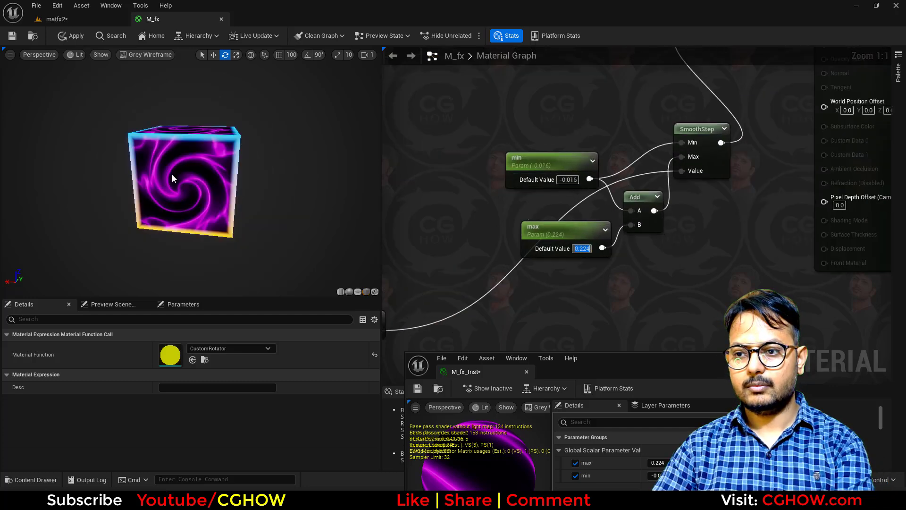
Step: Inspect the cube from above, then move the magenta colour constant down and away from the Power and Multiply row
drag(172, 174, 203, 208)
right_drag(479, 186, 518, 218)
drag(205, 167, 207, 196)
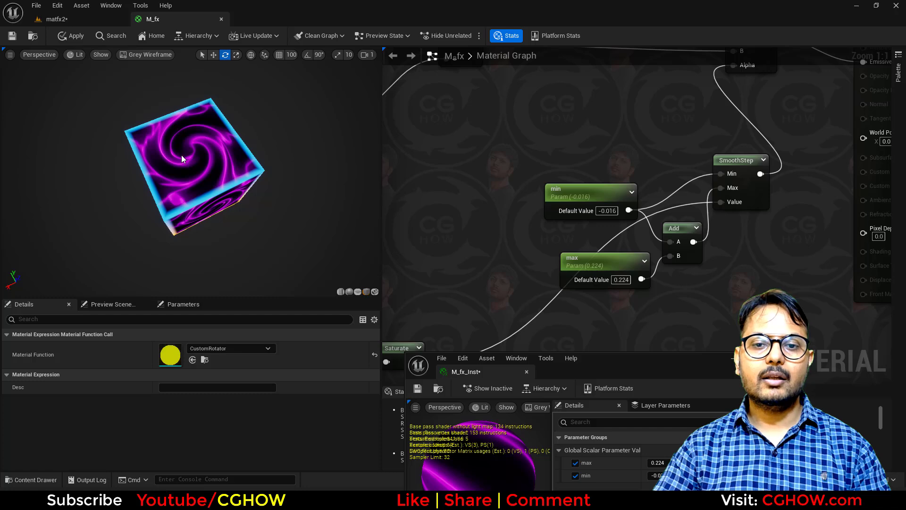
right_drag(558, 147, 726, 234)
scroll(726, 235, down, 2)
right_drag(528, 236, 696, 235)
right_drag(460, 233, 491, 232)
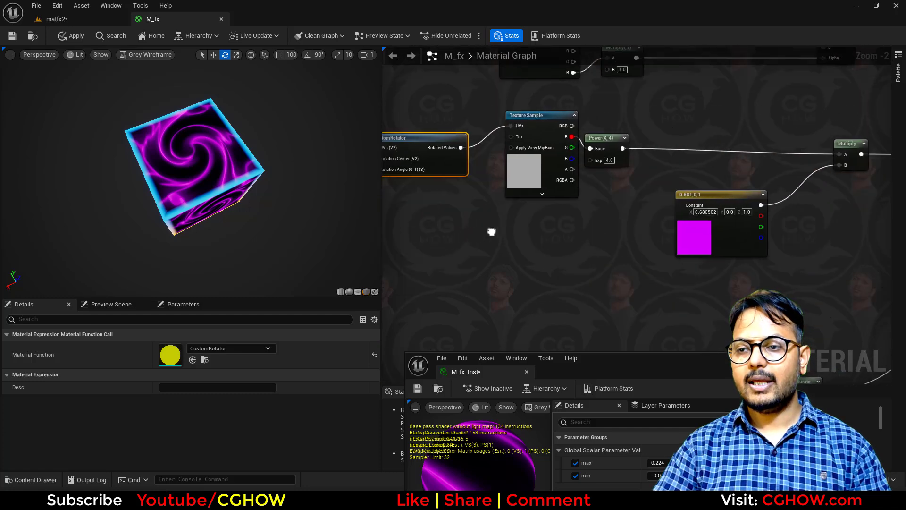
drag(713, 236, 662, 265)
right_drag(652, 254, 603, 248)
drag(619, 269, 630, 290)
right_drag(519, 277, 675, 224)
right_drag(529, 228, 637, 221)
Step: Duplicate the RadialGradientExponential node, place the copy below the Texture Sample, and move the magenta constant below it
click(501, 197)
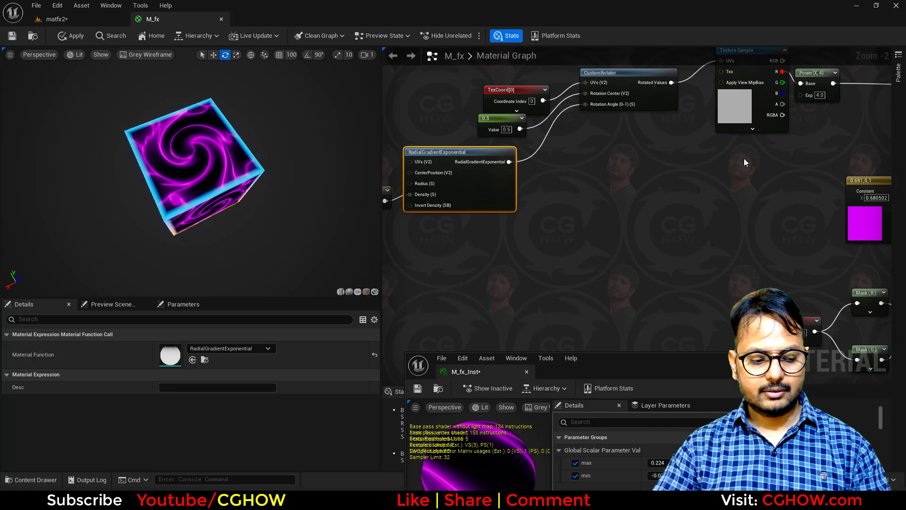
key(ctrl+d)
right_drag(744, 163, 459, 189)
drag(459, 223, 489, 233)
right_drag(563, 234, 504, 242)
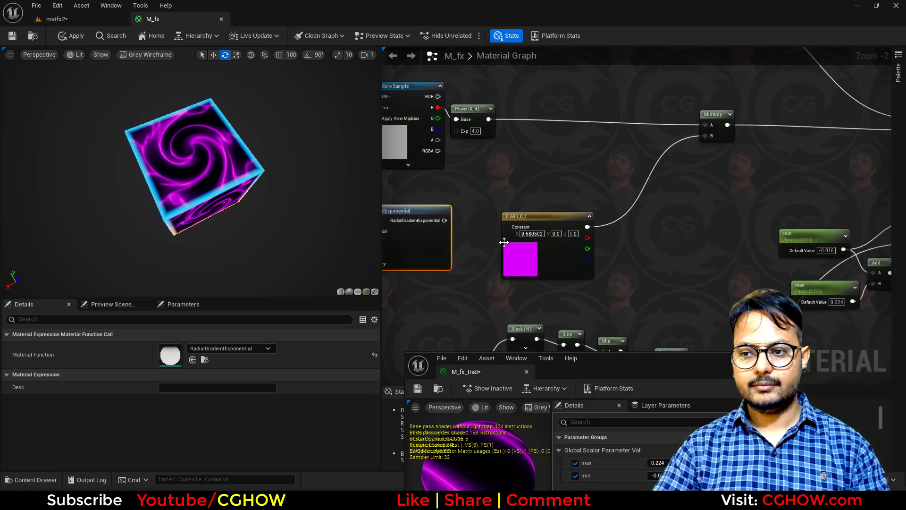
drag(521, 273, 464, 324)
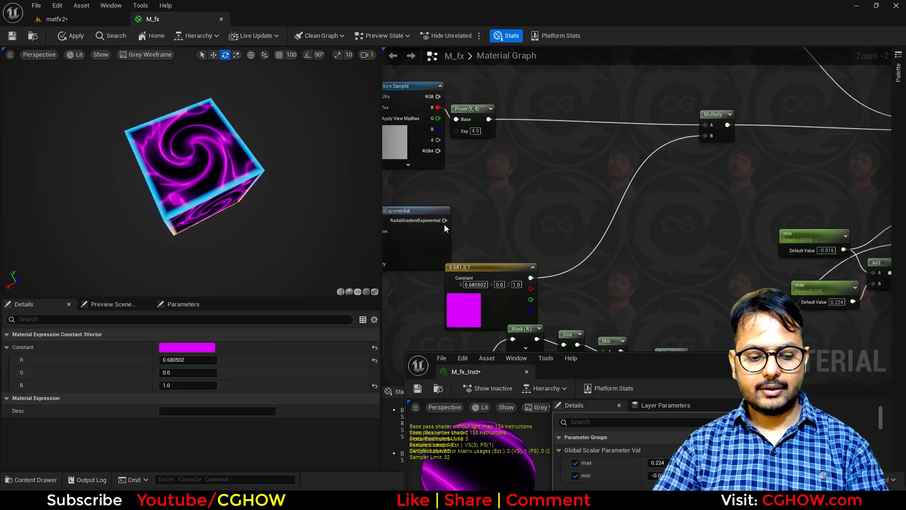
Step: Add a Lerp node, connect the duplicated RadialGradientExponential to its Alpha, and preview the Lerp on the cube
key(l)
click(524, 211)
drag(442, 220, 568, 224)
key(space)
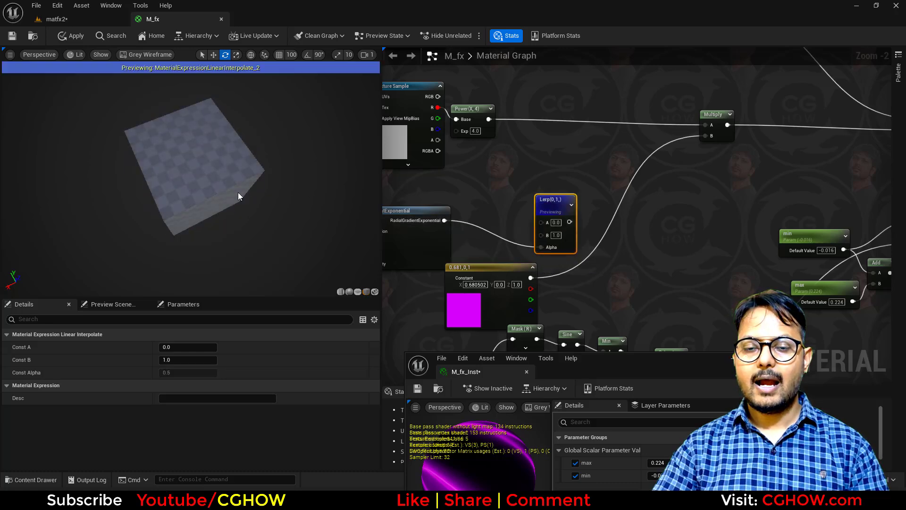
drag(487, 305, 515, 311)
right_drag(510, 271, 539, 212)
click(456, 189)
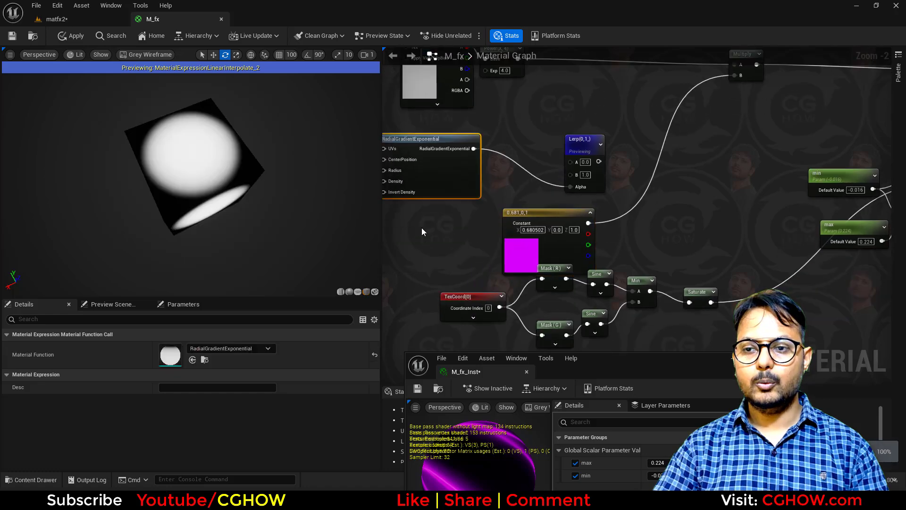
Step: Add a blue three-vector constant (0, 0.027669, 0.78125), wiring it to the new Lerp's A and the magenta constant to its B
right_drag(421, 227, 456, 248)
key(3)
click(433, 211)
double_click(459, 255)
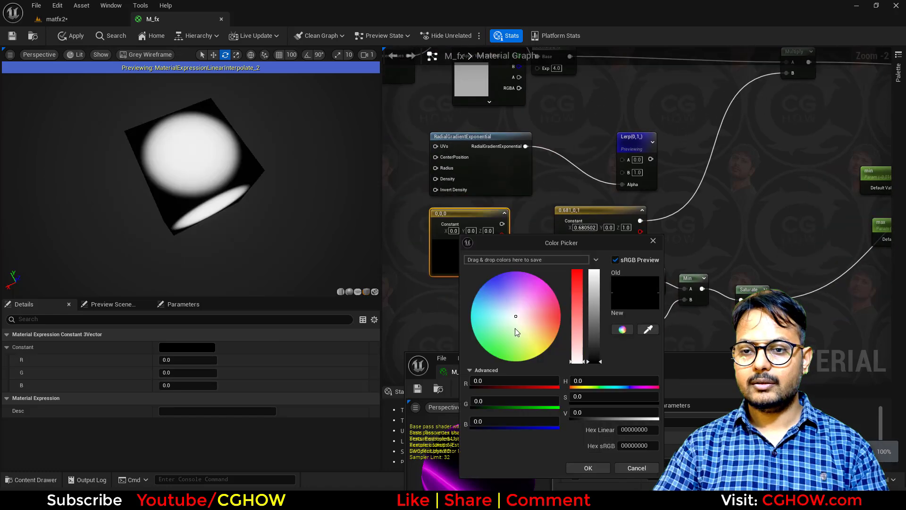
drag(514, 328, 480, 259)
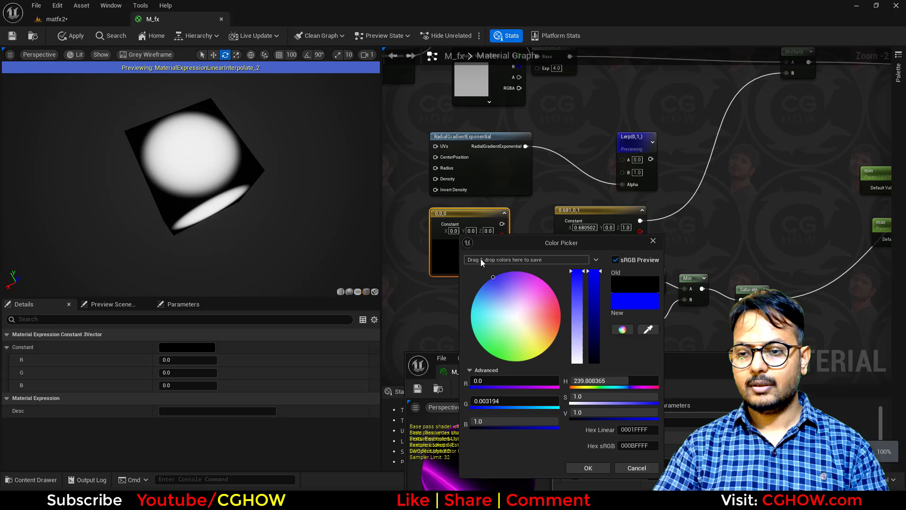
click(590, 467)
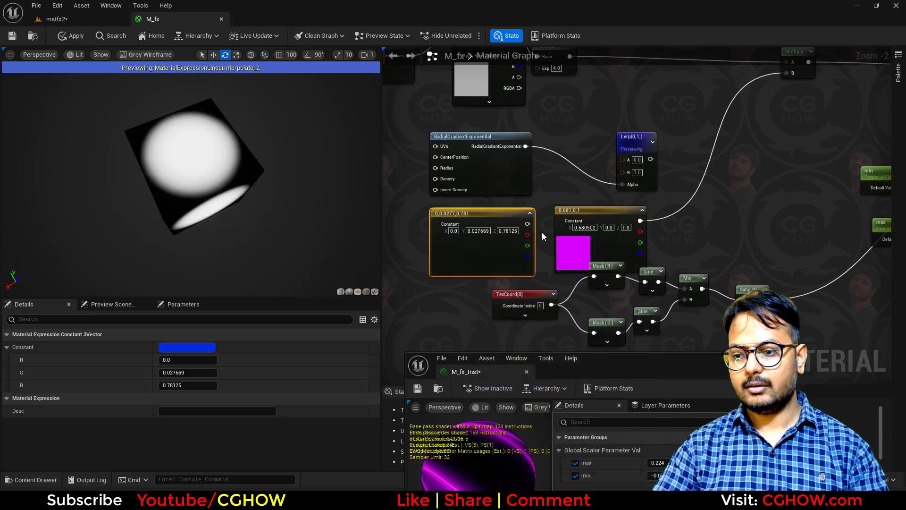
drag(604, 177, 618, 158)
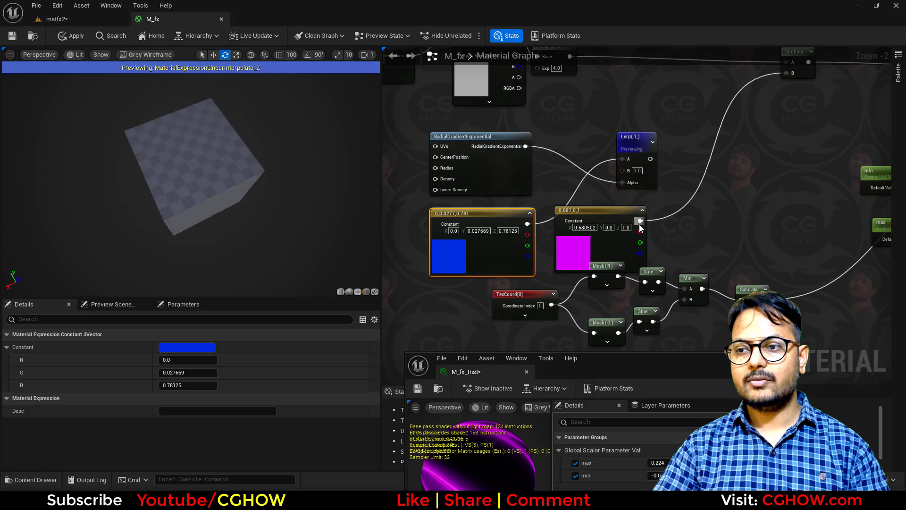
drag(638, 220, 622, 170)
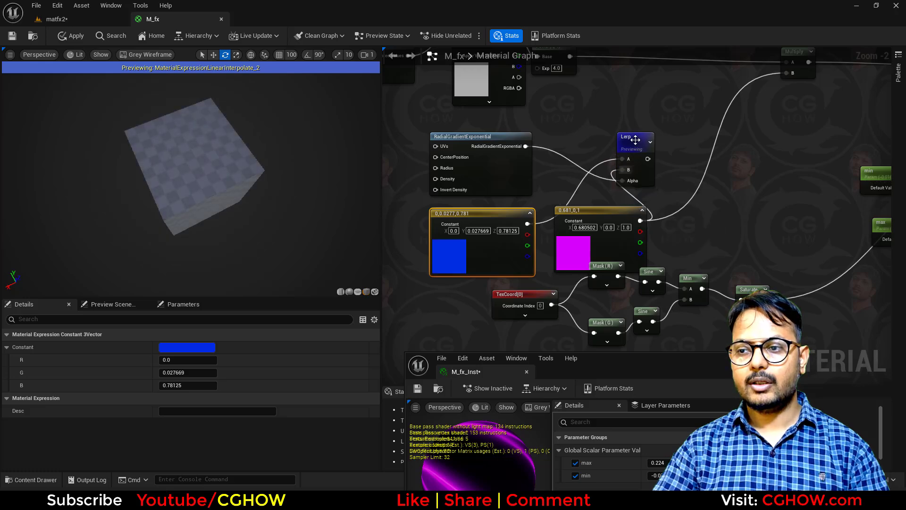
Step: Feed the blue-magenta Lerp into the B input of the Multiply that colours the swirl, and stop previewing the Lerp
right_drag(678, 167, 509, 223)
drag(478, 213, 616, 129)
scroll(616, 132, down, 2)
right_drag(531, 220, 585, 221)
click(573, 186)
key(space)
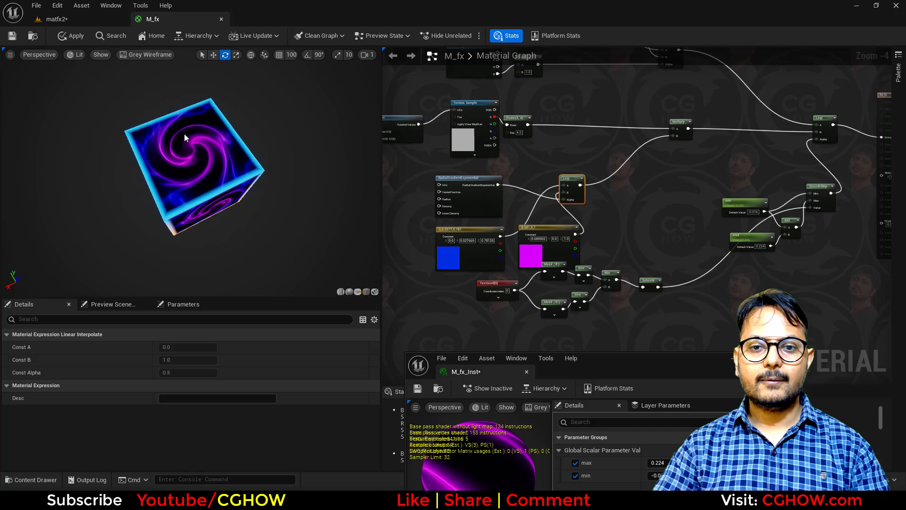
Step: Add a second Power node fed by the Texture Sample's R channel, preview it, and set its exponent to 6
scroll(519, 189, up, 5)
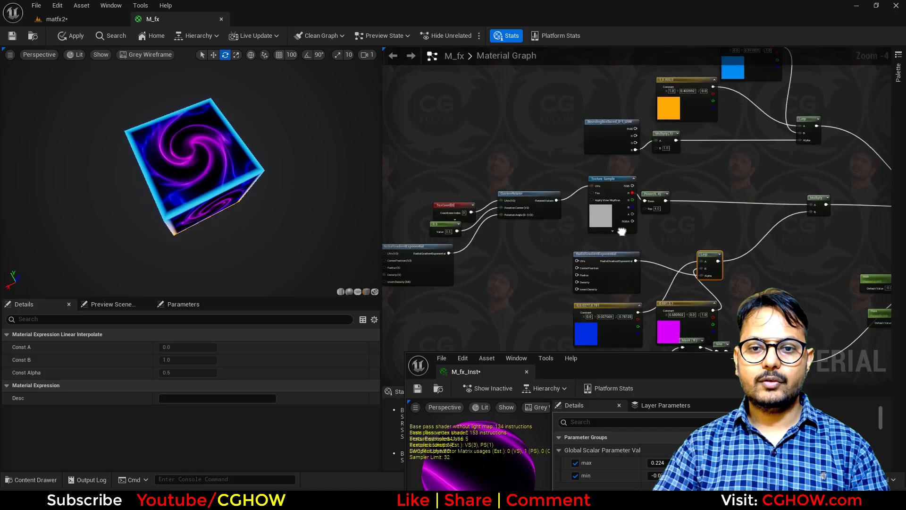
right_drag(447, 230, 508, 211)
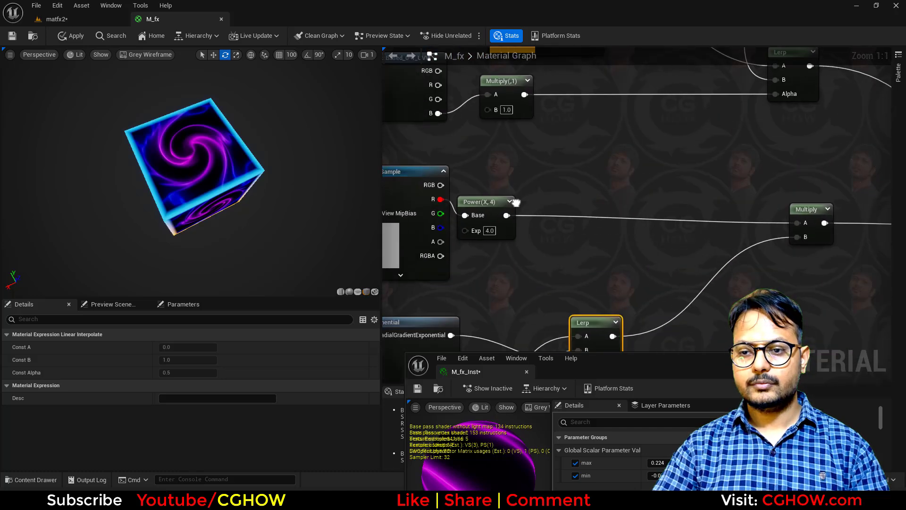
key(e)
click(555, 190)
drag(440, 199, 496, 206)
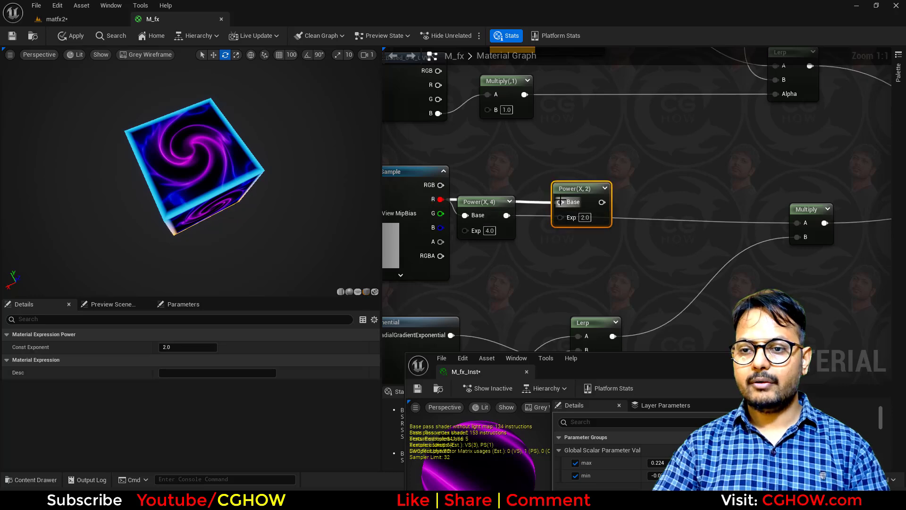
drag(560, 200, 585, 161)
key(space)
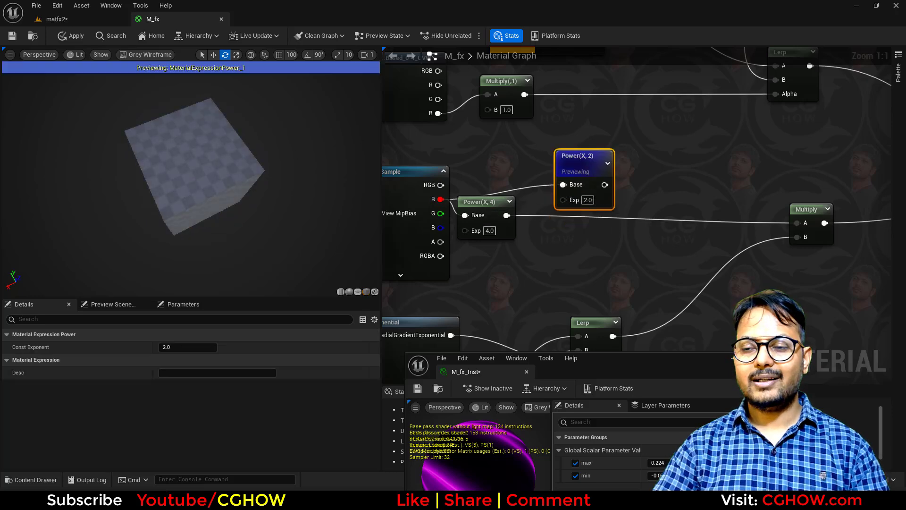
click(589, 200)
text(6)
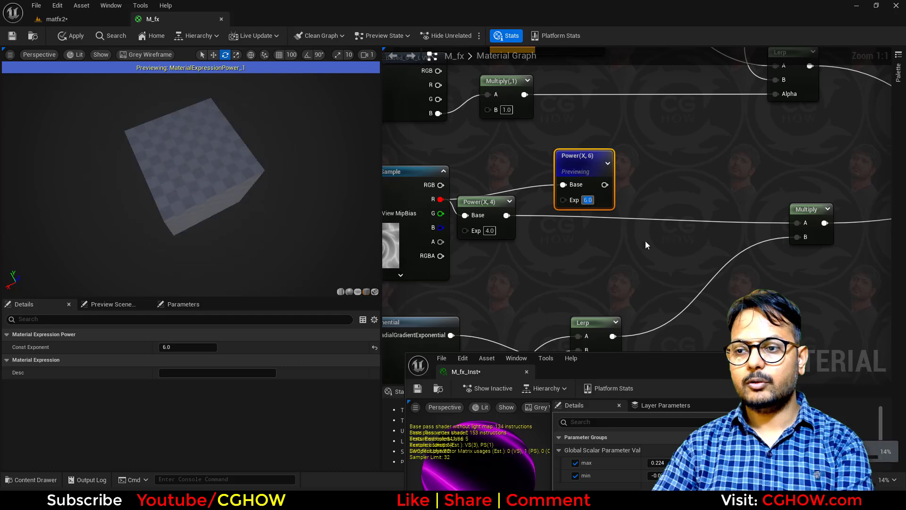
key(Return)
Step: Pass the exponent-6 Power output through a Saturate node and into the A input of a new Multiply node
right_drag(644, 241, 520, 239)
scroll(461, 252, down, 2)
drag(490, 196, 517, 174)
text(sa)
click(537, 200)
right_drag(576, 174, 561, 187)
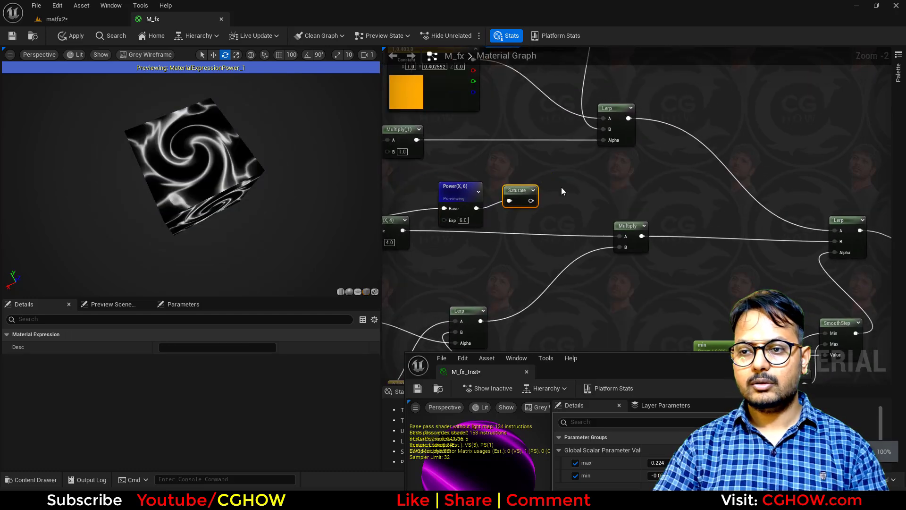
click(565, 183)
drag(530, 203, 573, 197)
Step: Add a bright orange three-vector constant (5.0, 1.185499, 0.0) and connect it to the new Multiply's B input
right_drag(475, 247, 526, 216)
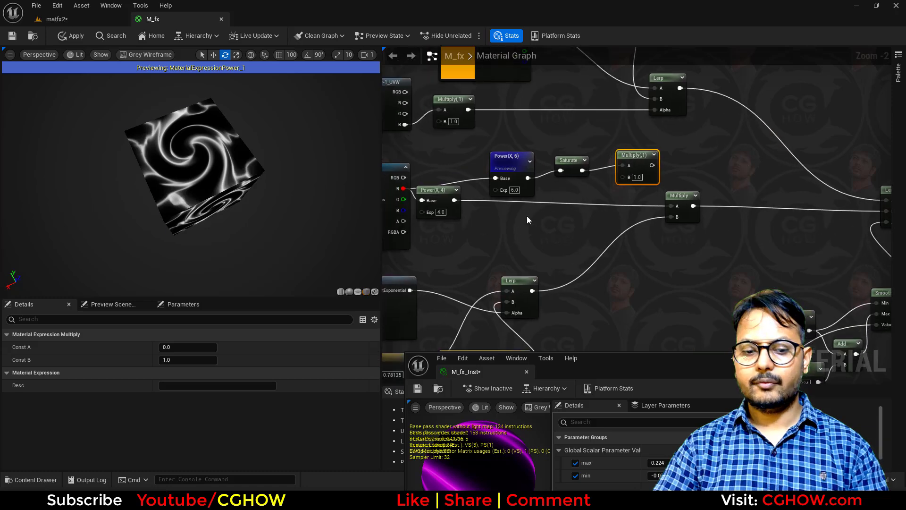
click(527, 216)
double_click(551, 257)
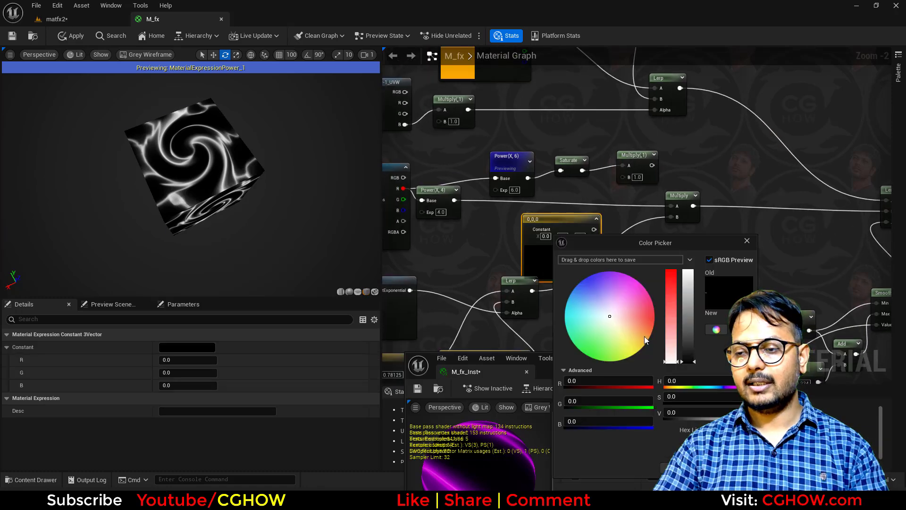
click(652, 327)
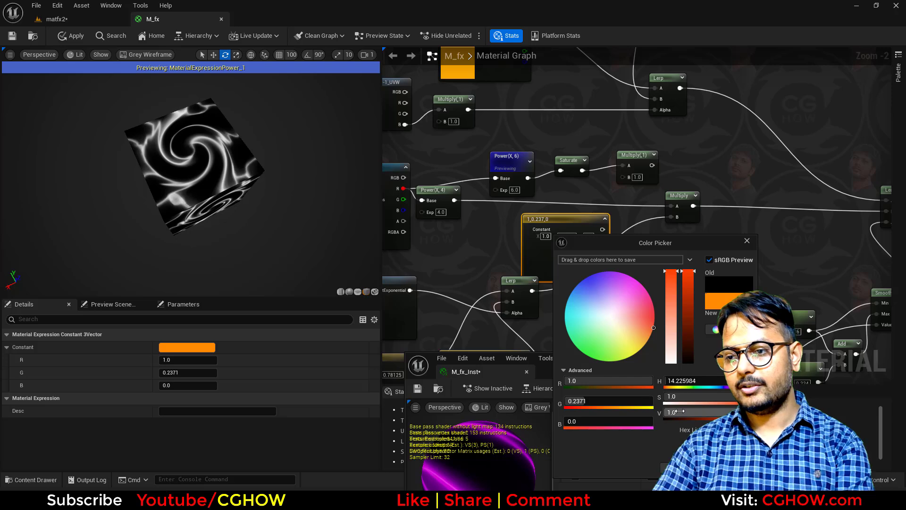
key(Return)
key(Return)
drag(608, 230, 630, 178)
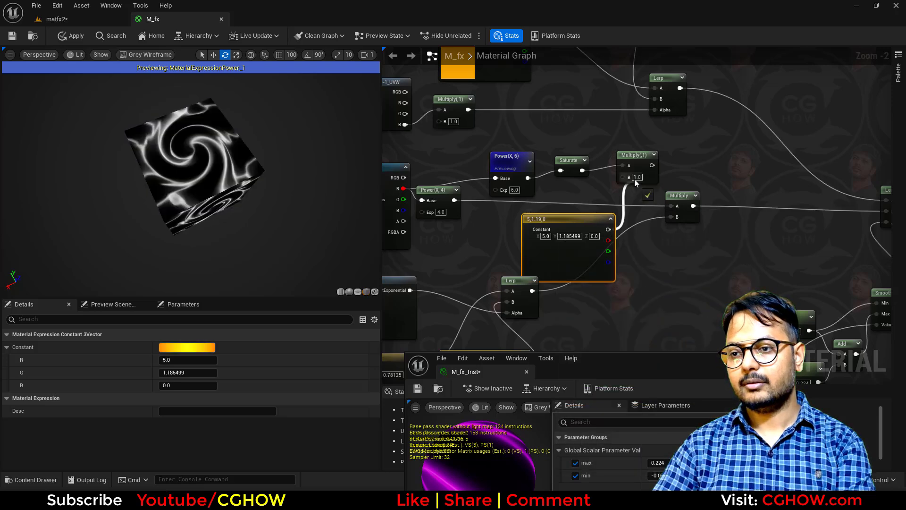
Step: Sum the orange and the blue-magenta Multiply outputs with an Add node and feed it into the final Lerp's B input
scroll(685, 238, down, 3)
right_drag(685, 240, 494, 248)
scroll(534, 220, up, 2)
right_drag(492, 215, 572, 217)
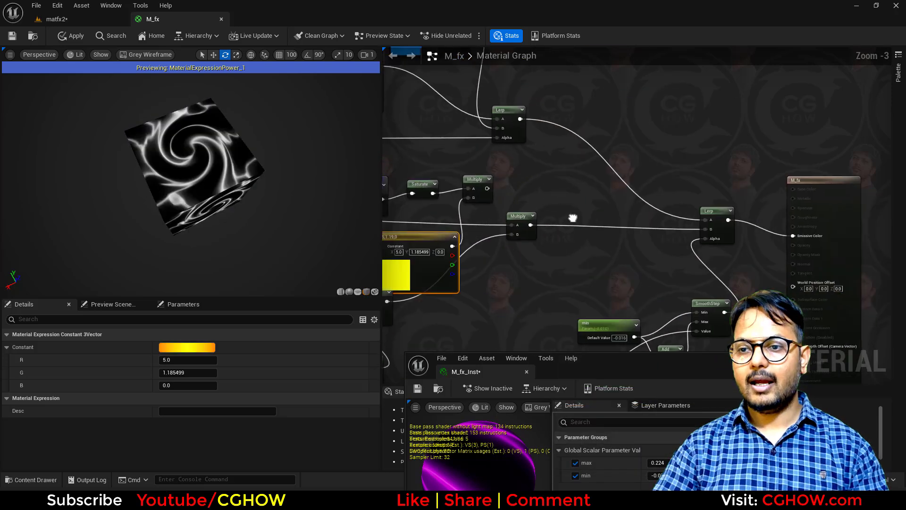
right_drag(556, 184, 627, 183)
key(a)
click(627, 183)
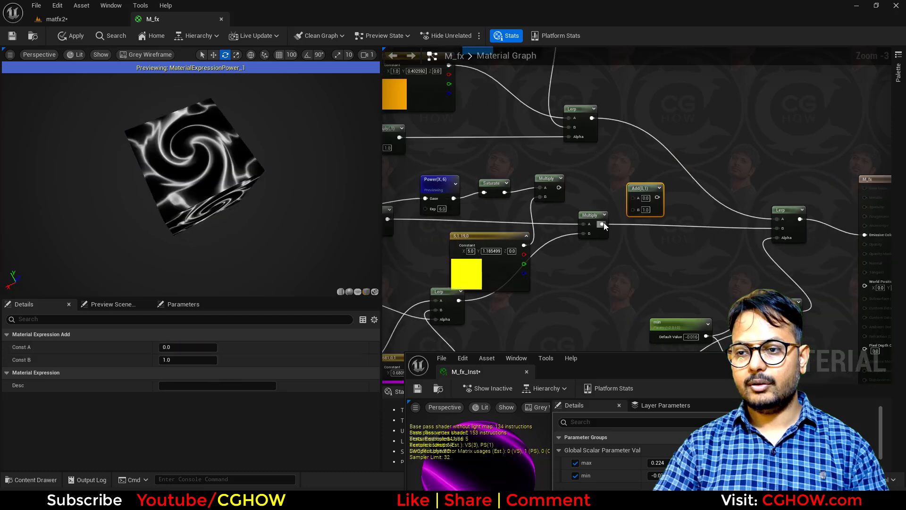
drag(603, 223, 558, 187)
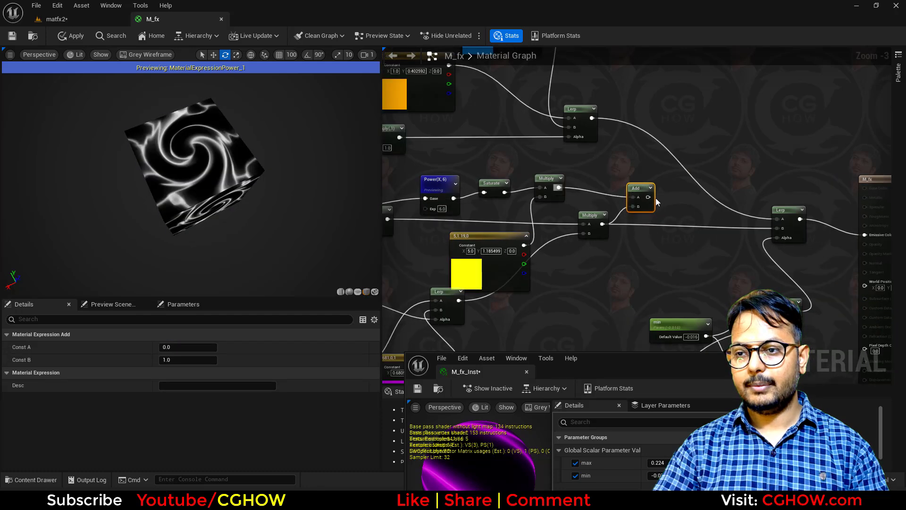
drag(650, 198, 776, 229)
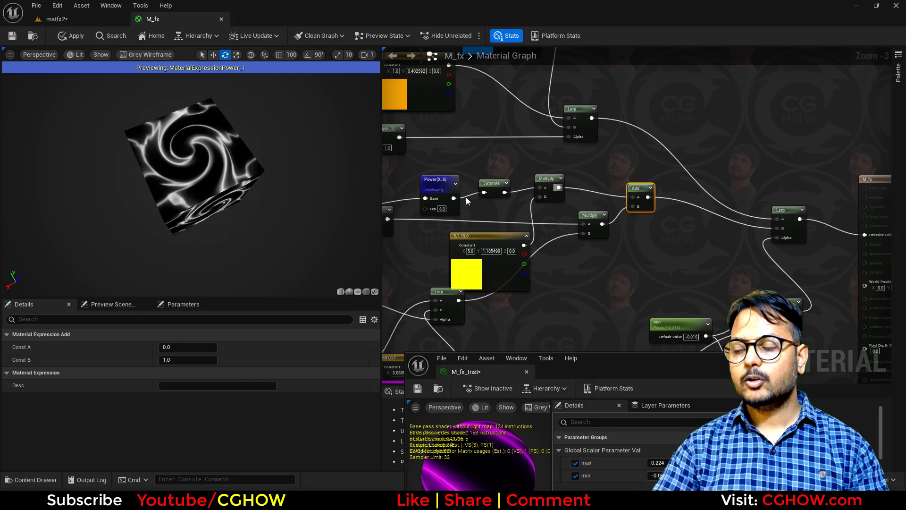
Step: Stop previewing the exponent-6 Power node and inspect the full material on the cube
click(444, 191)
key(space)
right_drag(601, 259, 606, 258)
scroll(605, 257, down, 3)
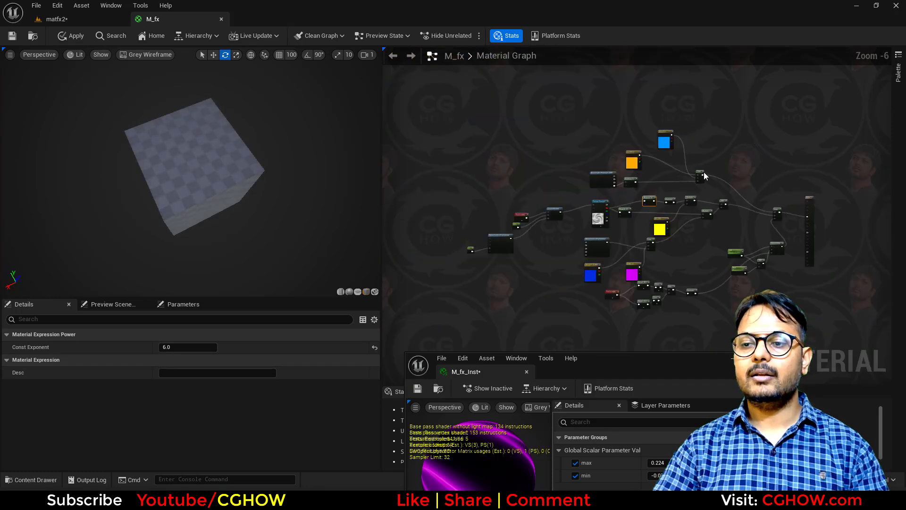
scroll(553, 225, up, 1)
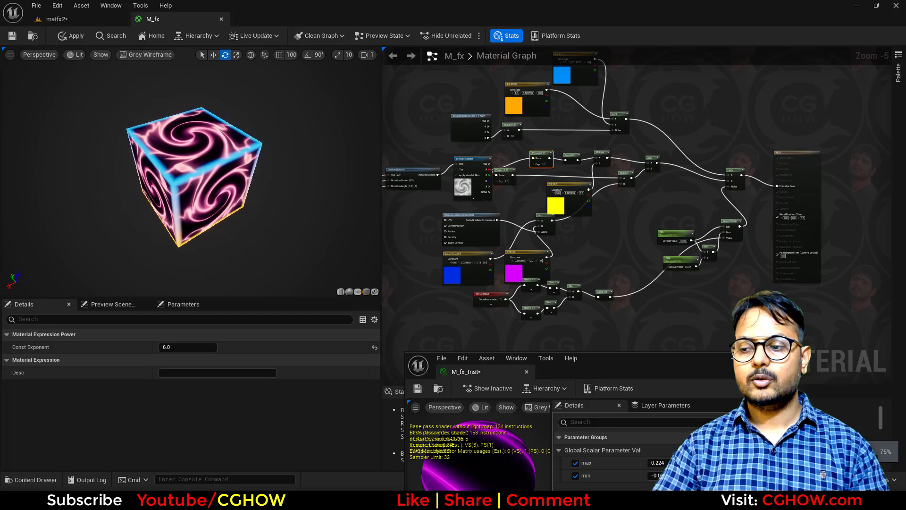
scroll(595, 231, up, 3)
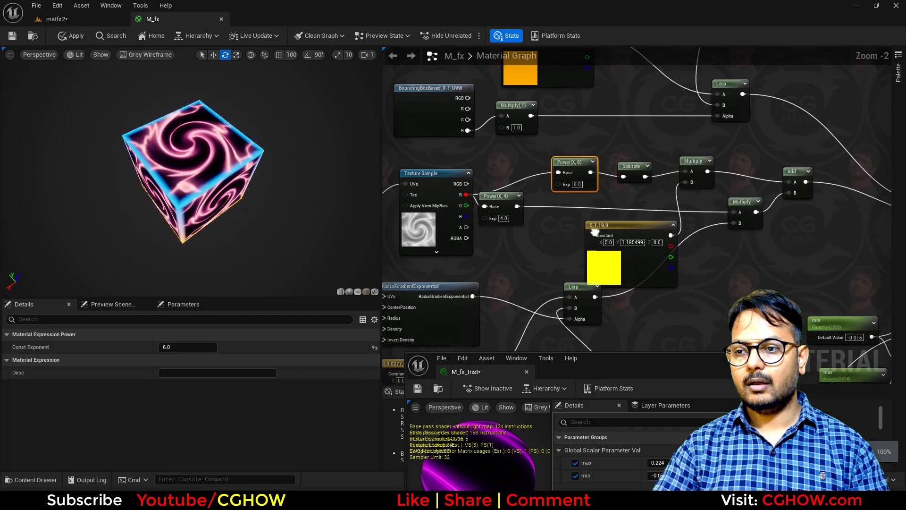
Step: Preview the Multiply fed by the Saturate node, and tidy it and its bright orange constant into a clear arrangement
right_drag(594, 231, 751, 218)
scroll(751, 218, down, 3)
right_drag(723, 252, 633, 210)
scroll(633, 210, up, 2)
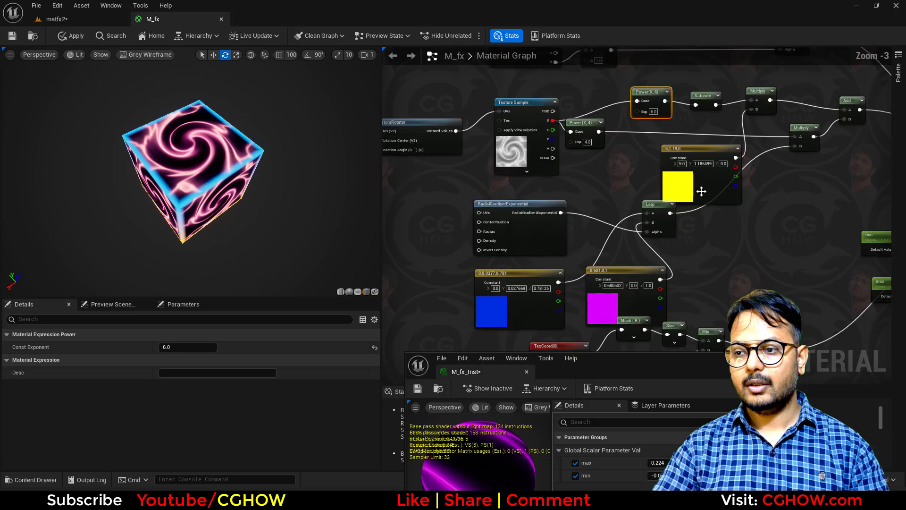
drag(702, 191, 712, 179)
right_drag(664, 170, 621, 212)
scroll(726, 150, up, 1)
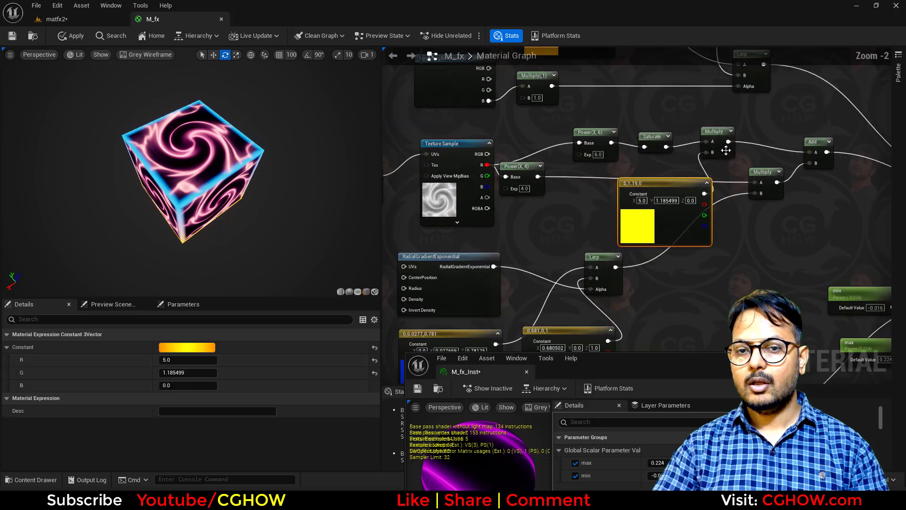
click(726, 150)
key(space)
drag(649, 226, 609, 217)
drag(717, 140, 715, 130)
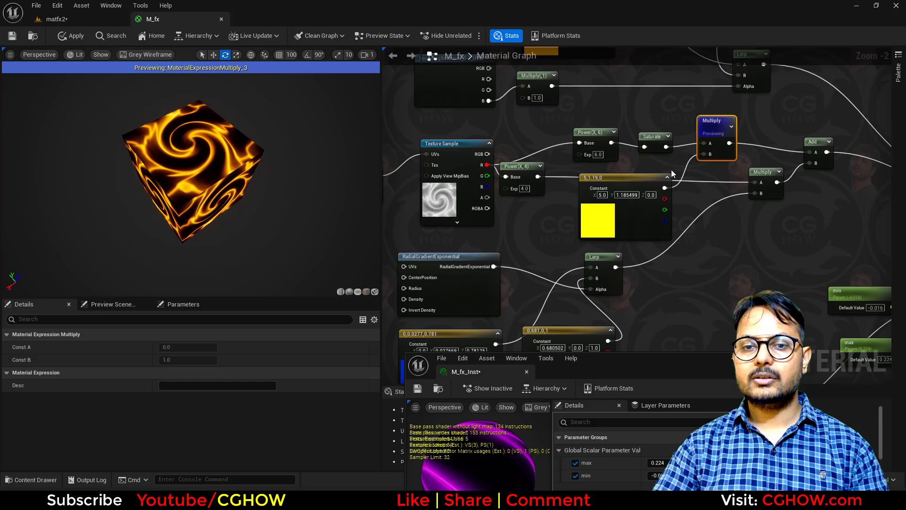
Step: Move the orange-to-blue edge gradient nodes up together to open space above the swirl nodes, and clear the selection
scroll(516, 231, down, 2)
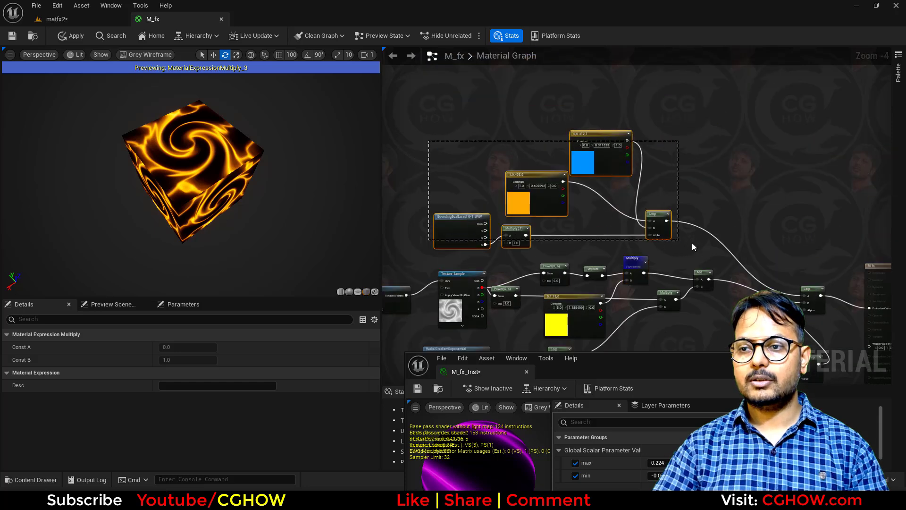
drag(692, 243, 804, 116)
right_drag(530, 244, 556, 144)
click(556, 144)
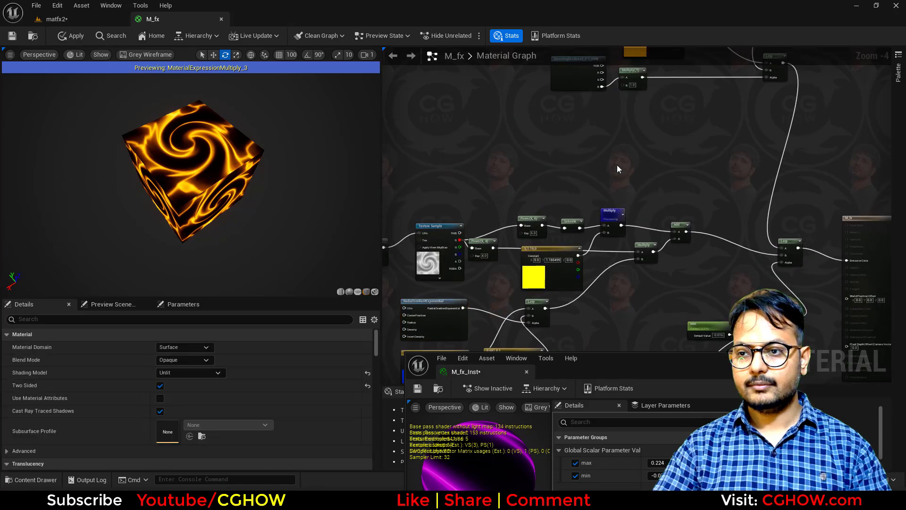
Step: Paste a RadialGradientExponential node above the swirl nodes, multiply it with the orange Multiply output using a new Multiply node, and preview it
key(ctrl+v)
scroll(623, 170, up, 3)
key(m)
click(627, 232)
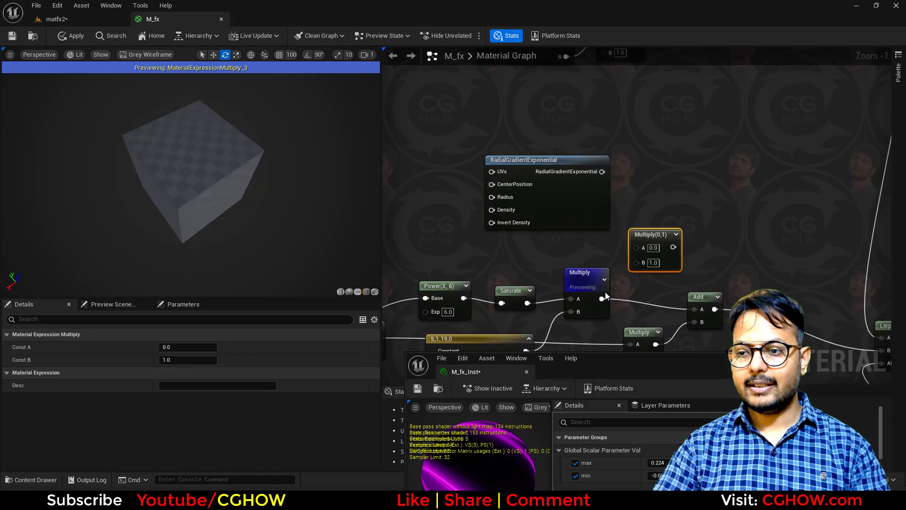
drag(602, 299, 602, 172)
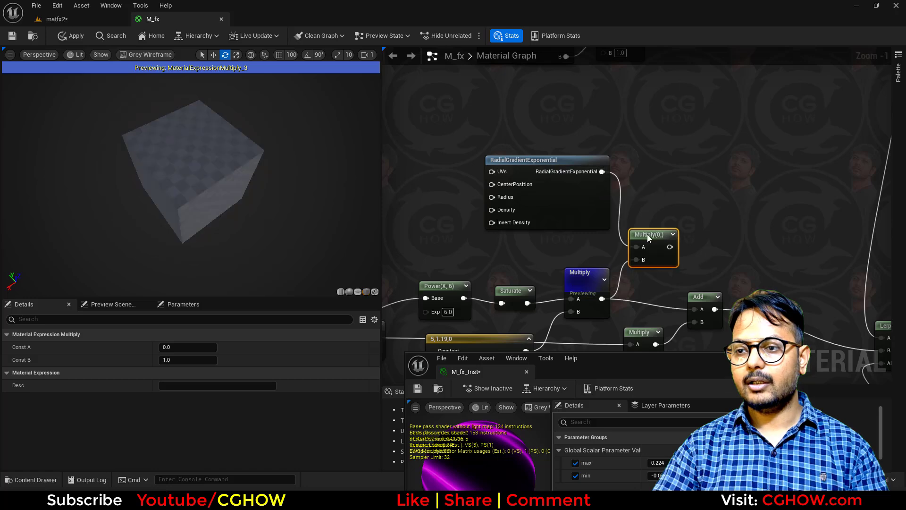
key(space)
right_drag(653, 231, 656, 188)
drag(656, 189, 645, 160)
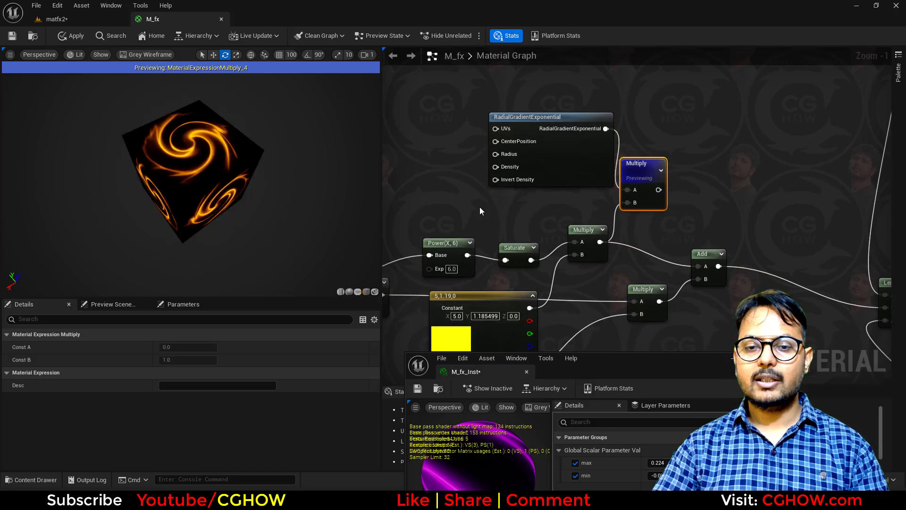
Step: Add a constant of 0.3 and connect it to the new RadialGradientExponential's Radius input
right_drag(480, 207, 485, 174)
click(454, 160)
drag(505, 179, 560, 172)
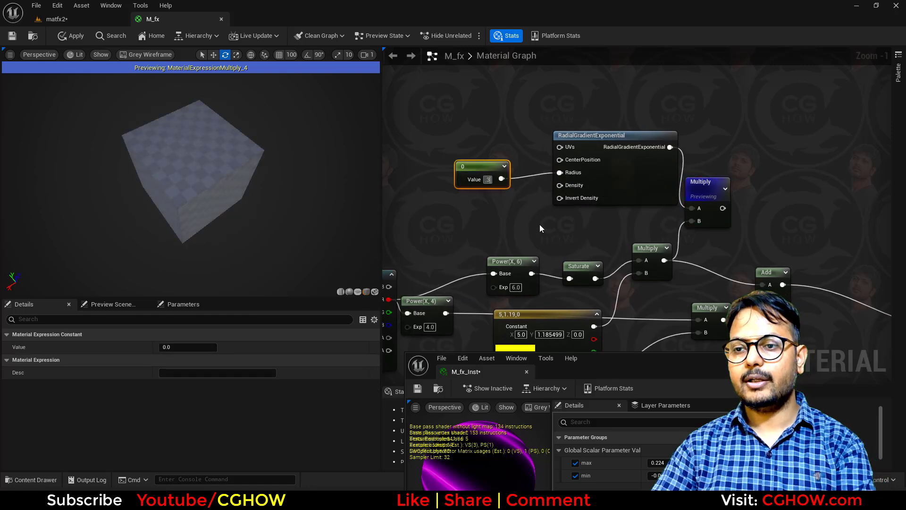
text(.3)
click(517, 213)
Step: Add a constant of 1 for the new radial gradient's Density input and stack both constants neatly beside it
click(493, 201)
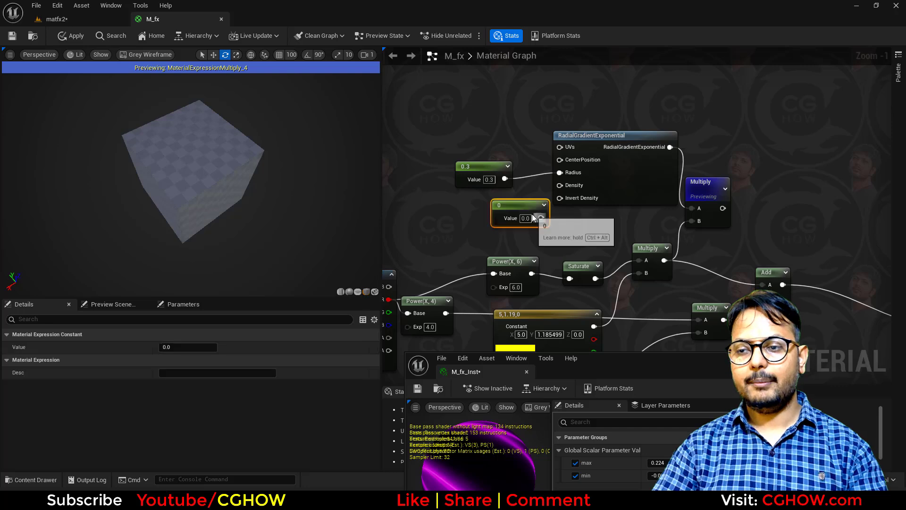
drag(541, 218, 493, 204)
click(525, 218)
drag(486, 167, 491, 142)
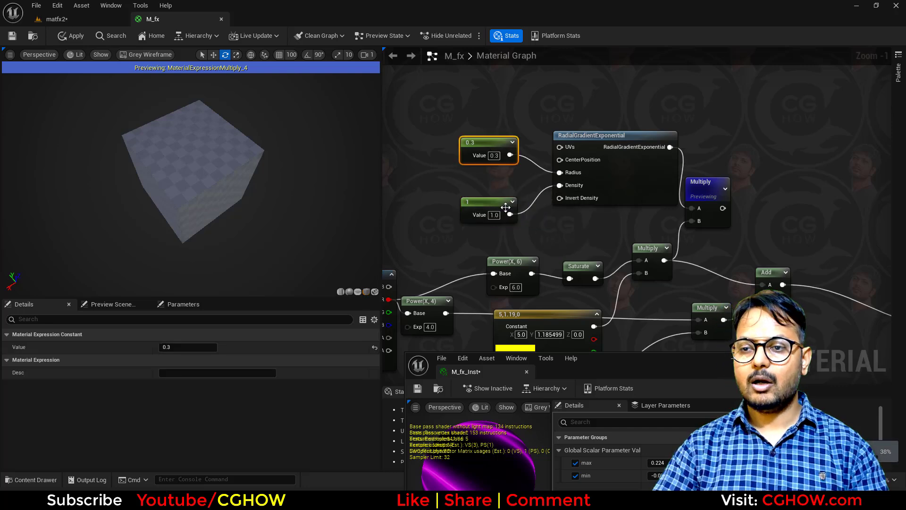
drag(495, 202, 496, 183)
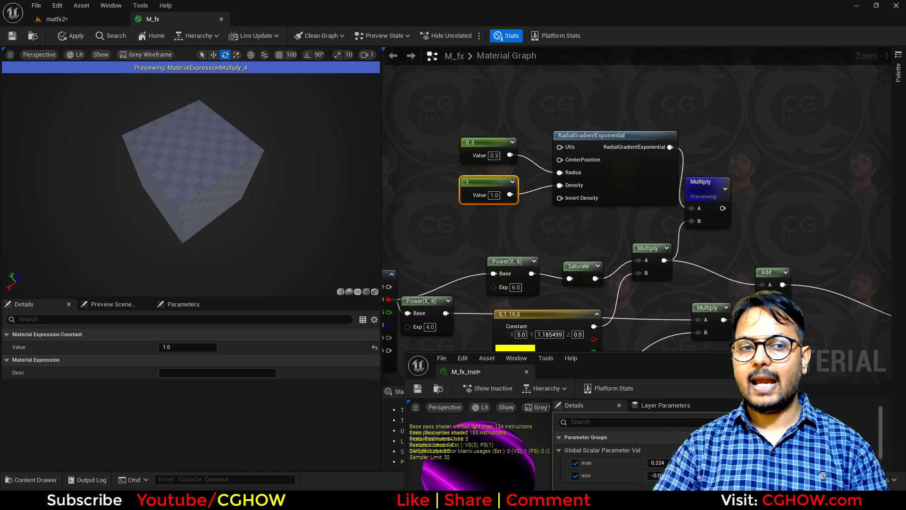
Step: Feed the radially masked orange Multiply into the Add node's A input and stop previewing it
right_drag(727, 287, 541, 212)
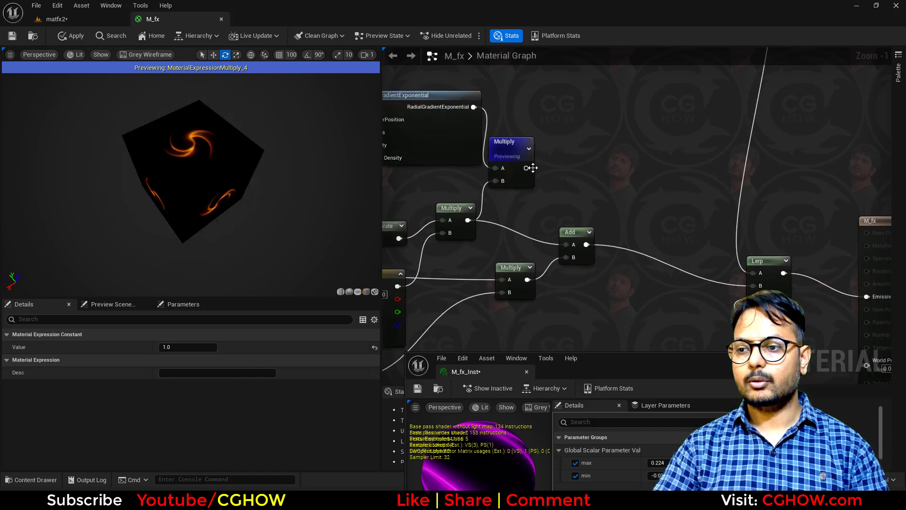
drag(526, 168, 569, 247)
right_drag(465, 216, 624, 202)
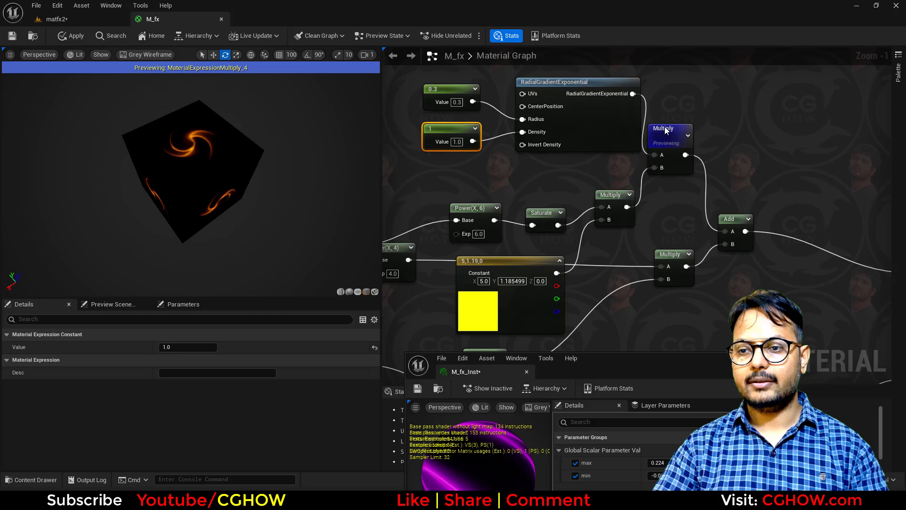
click(666, 130)
key(space)
Step: Brighten the orange constant to R 50, G 11.854985, B 0, save the material and inspect the swirls on the cube
click(13, 36)
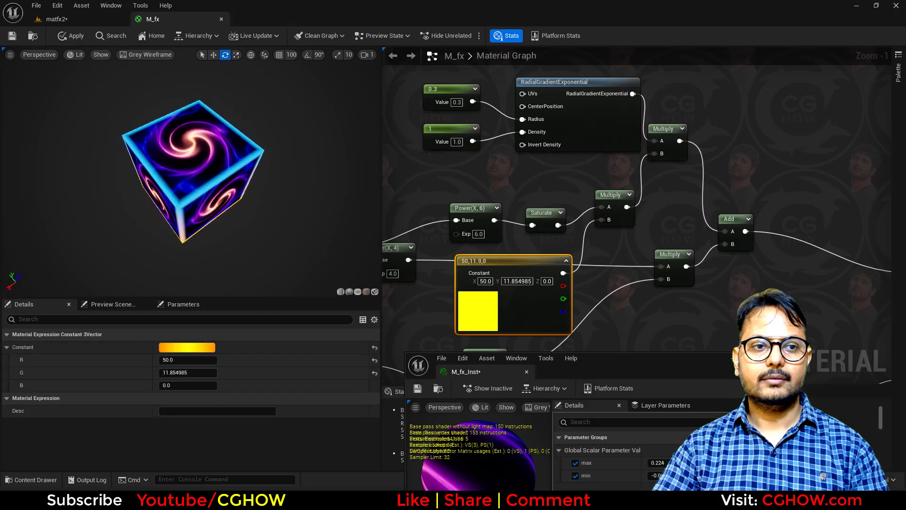
mouse_move(189, 188)
mouse_down()
mouse_move(232, 136)
mouse_move(191, 184)
mouse_move(177, 175)
mouse_move(196, 189)
mouse_up()
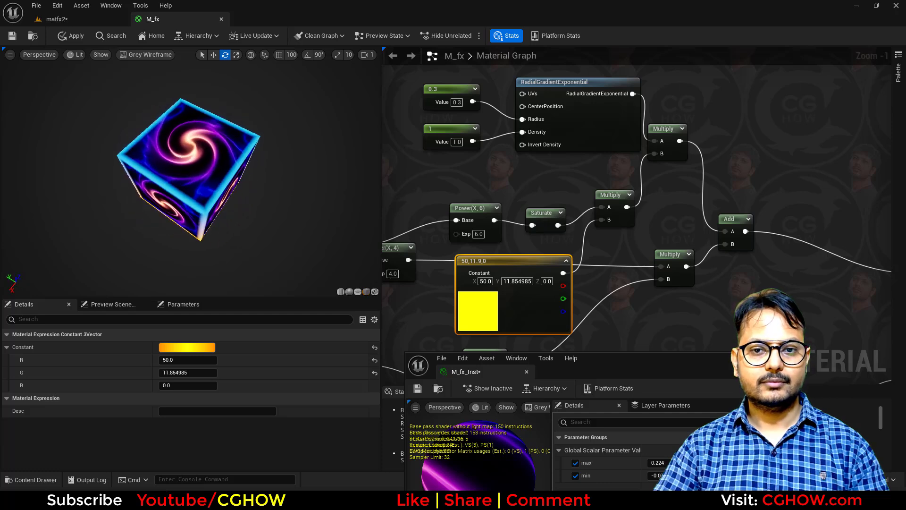
drag(138, 141, 138, 141)
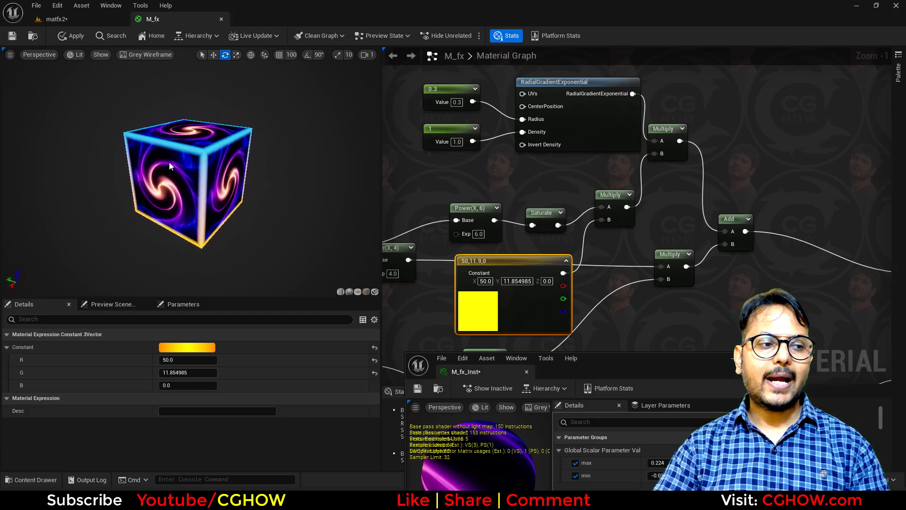
scroll(551, 104, down, 4)
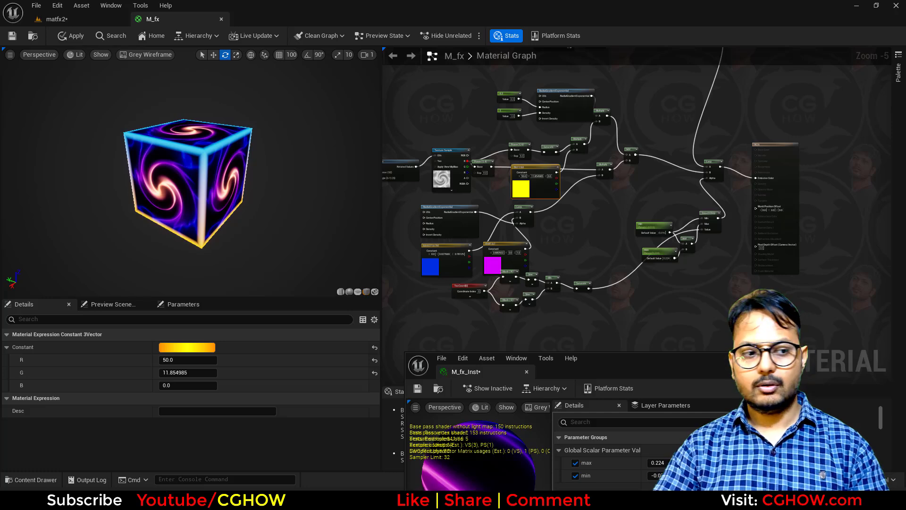
Step: Move the M_fx_Inst window out of the way of the graph and save all changed assets
drag(681, 364, 667, 404)
key(ctrl+shift+s)
key(Return)
Step: Add a Texture Sample node in the empty area of the graph and assign the stars texture to it
right_drag(527, 224, 589, 371)
right_drag(408, 186, 503, 166)
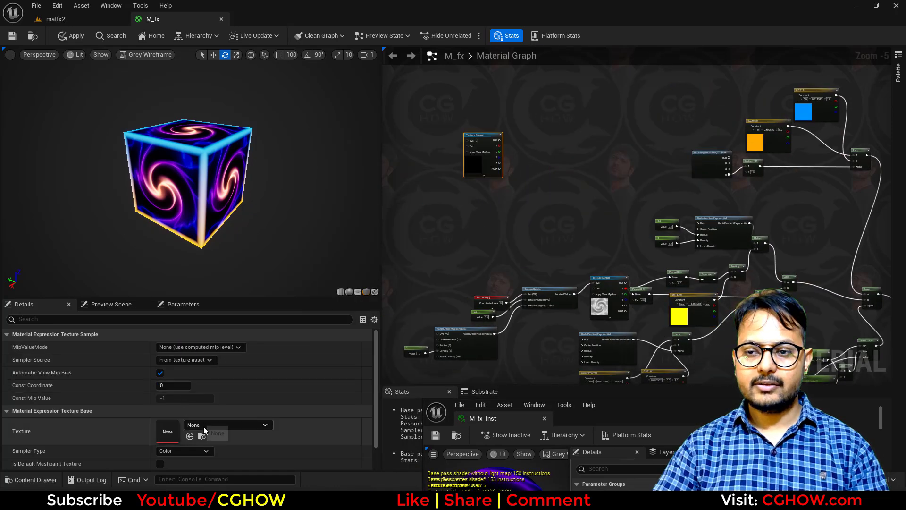
click(204, 427)
text(s)
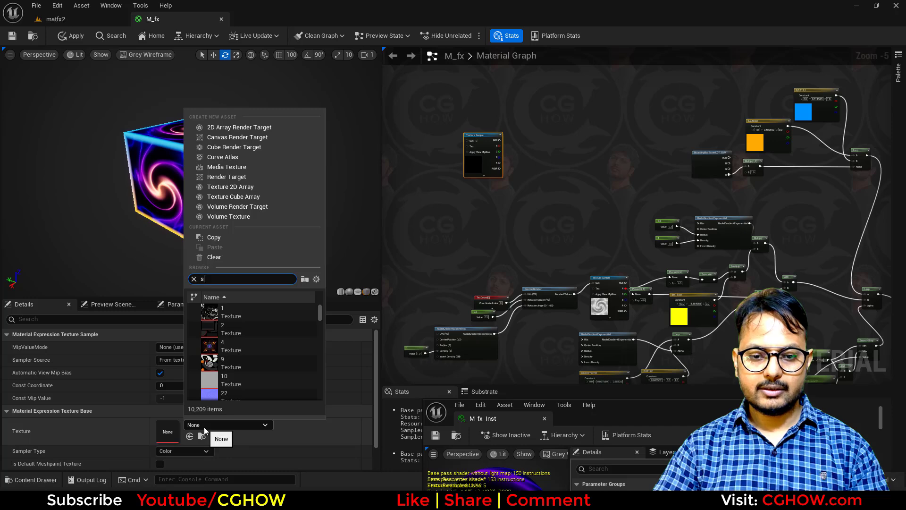
text(tar)
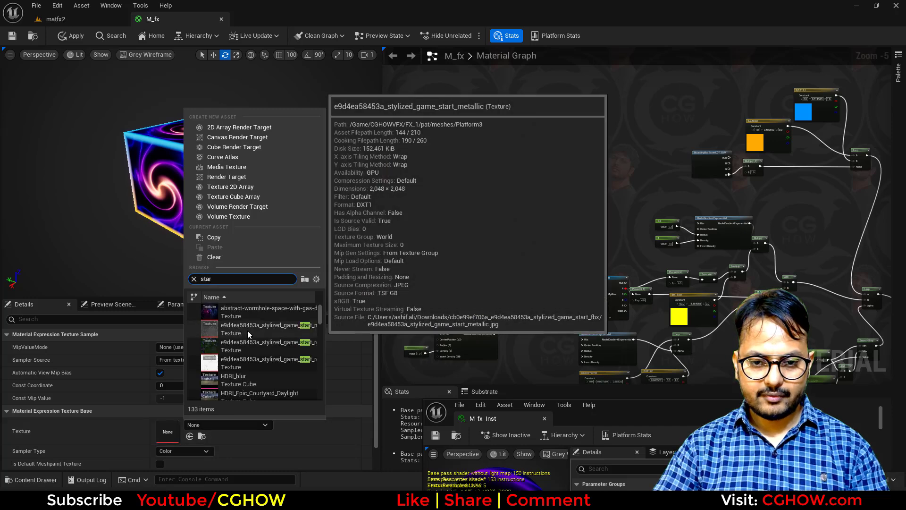
scroll(247, 330, down, 5)
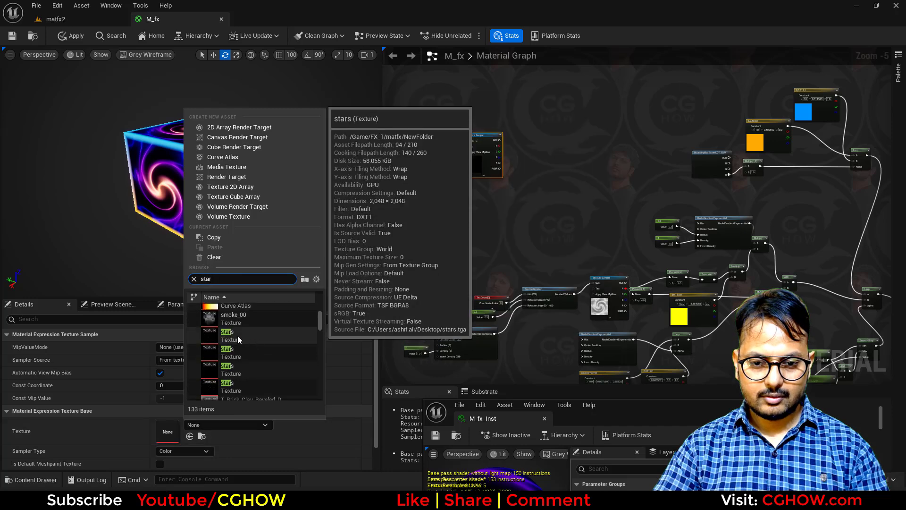
click(236, 336)
Step: Examine the red and green channels of the stars texture in the texture editor, and return to the M_fx graph
double_click(483, 156)
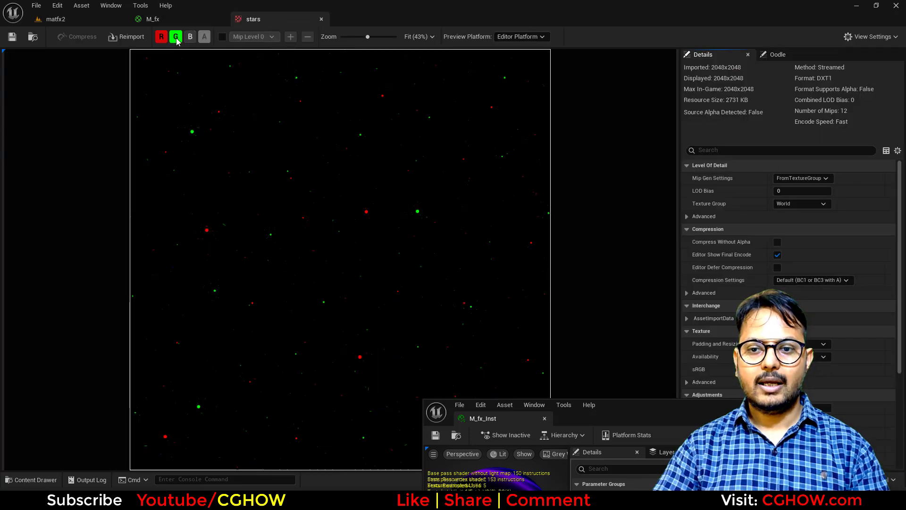
click(321, 19)
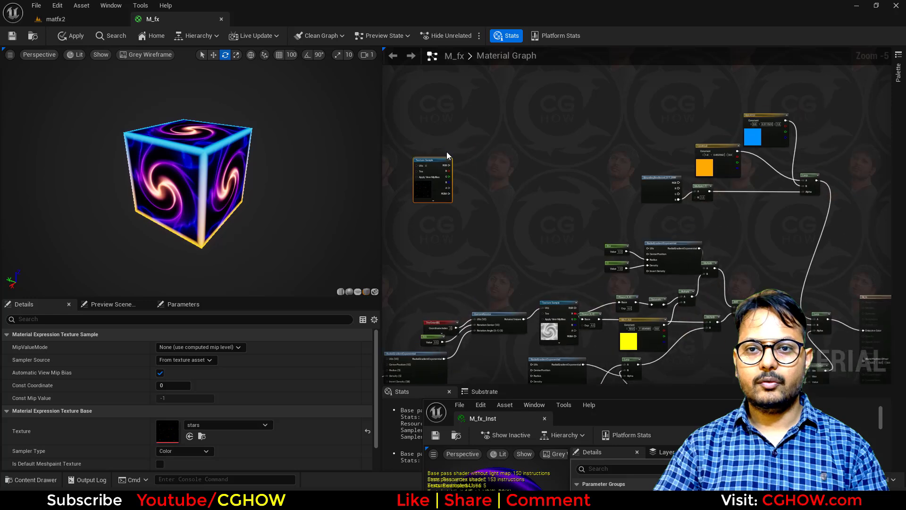
scroll(467, 181, up, 3)
drag(419, 209, 515, 239)
right_drag(561, 224, 468, 217)
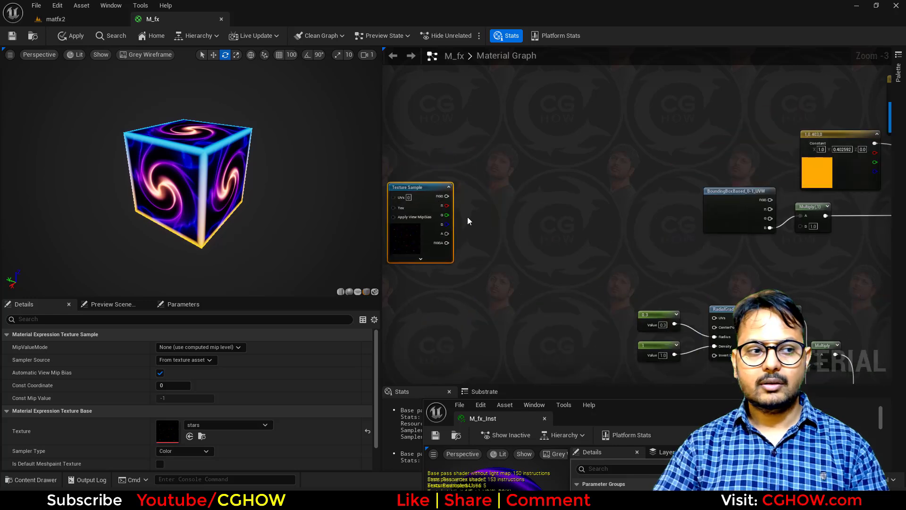
key(a)
click(482, 194)
drag(447, 206, 482, 213)
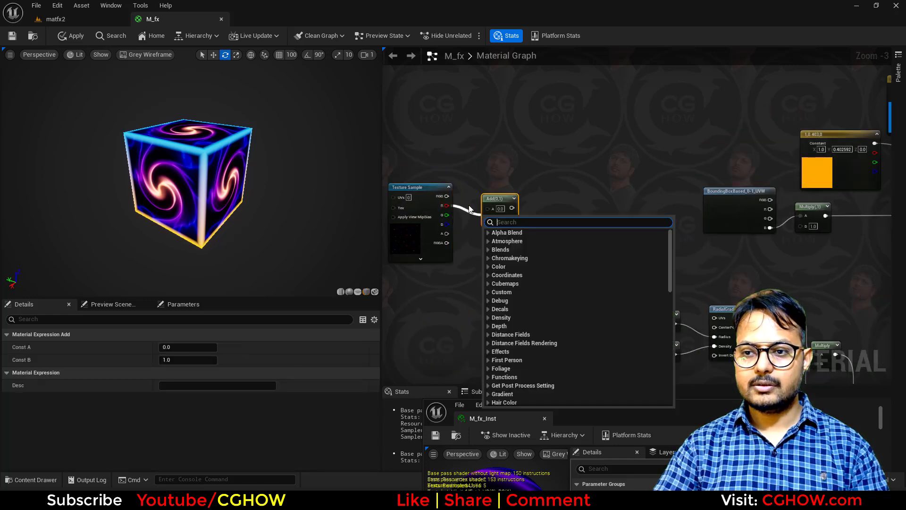
drag(488, 180, 515, 214)
key(Delete)
Step: Move the stars Texture Sample across the graph to the free space above the swirl nodes' Add
drag(428, 233, 771, 265)
right_drag(809, 270, 532, 266)
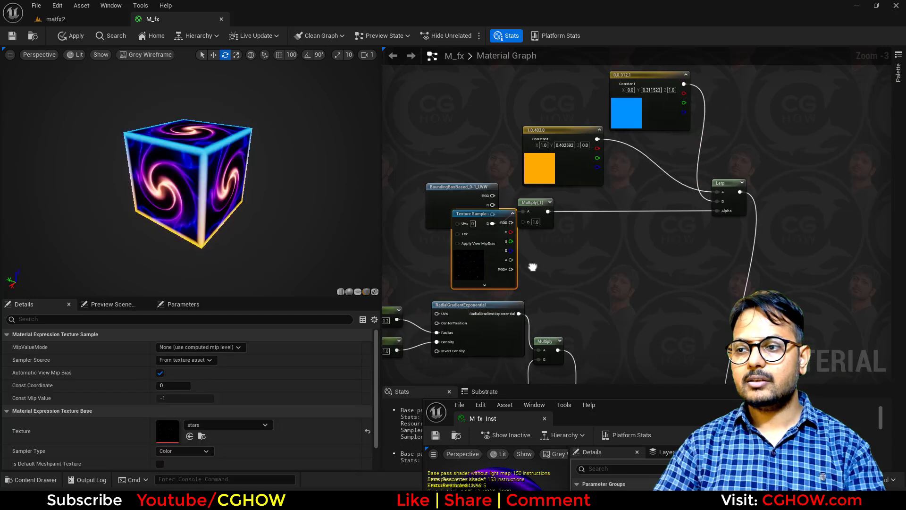
drag(508, 267, 676, 293)
scroll(676, 293, down, 2)
right_drag(675, 298, 637, 191)
scroll(522, 271, up, 2)
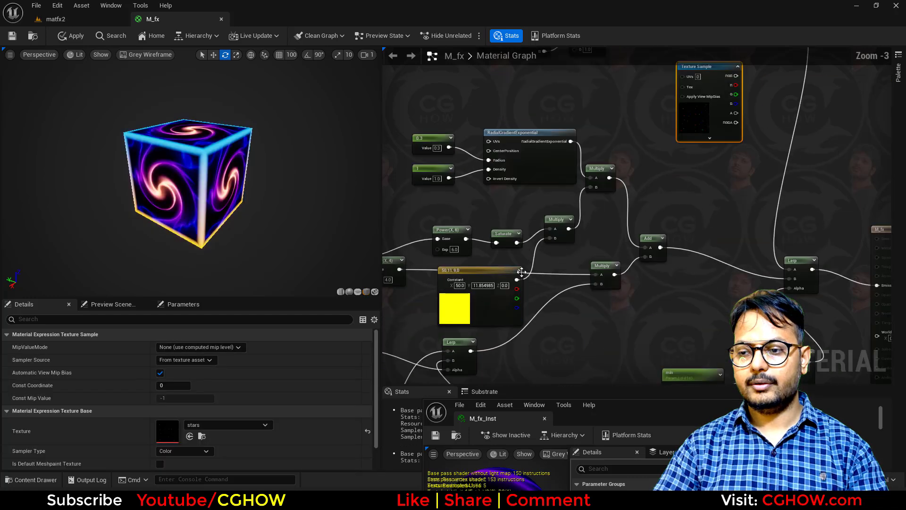
Step: Spread out the Saturate and orange Multiply nodes, and connect Saturate directly to the radial gradient Multiply's B input
right_drag(501, 245, 553, 248)
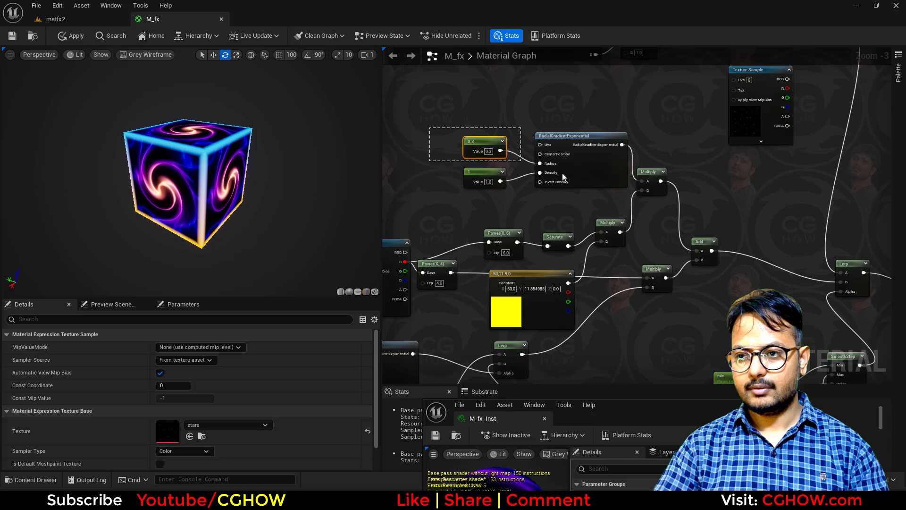
drag(563, 177, 563, 229)
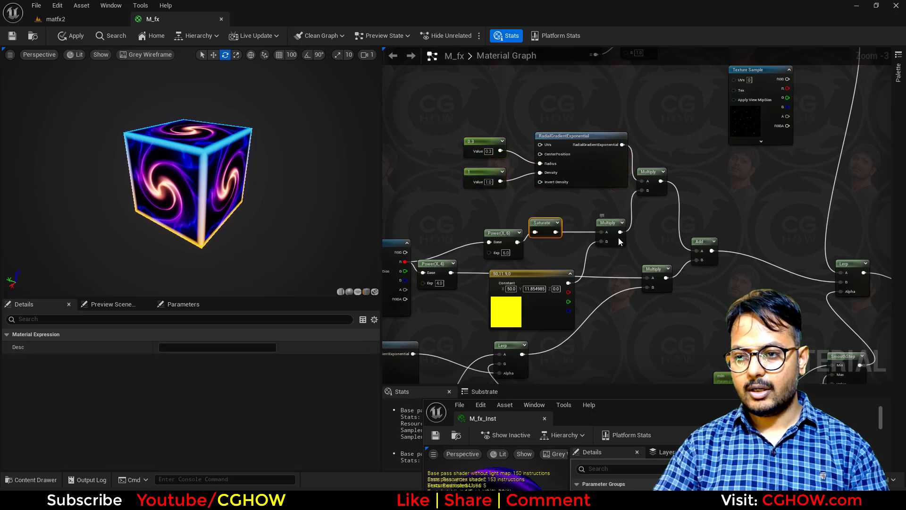
drag(619, 239, 645, 249)
drag(556, 232, 641, 190)
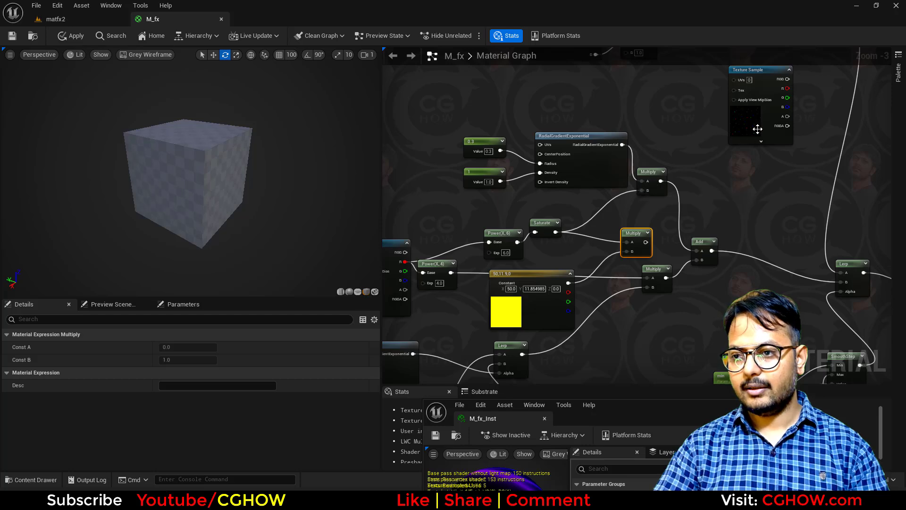
Step: Sum the stars texture's red channel and the radially masked Multiply with a new Add node, and preview it on the cube
right_drag(712, 152, 681, 209)
drag(721, 183, 642, 177)
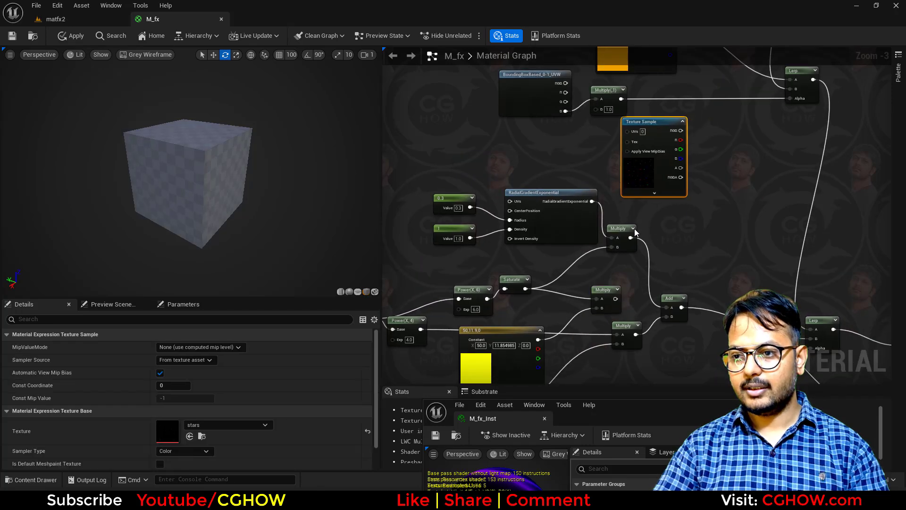
click(693, 198)
drag(630, 237, 698, 221)
drag(697, 209, 680, 140)
key(space)
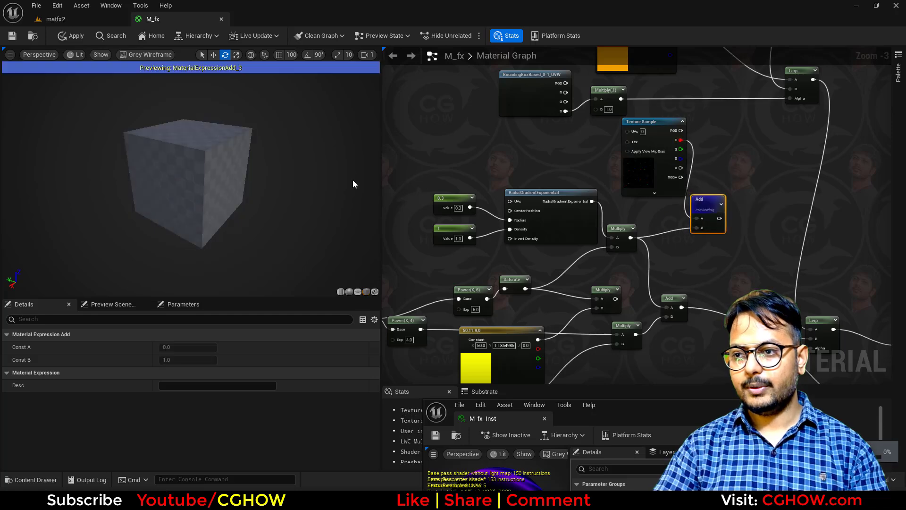
drag(215, 154, 214, 154)
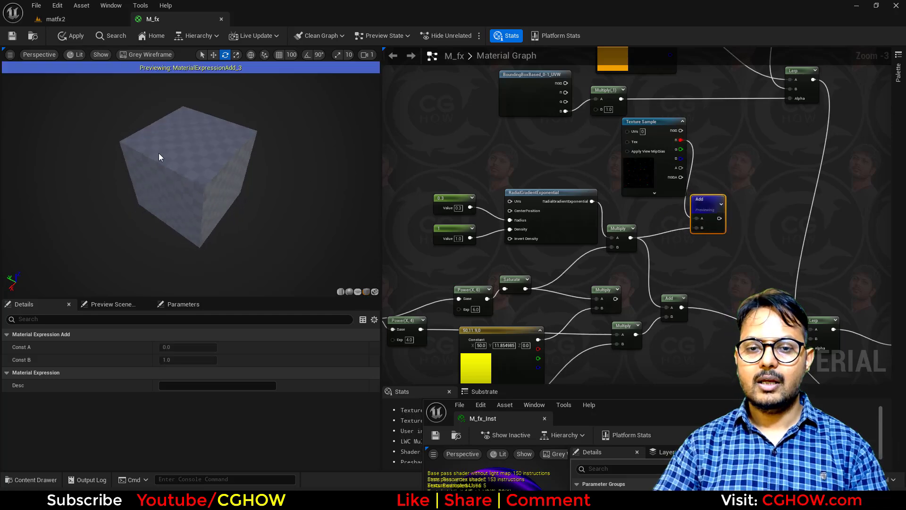
drag(266, 221, 266, 221)
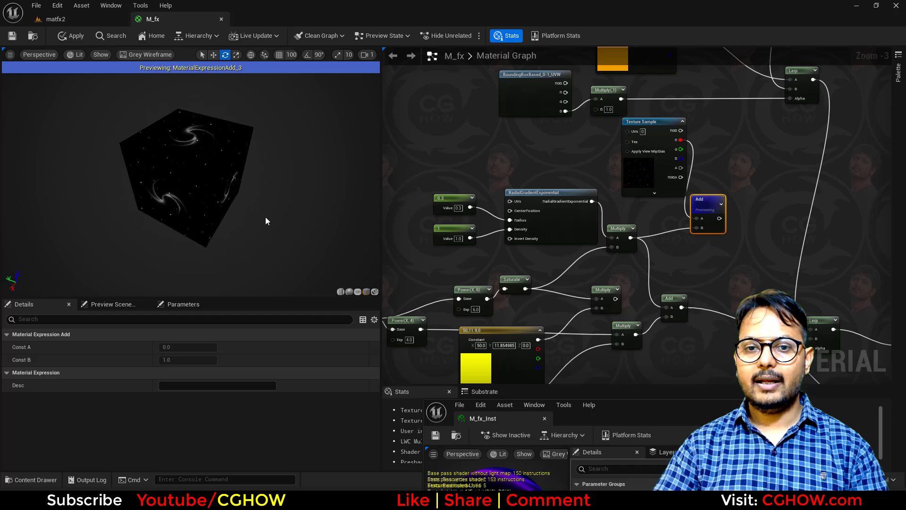
Step: Tint the stars-and-swirl Add with the orange constant's Multiply, preview it, and feed the result into the A input of the Add before the final Lerp
right_drag(623, 299, 622, 251)
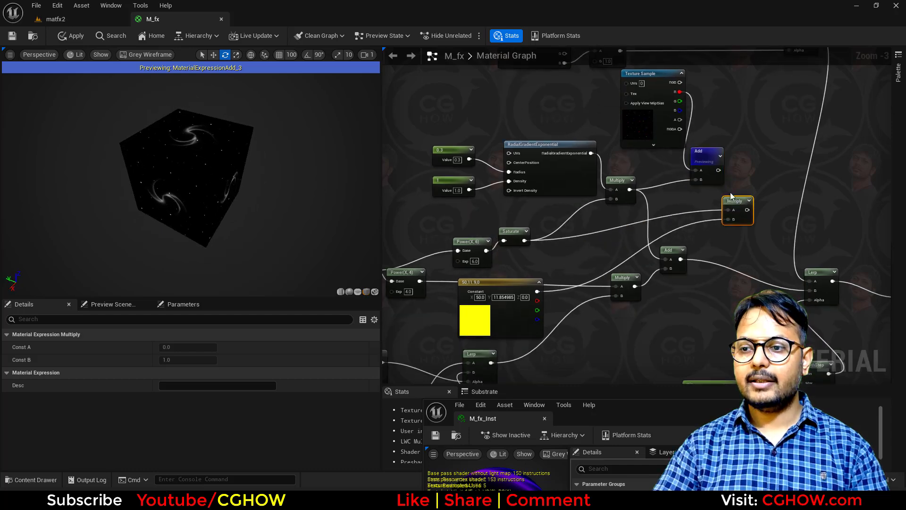
drag(718, 171, 733, 212)
key(space)
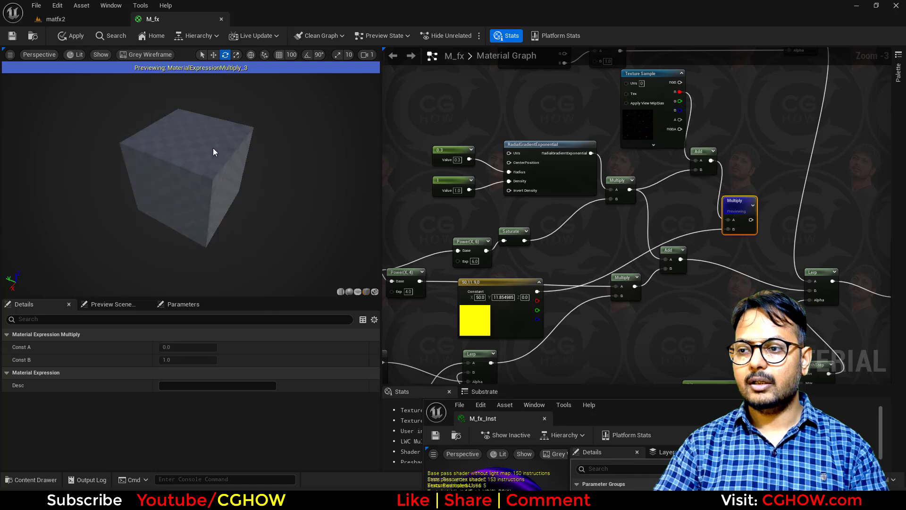
right_drag(190, 174, 191, 151)
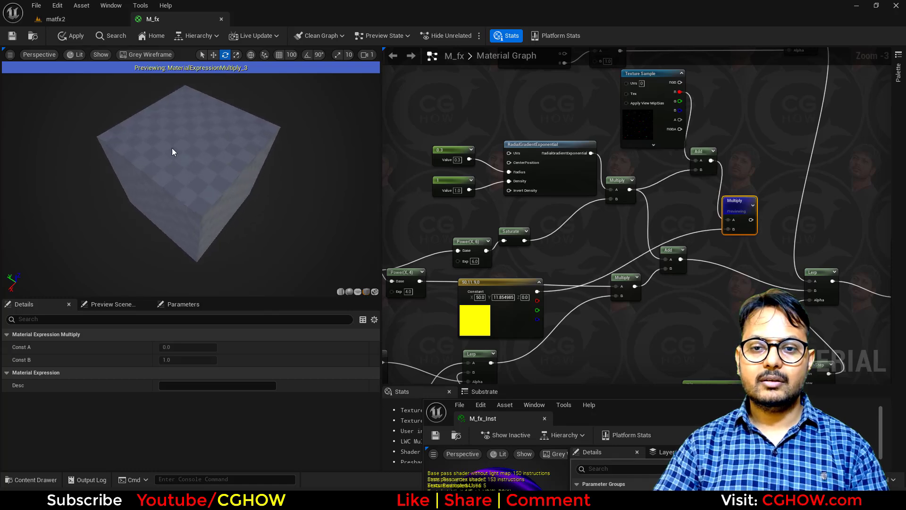
drag(171, 148, 236, 143)
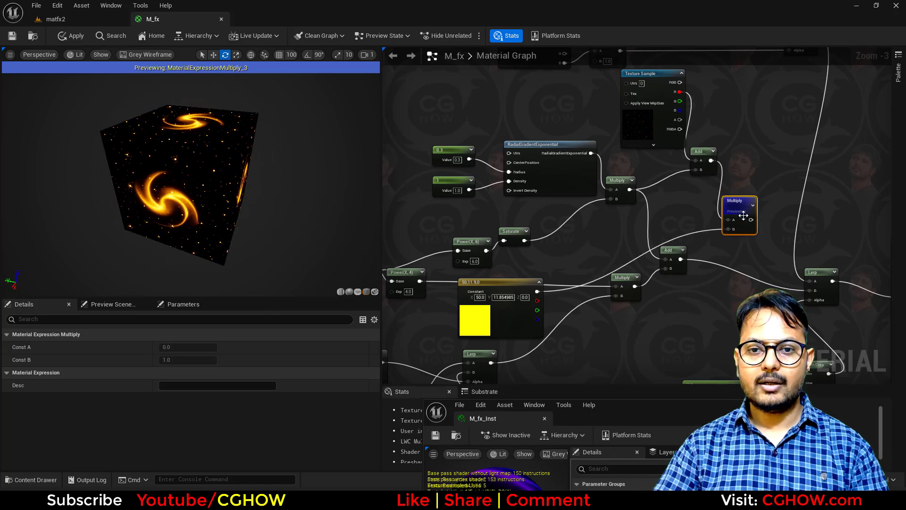
drag(751, 219, 665, 260)
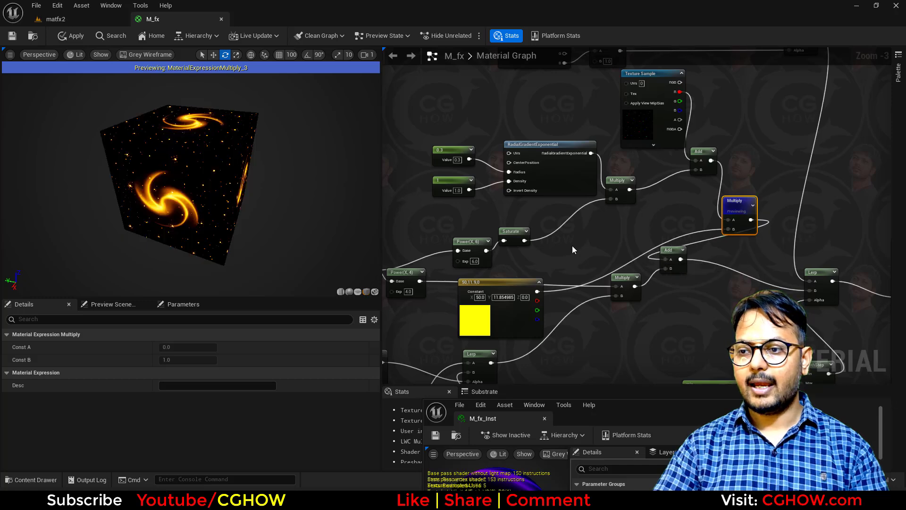
Step: Stop the Multiply preview and feed the stars Texture Sample's UVs with a Panner set to speed X 0.1 and Y 0.2
key(space)
right_drag(543, 279, 591, 383)
drag(701, 236, 675, 230)
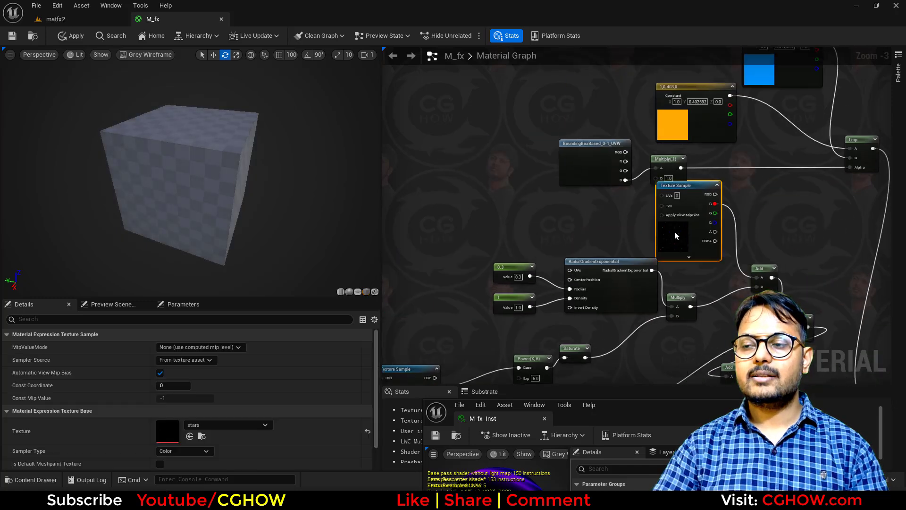
right_drag(613, 225, 611, 257)
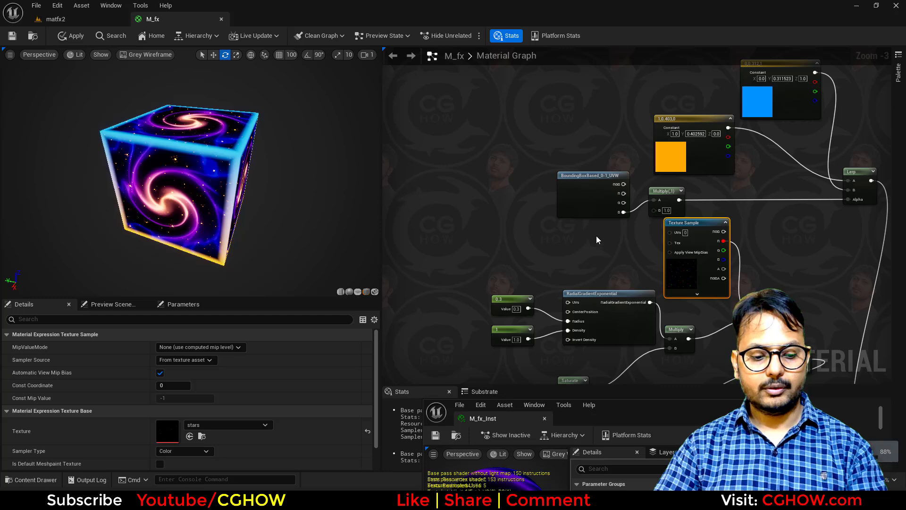
click(571, 221)
drag(653, 237, 669, 232)
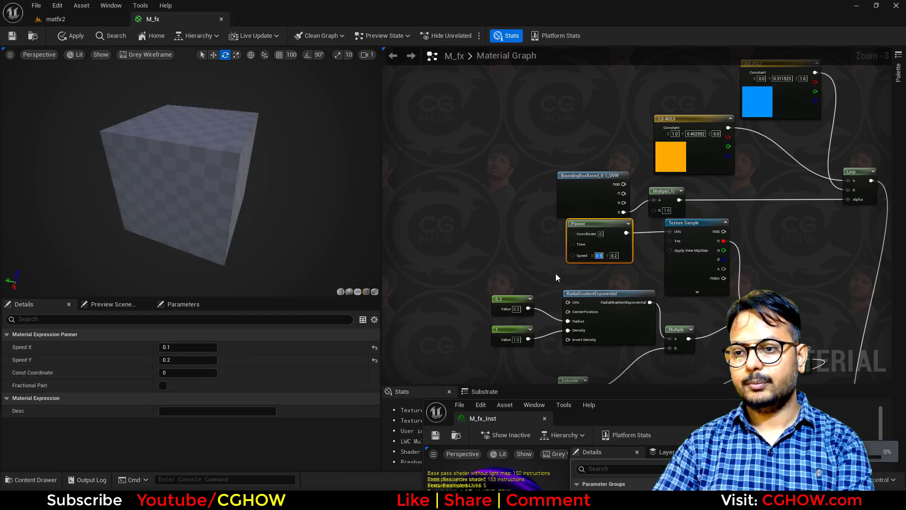
scroll(573, 241, down, 1)
scroll(634, 216, down, 1)
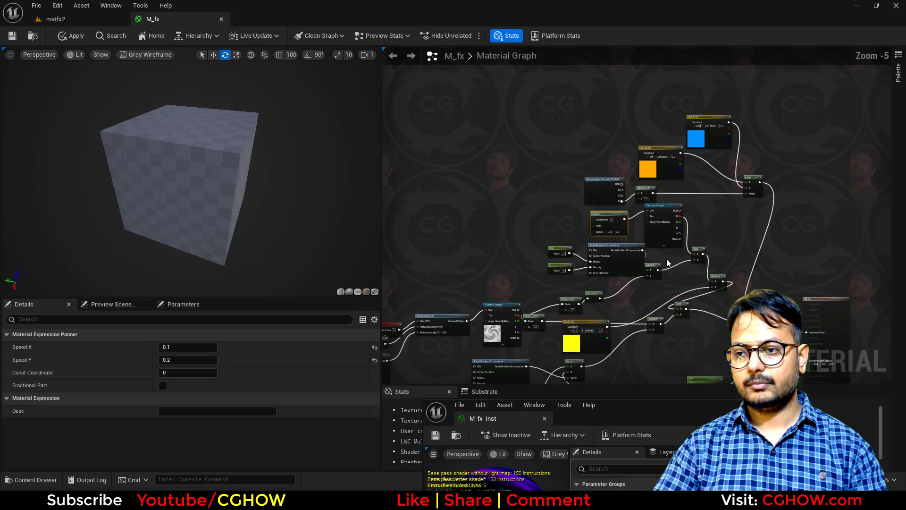
scroll(656, 253, down, 2)
Step: Examine the panning stars on the cube's faces from several angles and at close range
drag(299, 202, 377, 201)
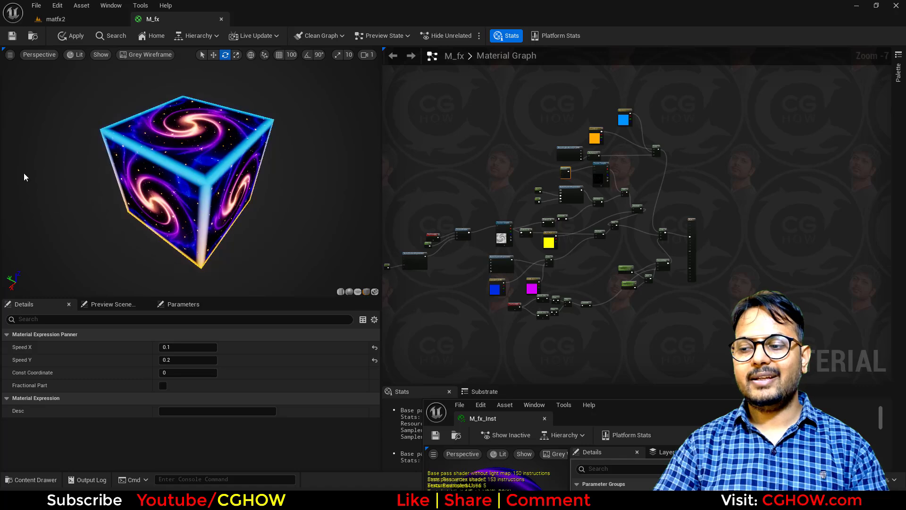
drag(317, 206, 378, 206)
scroll(223, 126, up, 5)
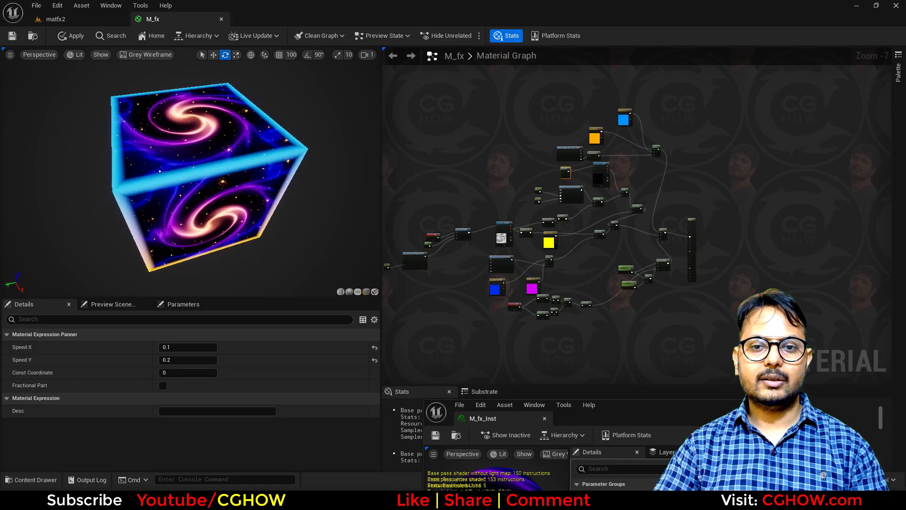
drag(204, 205, 204, 206)
scroll(574, 216, up, 3)
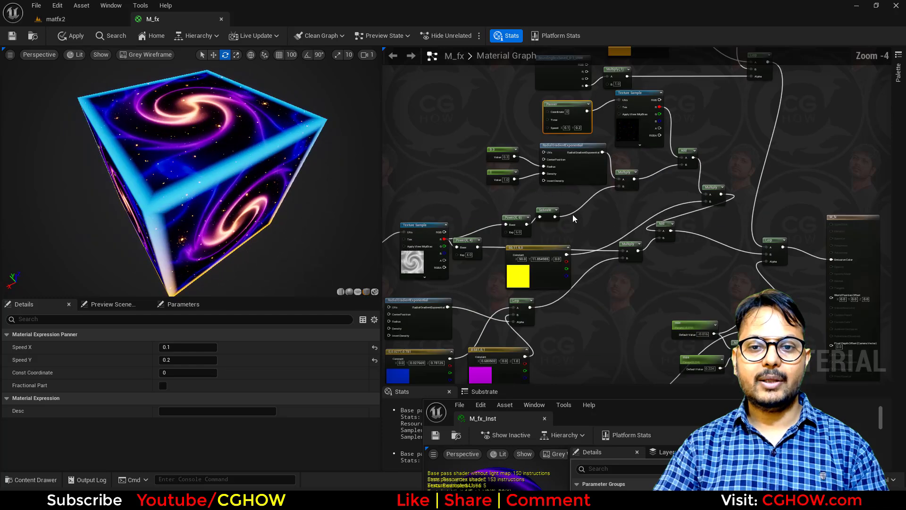
Step: Move the BoundingBoxBased_0-1_UVW node and its Multiply closer to the Lerp of the blue and orange edge colours
right_drag(547, 178, 584, 273)
drag(598, 91, 901, 97)
right_drag(593, 177, 788, 196)
Step: Add a NormalFromHeightmapChaos function node, open its graph and copy one of its Motion_4WayChaos nodes
right_click(516, 127)
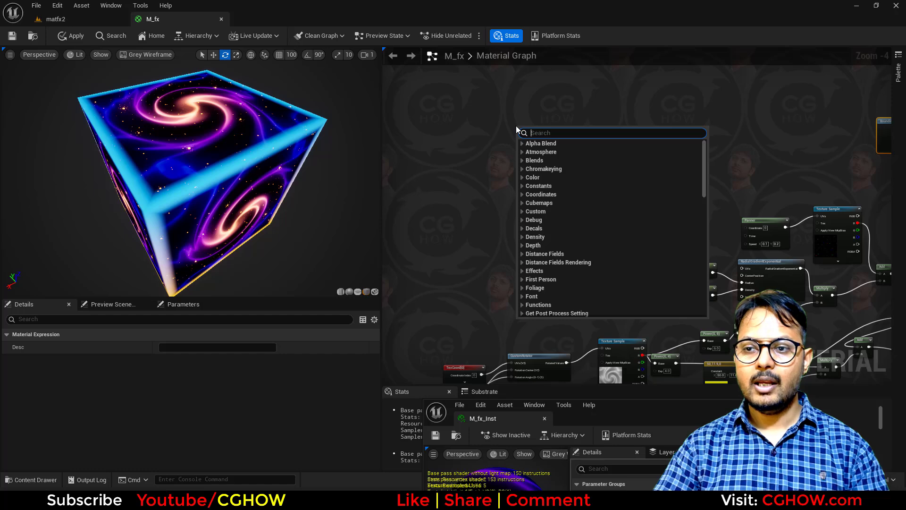
text(chaos)
key(Escape)
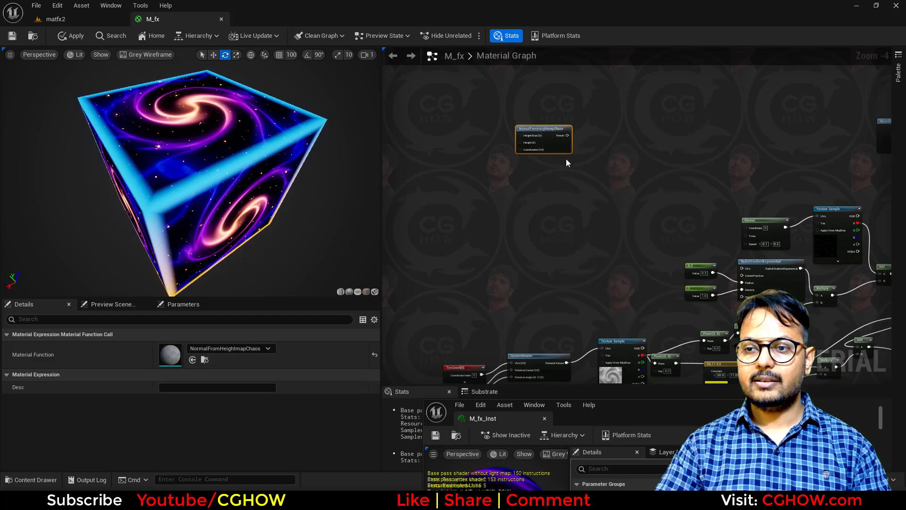
double_click(559, 145)
right_drag(503, 258, 704, 265)
scroll(703, 265, down, 6)
right_drag(496, 240, 597, 220)
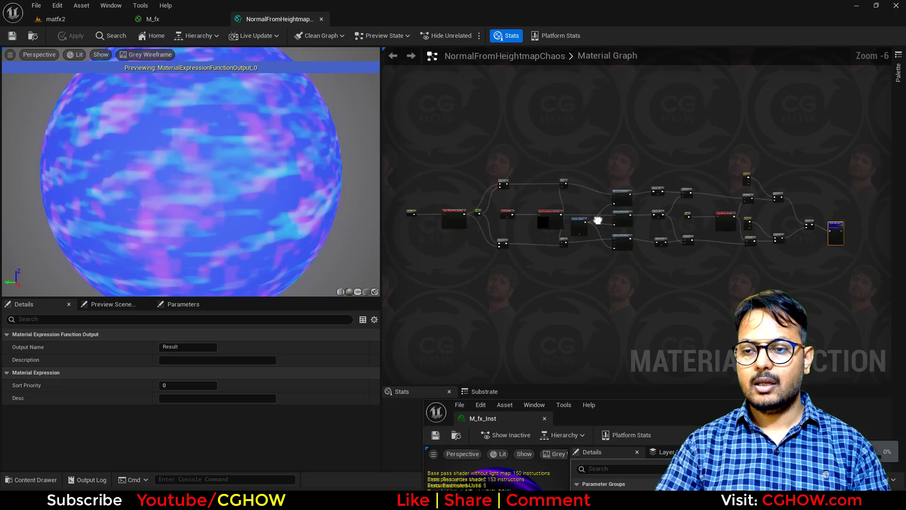
scroll(597, 220, up, 6)
click(618, 221)
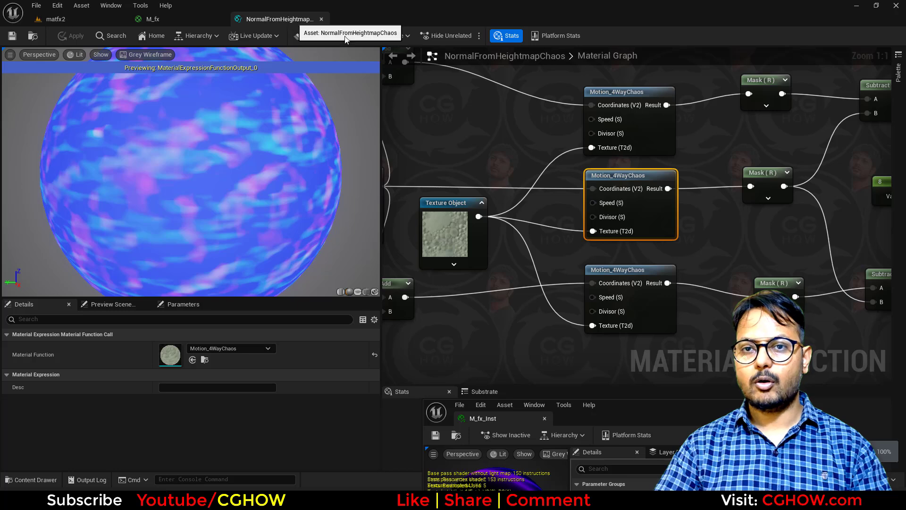
Step: Close the function graph and paste Motion_4WayChaos into the M_fx graph in place of the NormalFromHeightmapChaos node
click(322, 19)
key(ctrl+z)
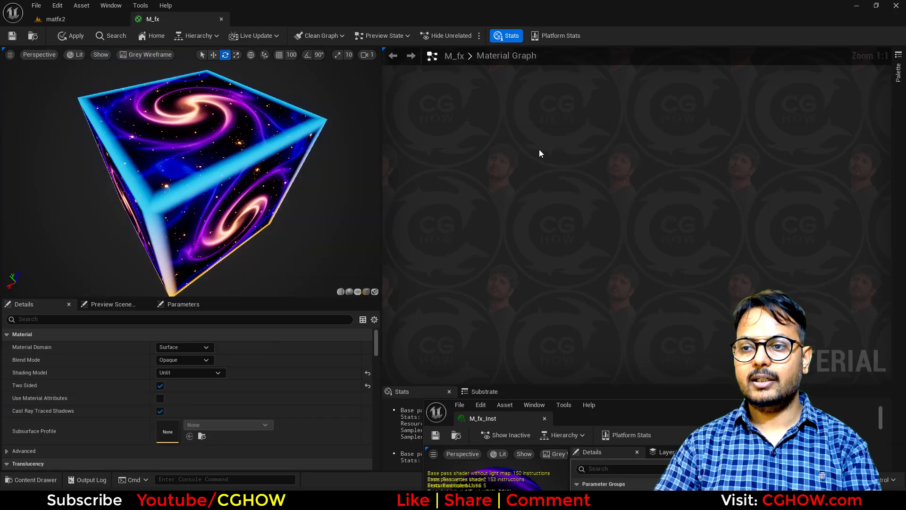
scroll(609, 201, down, 4)
right_drag(645, 233, 651, 245)
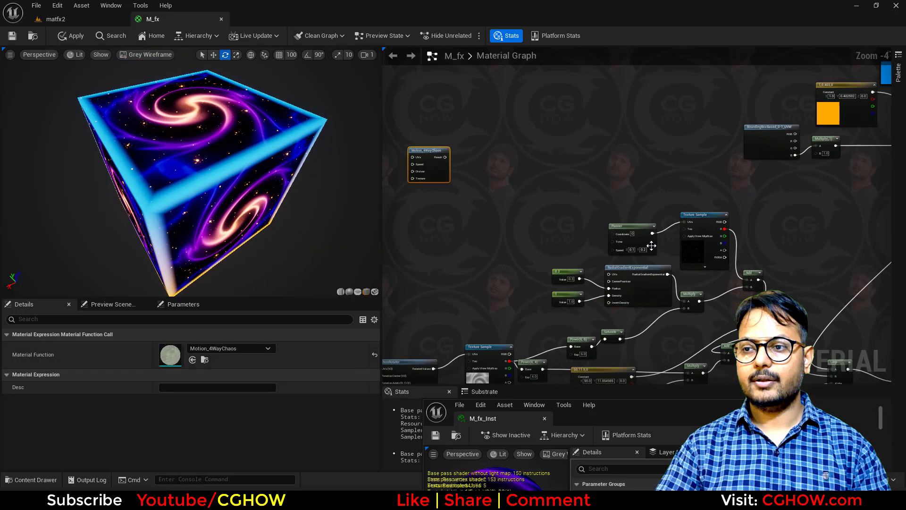
Step: Duplicate the stars Texture Sample, convert the copy to a Texture Object and connect it to Motion_4WayChaos's Texture input
click(686, 246)
right_drag(600, 222, 729, 228)
key(ctrl+v)
scroll(466, 188, up, 4)
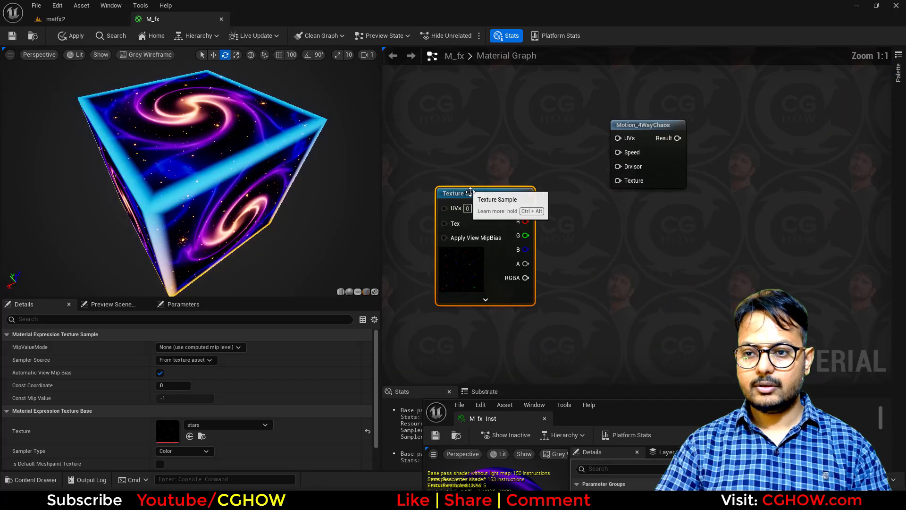
right_click(473, 199)
click(542, 238)
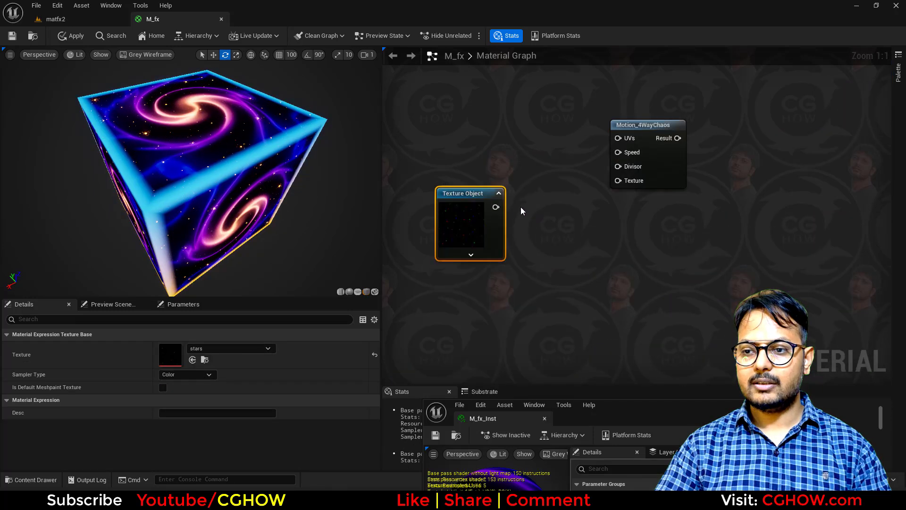
drag(507, 209, 626, 145)
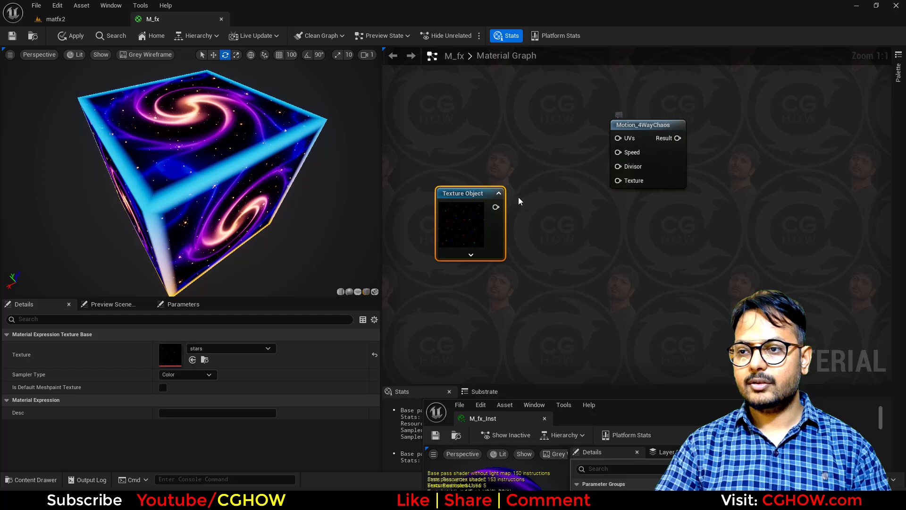
drag(627, 180, 627, 180)
right_drag(538, 142, 532, 193)
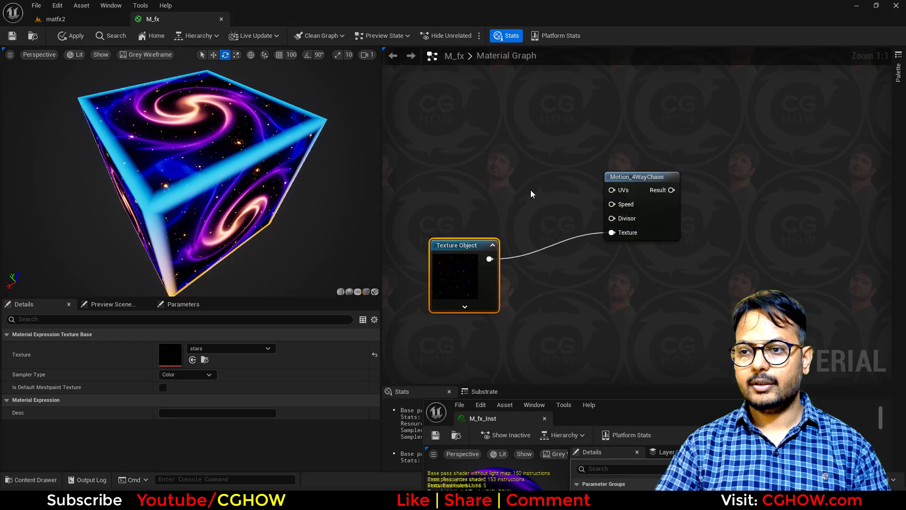
Step: Add a TexCoord node and connect it to the UVs input of Motion_4WayChaos
click(495, 178)
drag(545, 179, 613, 191)
scroll(591, 199, down, 2)
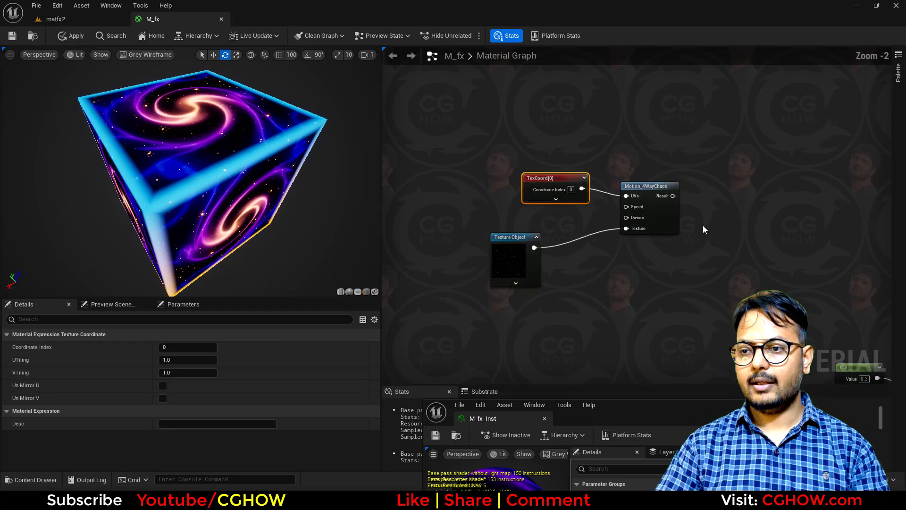
Step: Mask the Motion_4WayChaos result to the R channel only with a Component Mask, and preview it on the cube
click(591, 199)
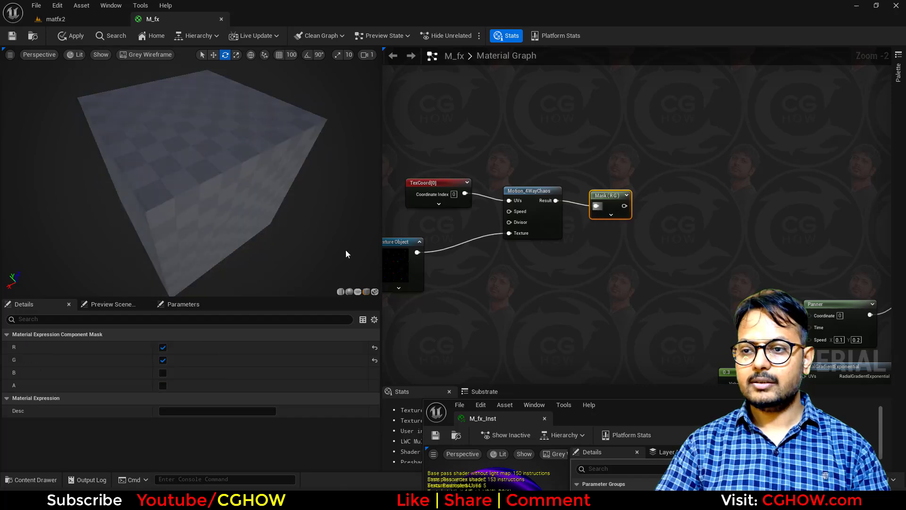
click(163, 360)
right_drag(650, 223, 584, 206)
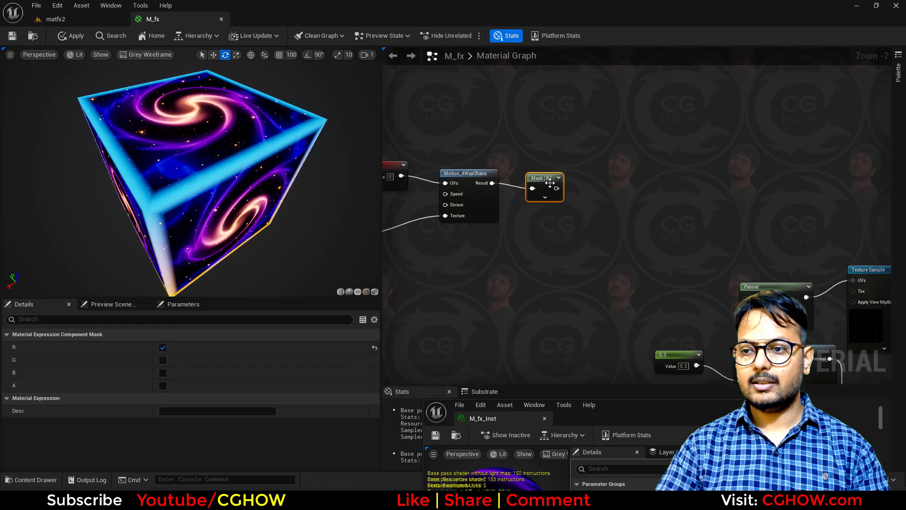
key(space)
right_drag(510, 242, 607, 251)
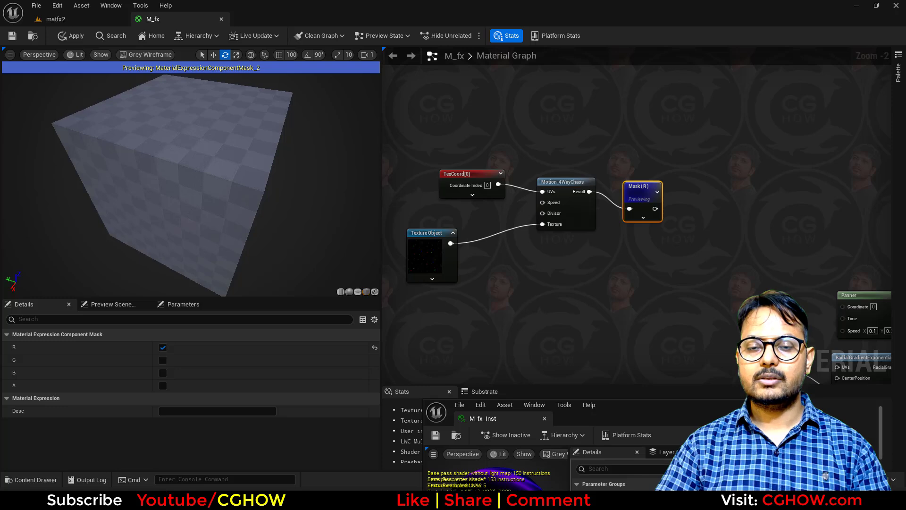
drag(193, 192, 134, 107)
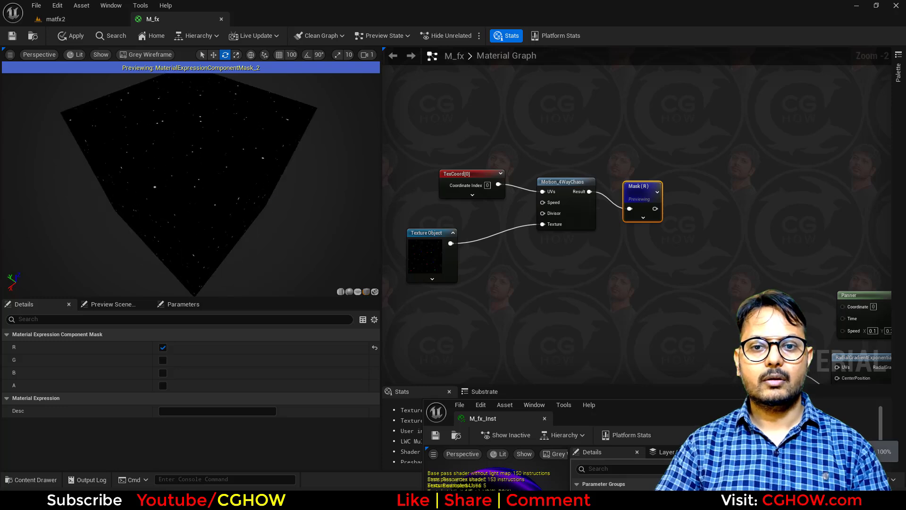
drag(223, 192, 255, 193)
scroll(684, 239, down, 2)
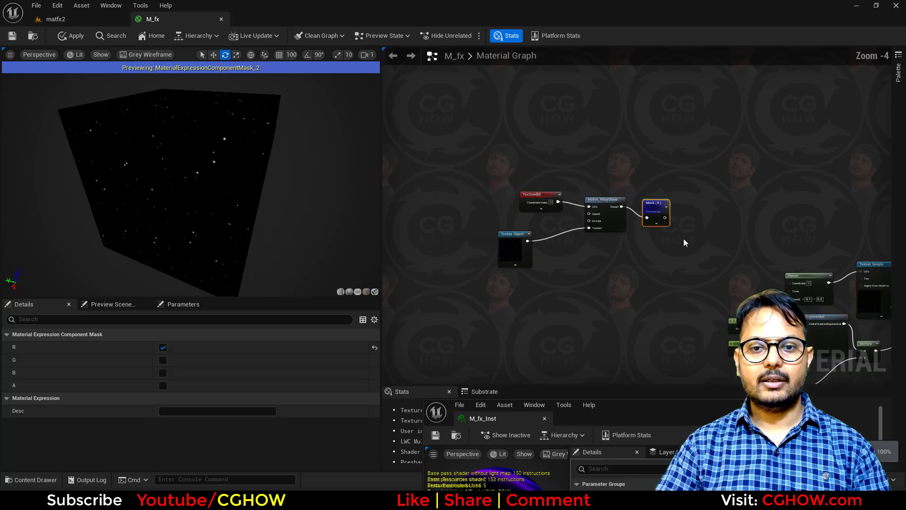
Step: Connect the R mask to the A input of the stars-and-swirl Add, and delete the old Panner and stars Texture Sample
right_drag(686, 243, 447, 186)
scroll(411, 182, down, 1)
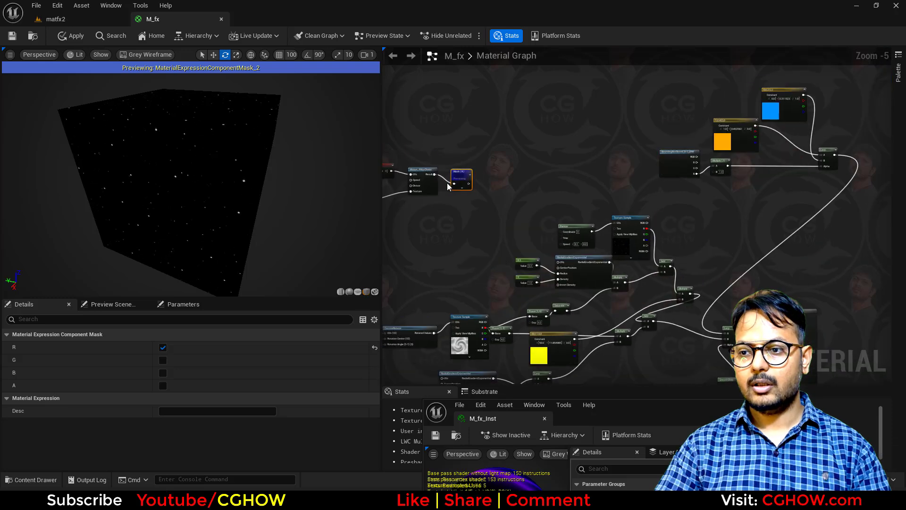
drag(469, 183, 661, 267)
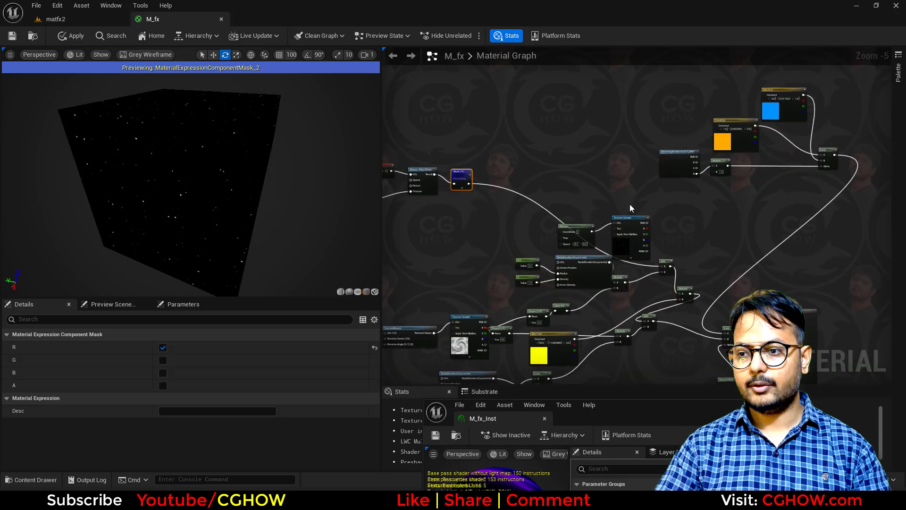
drag(632, 208, 581, 234)
key(Delete)
Step: Stop previewing the R mask, apply the material and inspect the chaotic star motion on the cube
right_drag(485, 202, 586, 225)
click(567, 197)
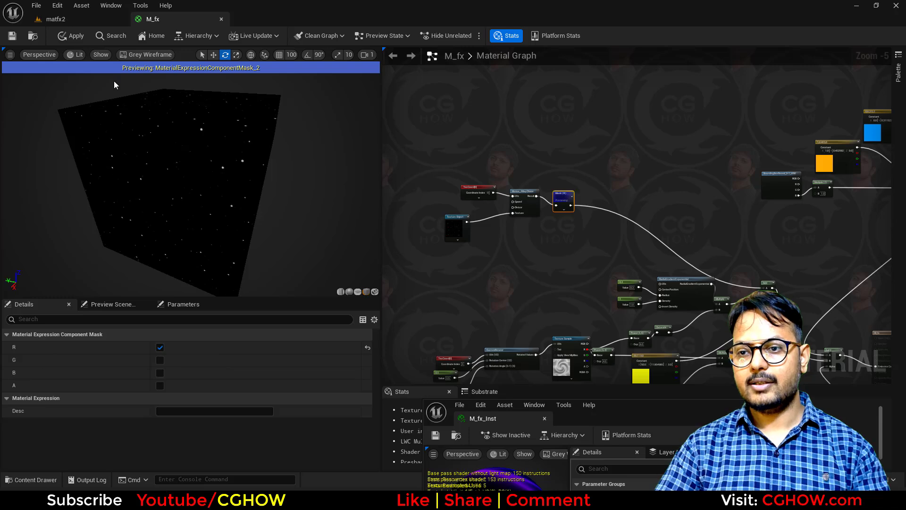
key(space)
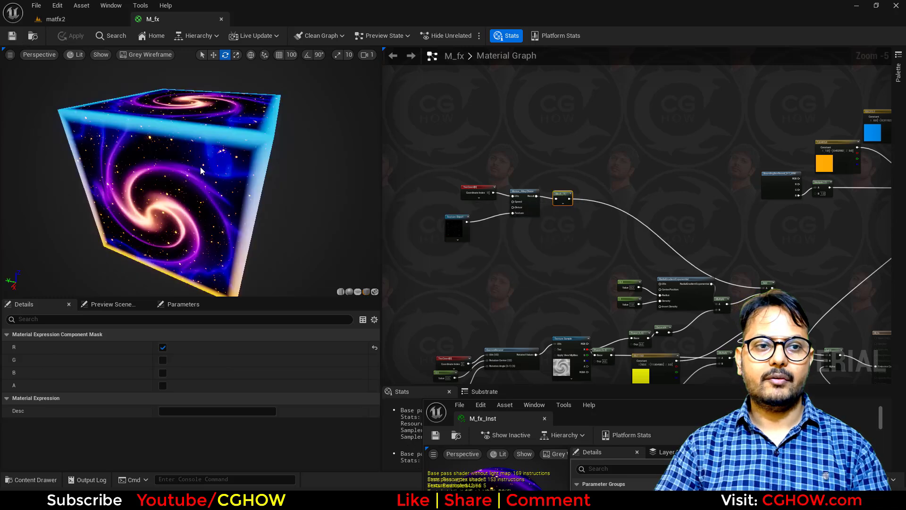
drag(255, 148, 198, 177)
drag(208, 236, 252, 149)
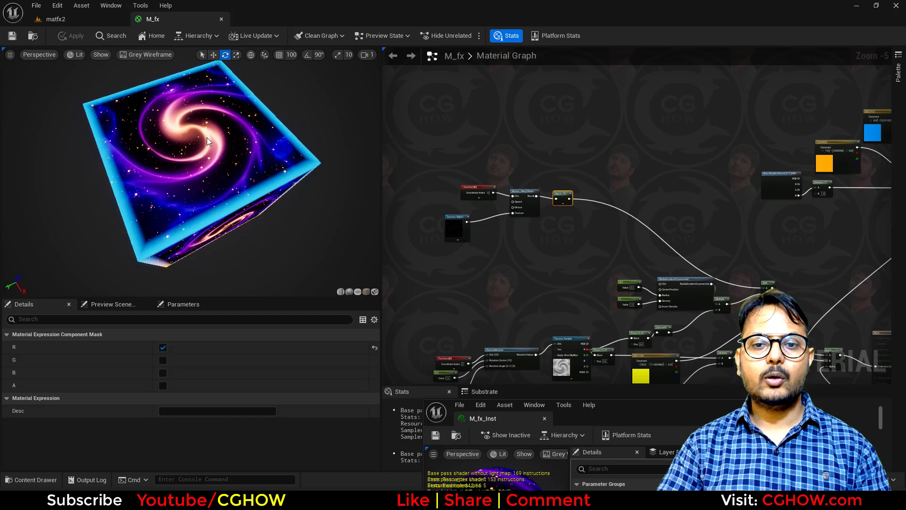
Step: Duplicate the RadialGradientExponential node and place the copy in the free space below the stars' R mask
scroll(457, 225, down, 1)
right_drag(651, 283, 542, 226)
scroll(528, 223, up, 1)
scroll(506, 217, up, 4)
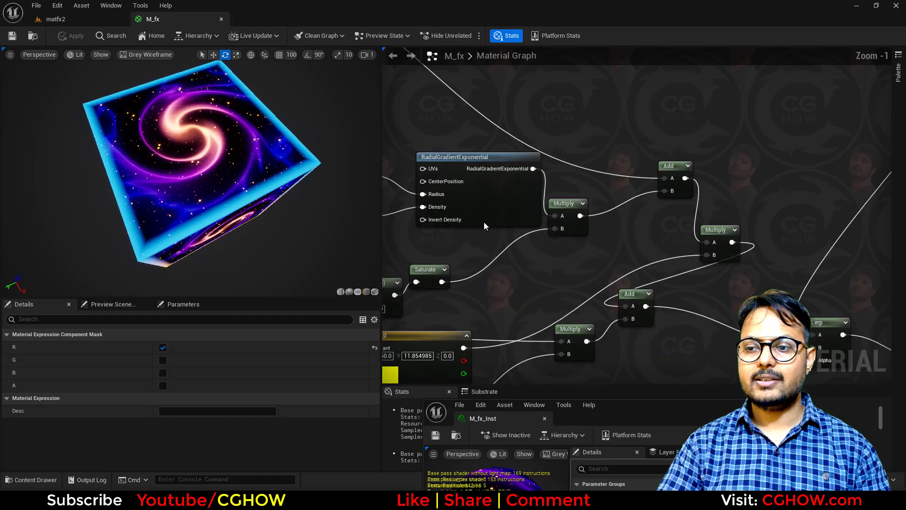
right_drag(485, 227, 647, 354)
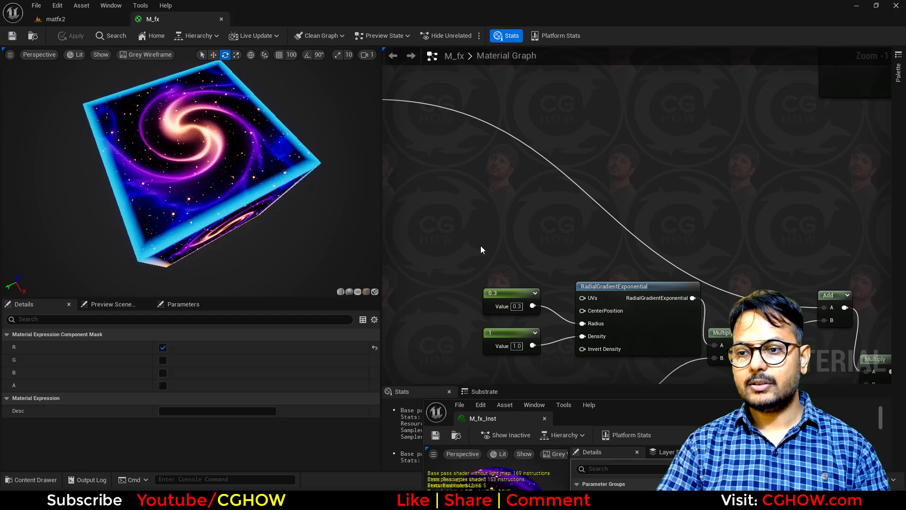
drag(482, 249, 616, 333)
right_drag(527, 282, 617, 298)
click(656, 322)
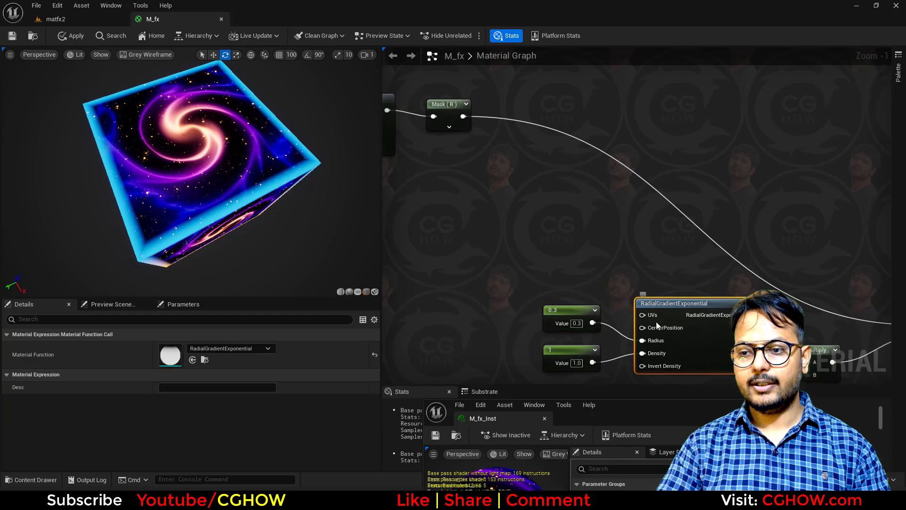
key(ctrl+d)
drag(559, 254, 494, 246)
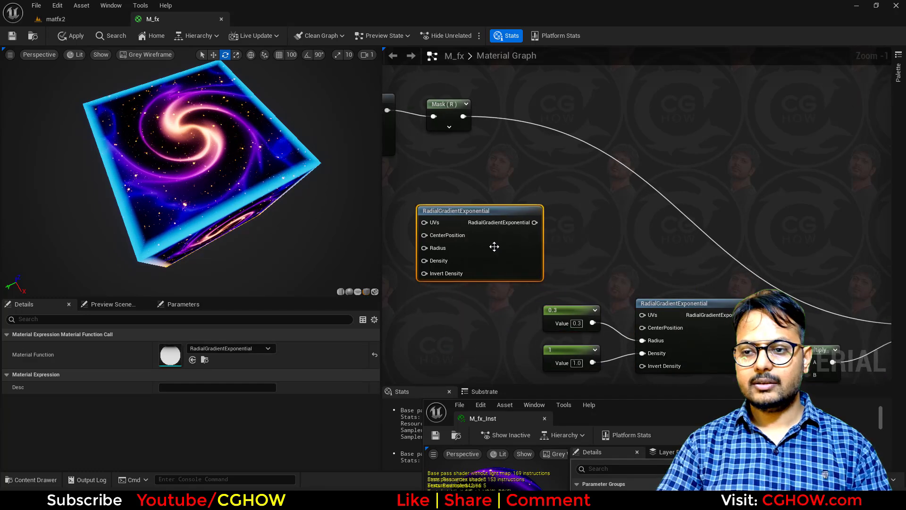
Step: Invert the duplicated radial gradient with a OneMinus (1-x) node and preview it on the cube
key(o)
click(550, 203)
drag(534, 223, 557, 217)
key(space)
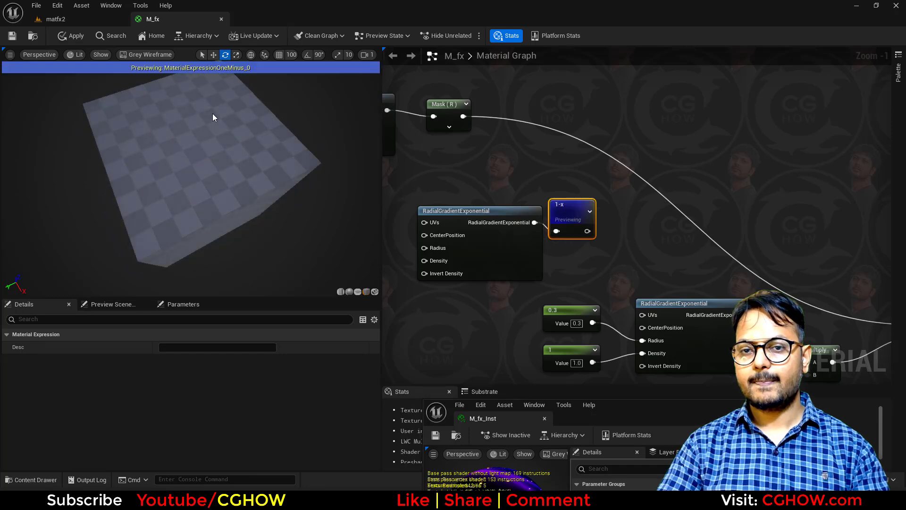
drag(524, 249, 478, 263)
Step: Multiply the stars' R mask by the inverted gradient, feed the result into the Add's A input and preview the Multiply
right_drag(585, 209, 562, 230)
key(m)
click(579, 217)
drag(564, 252, 440, 137)
right_drag(655, 263, 523, 223)
drag(479, 194, 741, 306)
right_drag(522, 277, 623, 293)
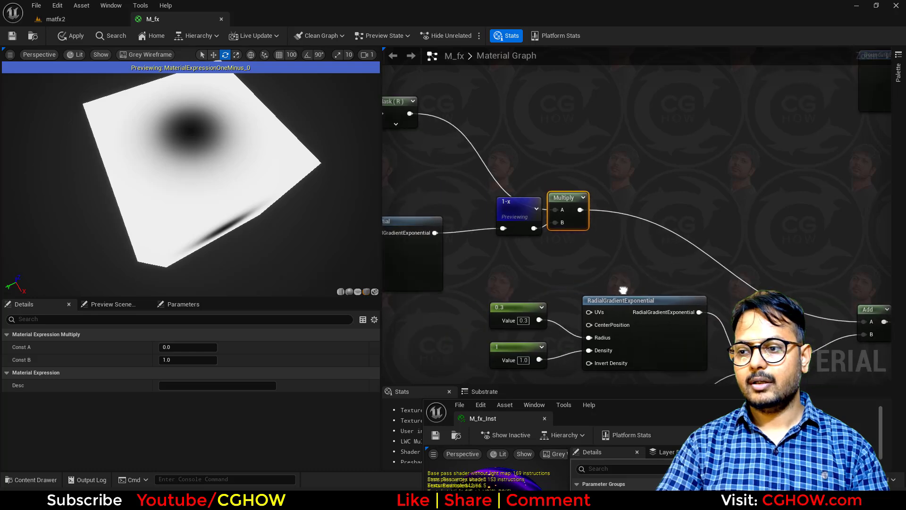
click(573, 199)
key(space)
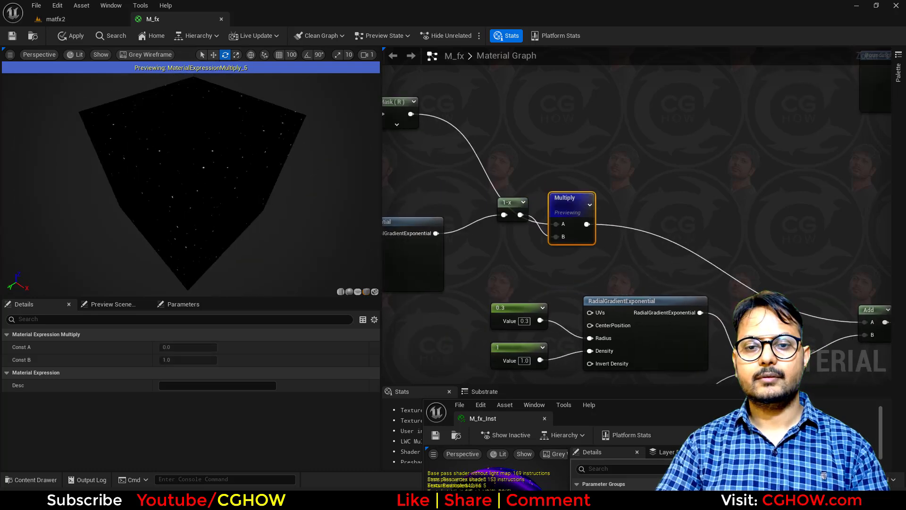
Step: Insert a Power node with exponent 3 between the OneMinus node and the stars Multiply's B input, and save the material
drag(574, 199, 621, 170)
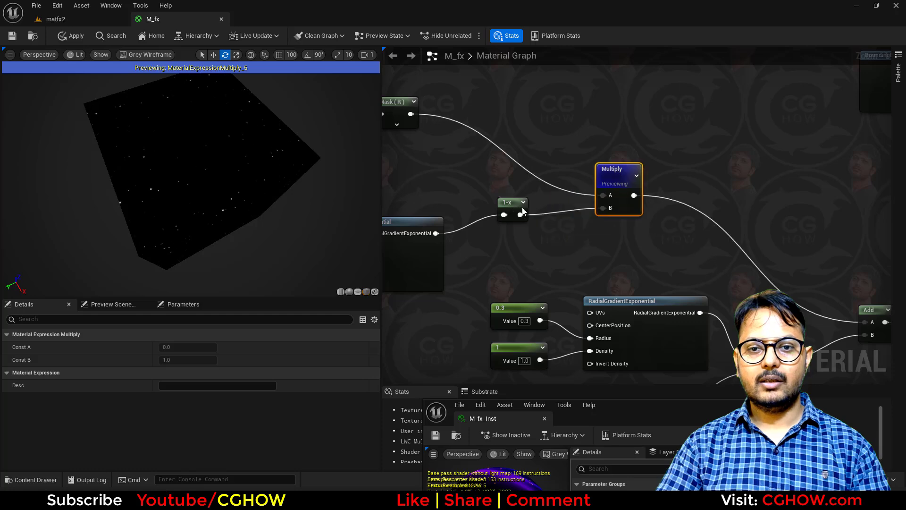
click(522, 215)
mouse_move(522, 215)
mouse_down()
mouse_move(499, 221)
mouse_move(520, 227)
mouse_up()
key(e)
click(513, 209)
click(542, 240)
text(3)
key(Return)
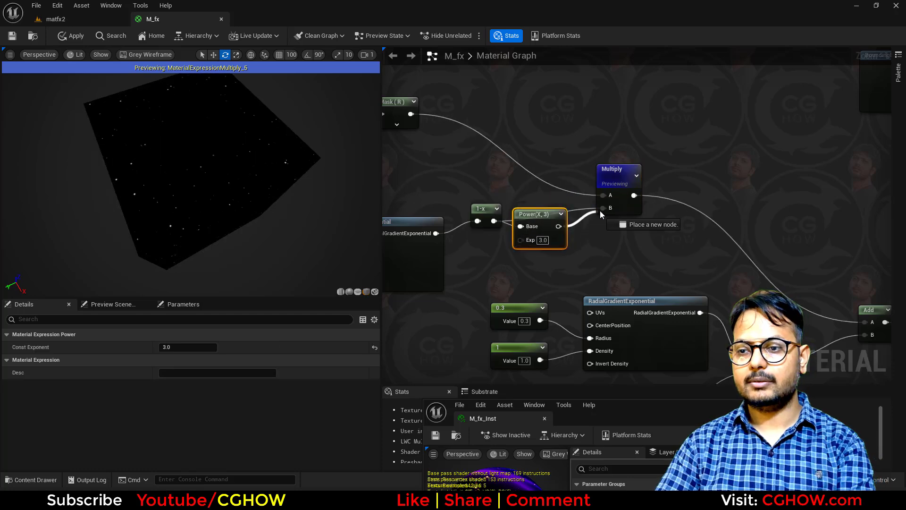
click(12, 36)
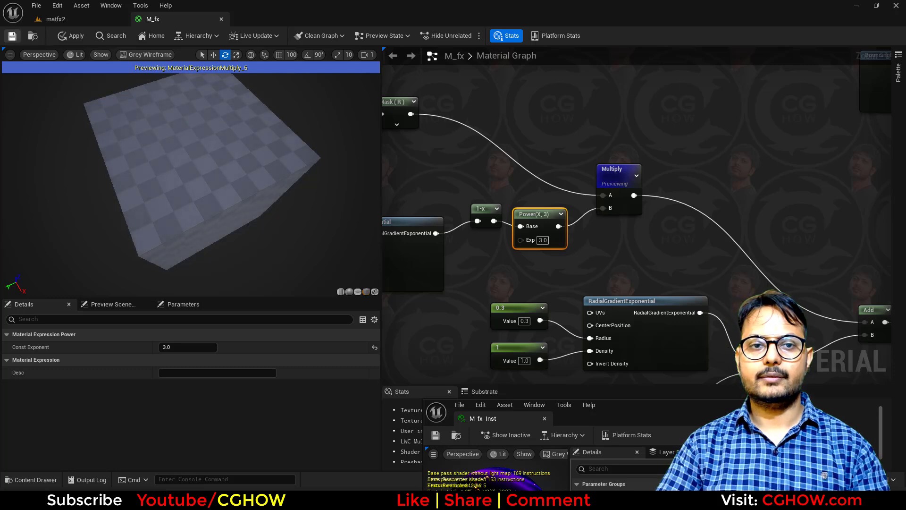
drag(239, 214, 225, 182)
scroll(630, 239, down, 1)
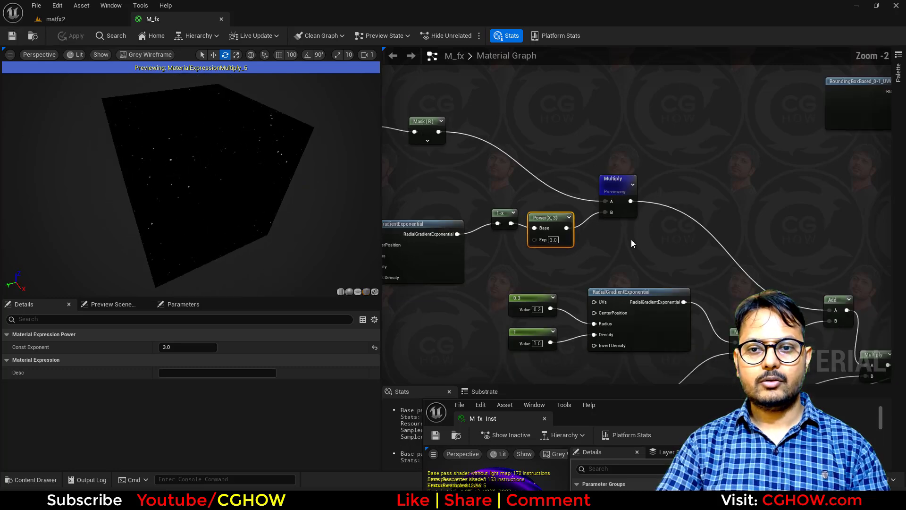
Step: Stop previewing the stars Multiply and inspect the full galaxy material on several faces of the cube
click(613, 179)
key(space)
drag(37, 95, 90, 101)
scroll(122, 194, down, 3)
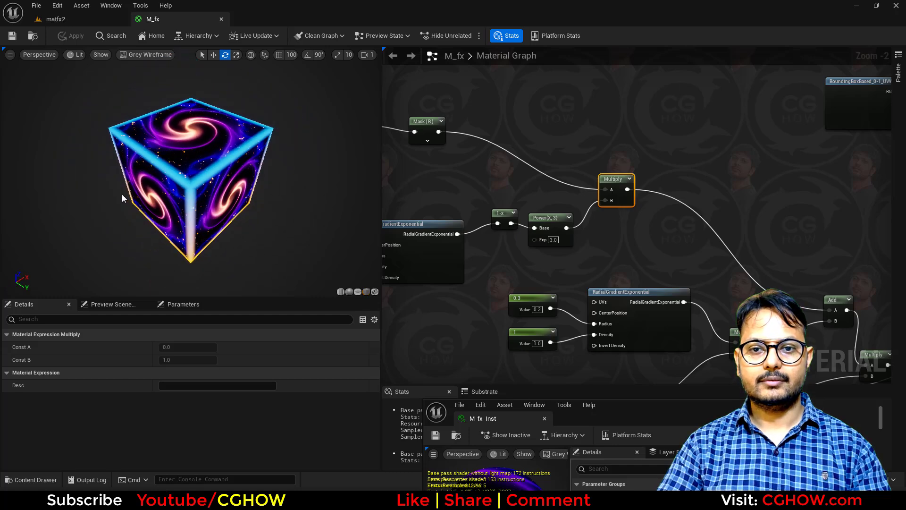
drag(122, 194, 127, 118)
drag(165, 186, 207, 179)
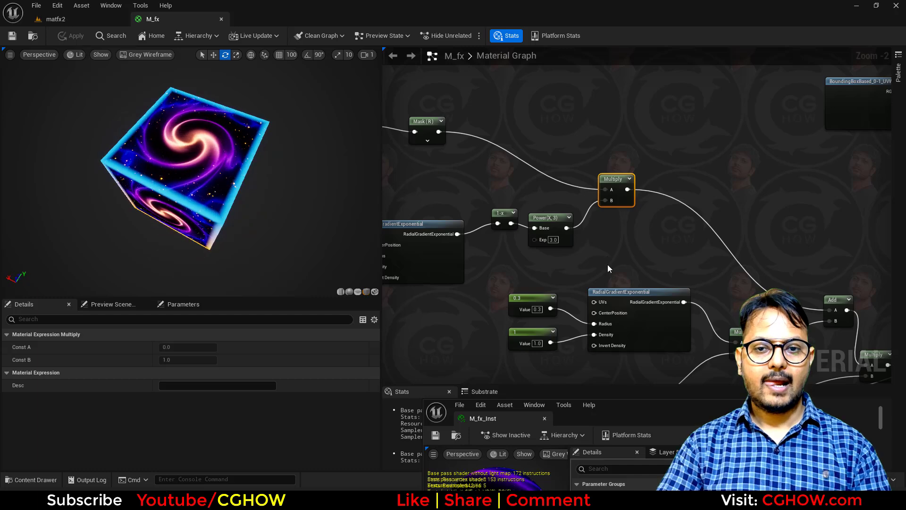
Step: Set UTiling and VTiling to 2 on the TexCoord feeding the CustomRotator and check the swirl on the cube
scroll(608, 264, down, 2)
right_drag(549, 307, 690, 208)
right_drag(442, 305, 455, 263)
scroll(499, 262, up, 3)
drag(488, 232, 460, 206)
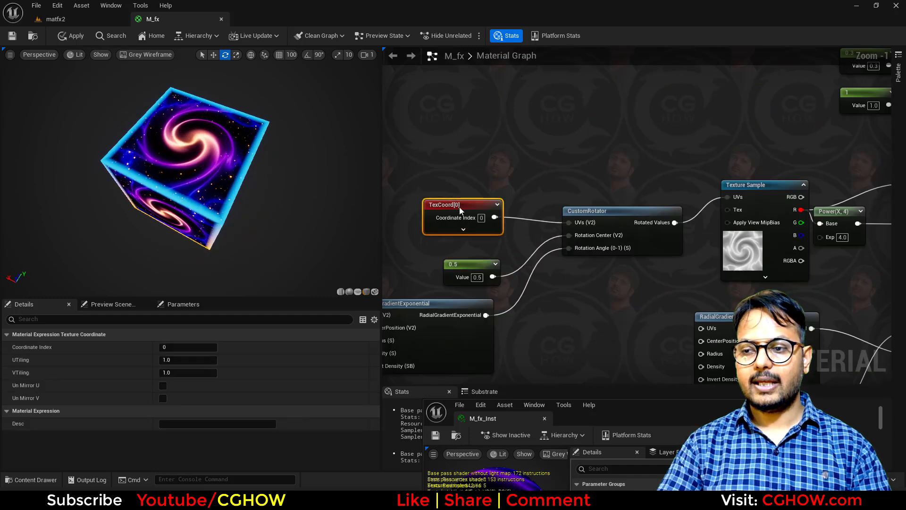
click(176, 361)
text(5)
click(176, 371)
text(2)
key(Return)
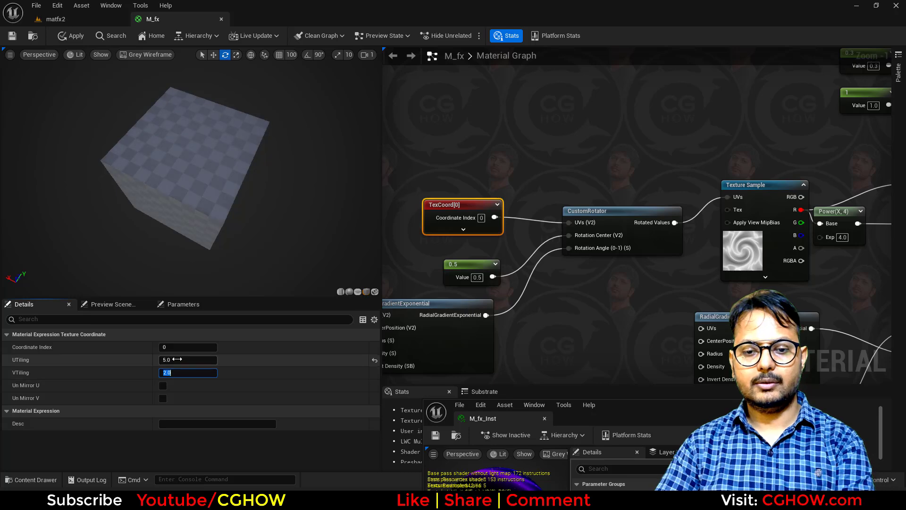
drag(199, 250, 358, 117)
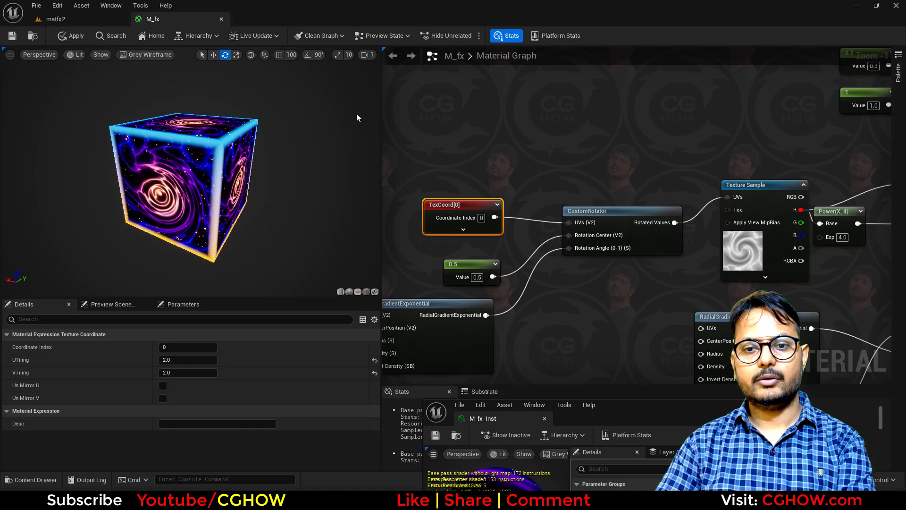
Step: Reset UTiling and VTiling of the CustomRotator's TexCoord to 1
click(195, 358)
text(1)
click(186, 371)
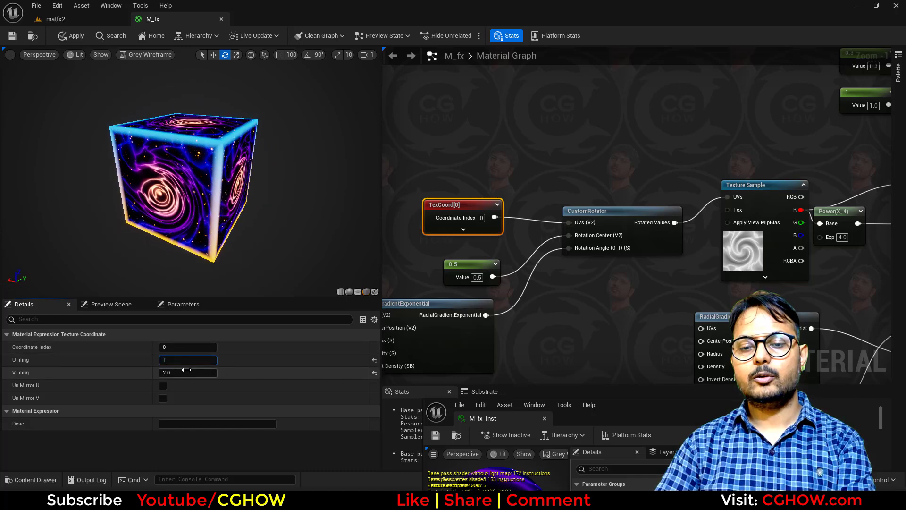
text(1)
key(Return)
Step: Insert a Multiply node with B set to 2 between the CustomRotator's output and the swirl Texture Sample's UVs
drag(463, 164, 605, 314)
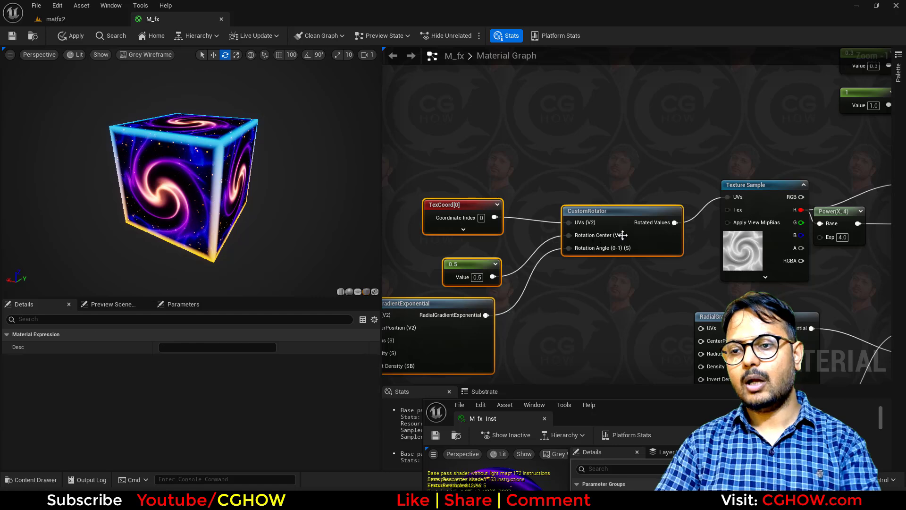
click(653, 194)
drag(608, 213, 581, 213)
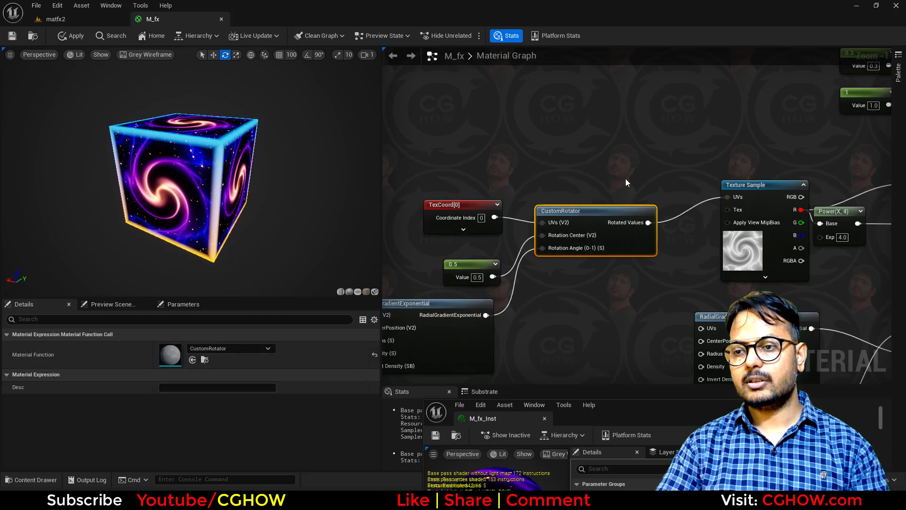
click(653, 151)
click(653, 149)
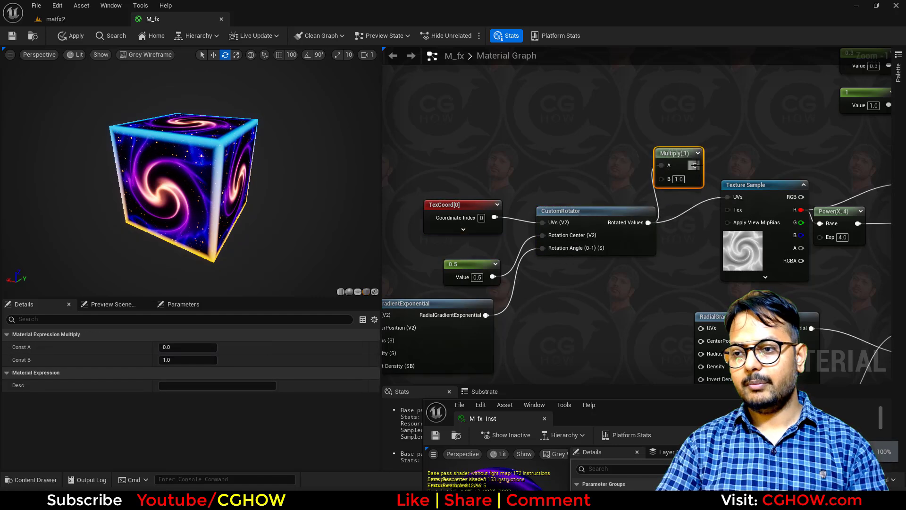
drag(733, 207, 728, 197)
text(2)
key(Return)
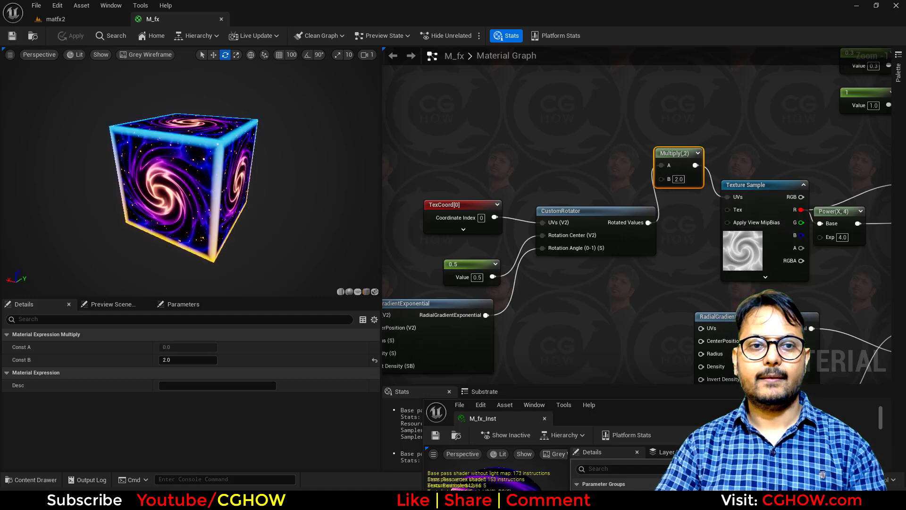
drag(178, 177, 179, 187)
Step: Move the rotation-angle RadialGradientExponential and its density constant further below the 0.5 constant, and inspect the cube
right_drag(433, 318, 532, 279)
scroll(593, 245, down, 1)
drag(451, 259, 513, 345)
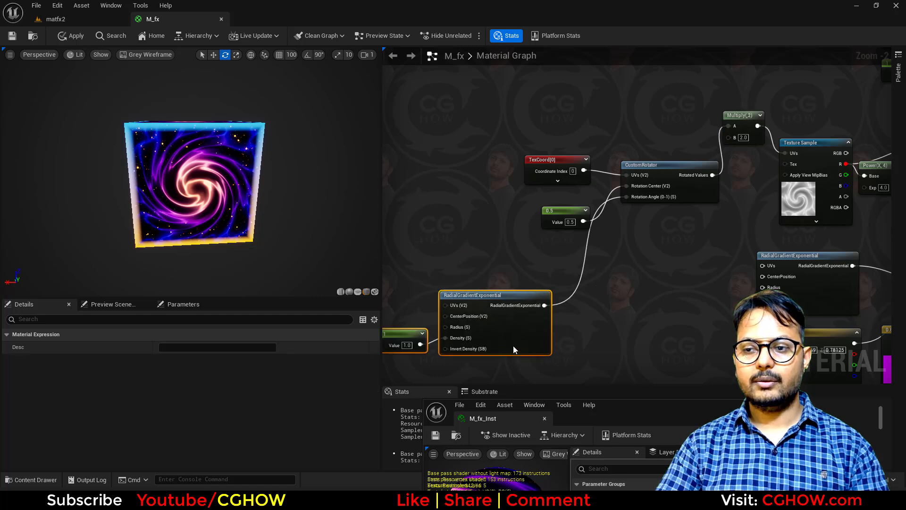
drag(195, 182, 194, 236)
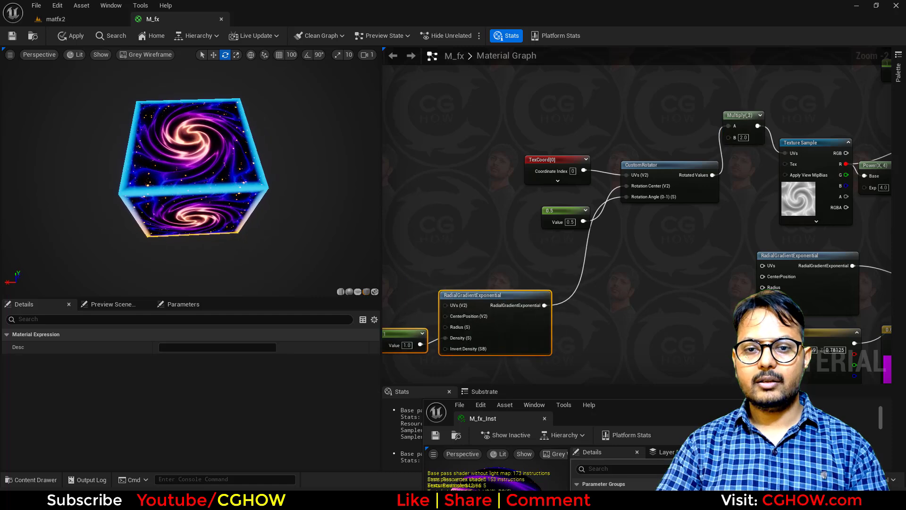
drag(297, 147, 243, 133)
Step: Add a Constant of 0.2 and connect it to the Speed input of the stars' Motion_4WayChaos node
right_drag(552, 224, 383, 364)
right_drag(668, 172, 634, 334)
right_drag(492, 222, 650, 213)
scroll(548, 177, up, 2)
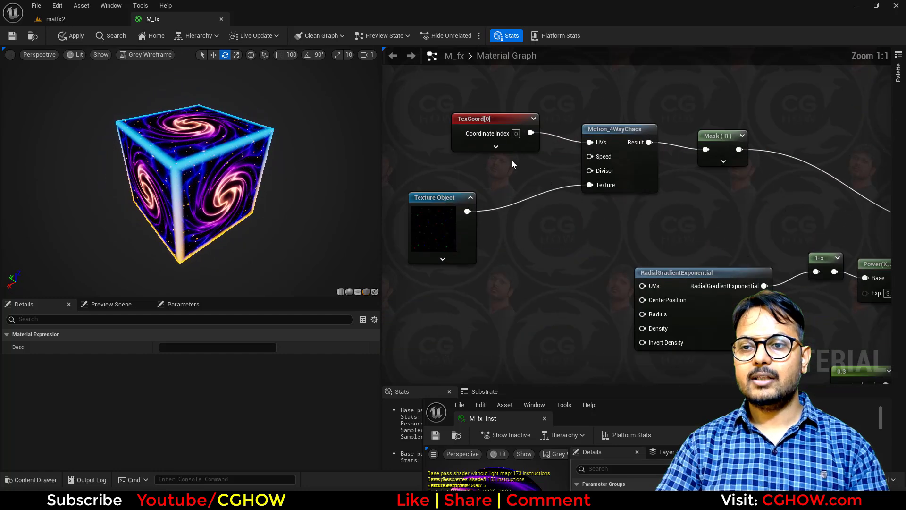
key(1)
click(511, 160)
drag(560, 181, 590, 156)
click(550, 182)
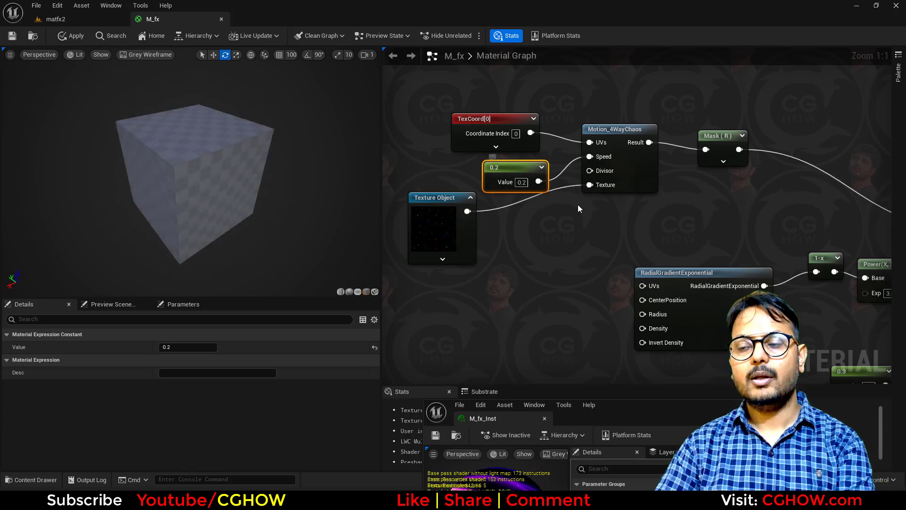
Step: Add a Texture Sample in the free space before the rotation-angle RadialGradientExponential and assign it the noise_blur texture
scroll(578, 205, down, 4)
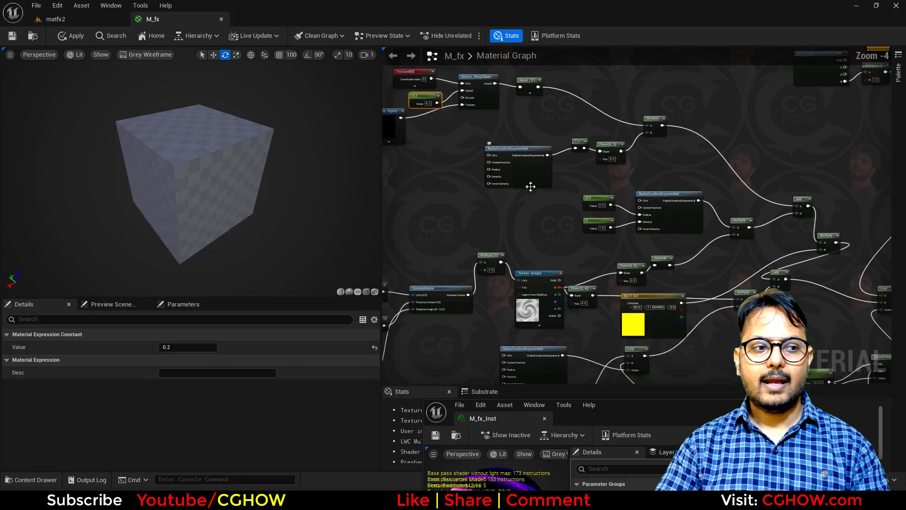
right_drag(577, 204, 536, 158)
scroll(536, 158, down, 2)
right_drag(595, 293, 562, 286)
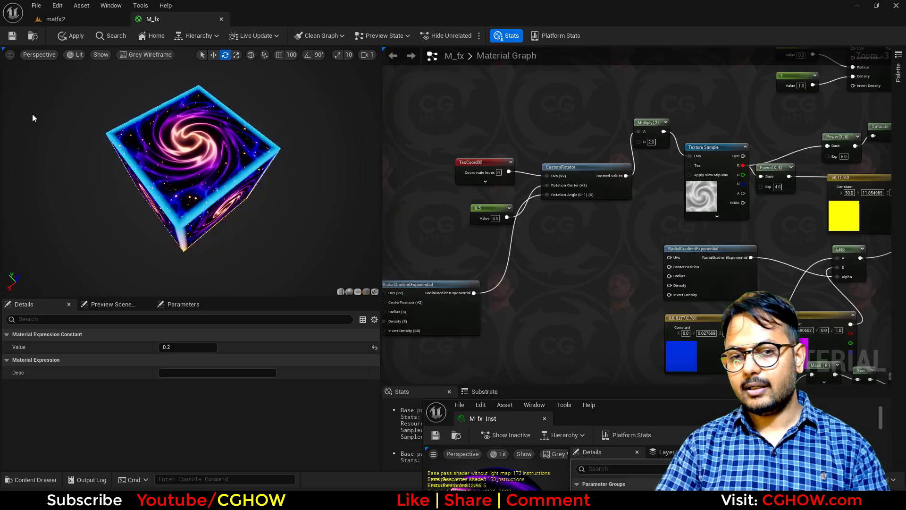
right_drag(444, 222, 598, 184)
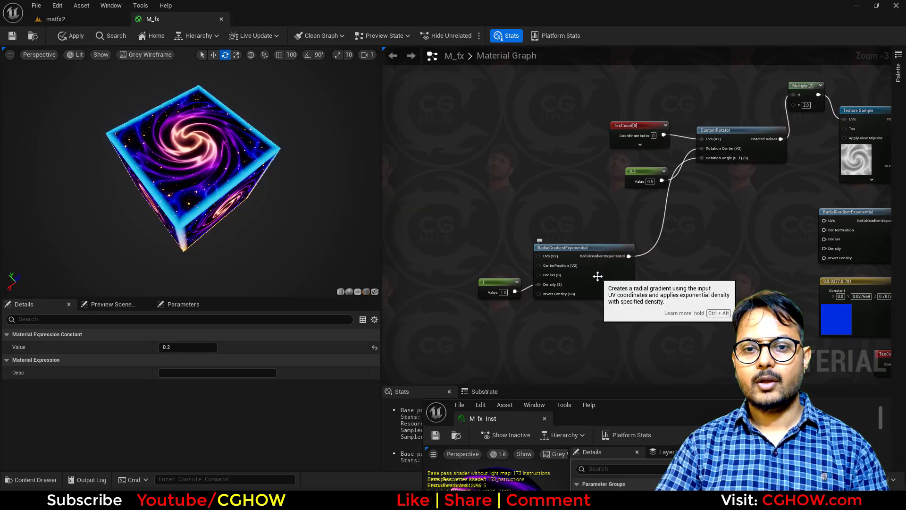
drag(598, 276, 592, 279)
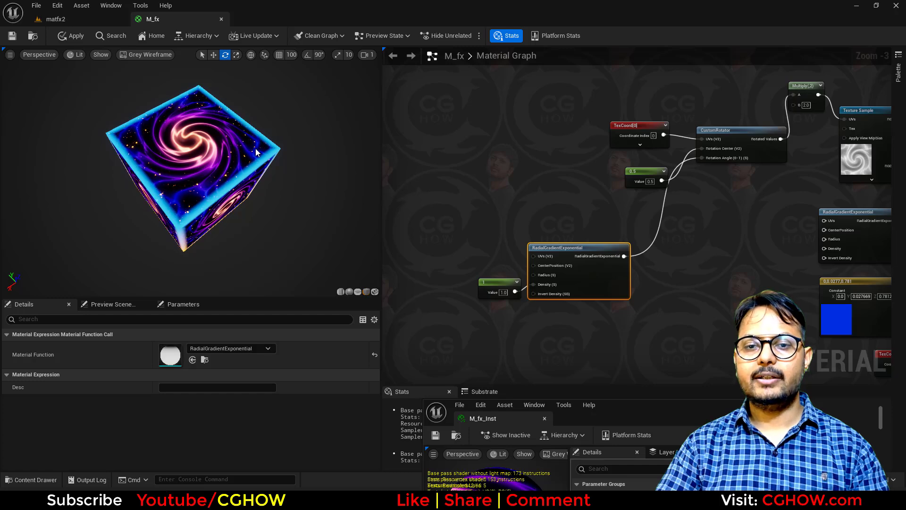
right_drag(672, 206, 627, 211)
right_drag(488, 192, 576, 171)
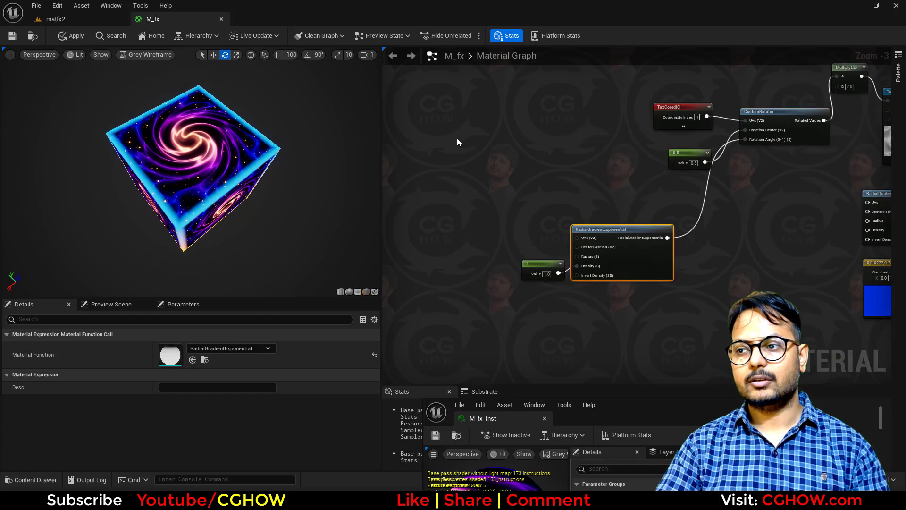
click(456, 141)
click(214, 426)
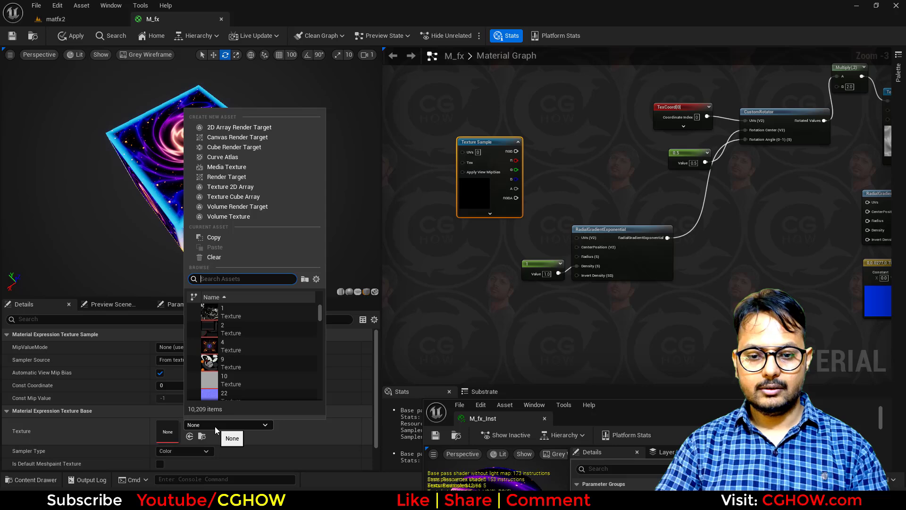
text(blur)
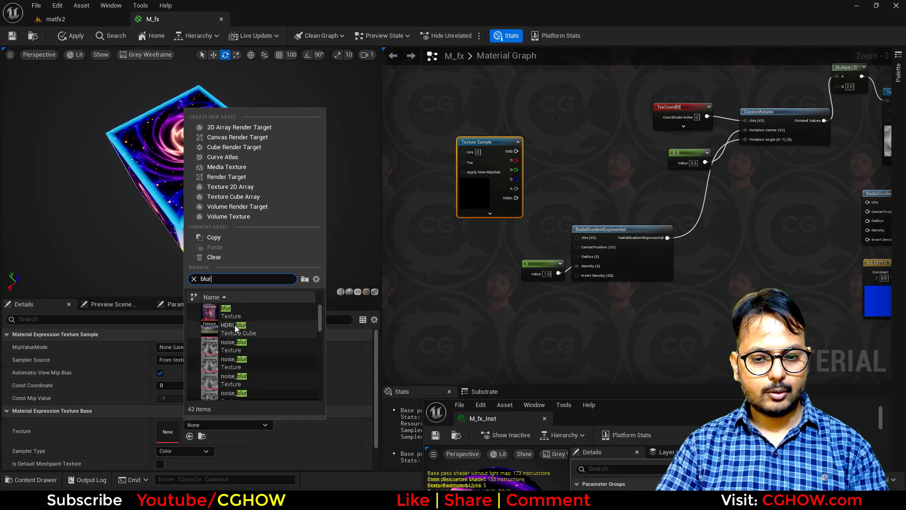
click(233, 344)
Step: Drive the noise_blur sample's UVs with a Panner at Speed Y 0.2, and move both nodes away from the RadialGradientExponential
right_drag(451, 191, 523, 194)
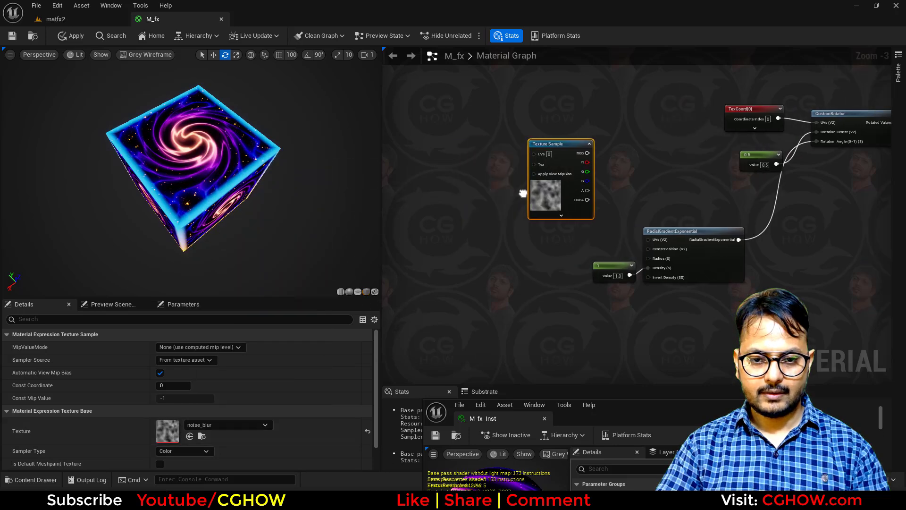
click(418, 141)
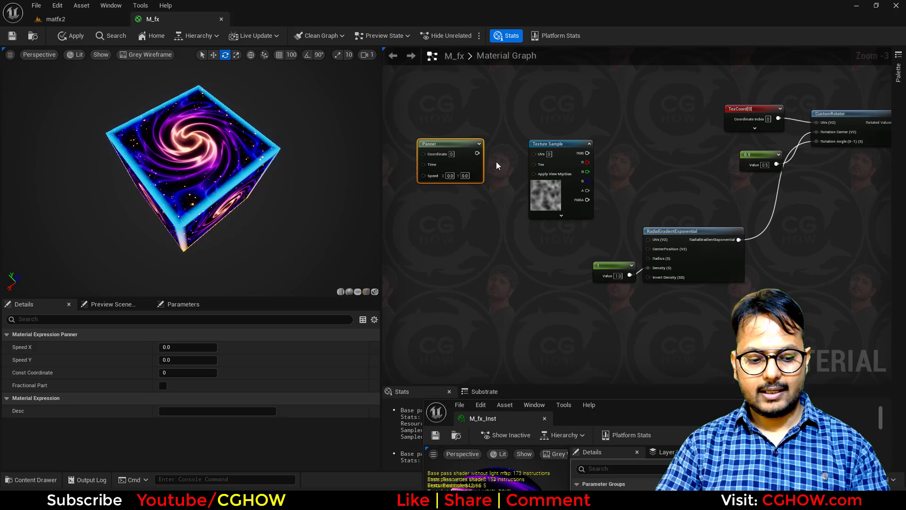
click(465, 176)
key(Return)
drag(445, 111, 552, 201)
drag(540, 213, 432, 284)
Step: Add a TexCoord beside the noise_blur sample and connect it to the A input of a new Add node
scroll(621, 256, up, 3)
right_drag(487, 148, 496, 175)
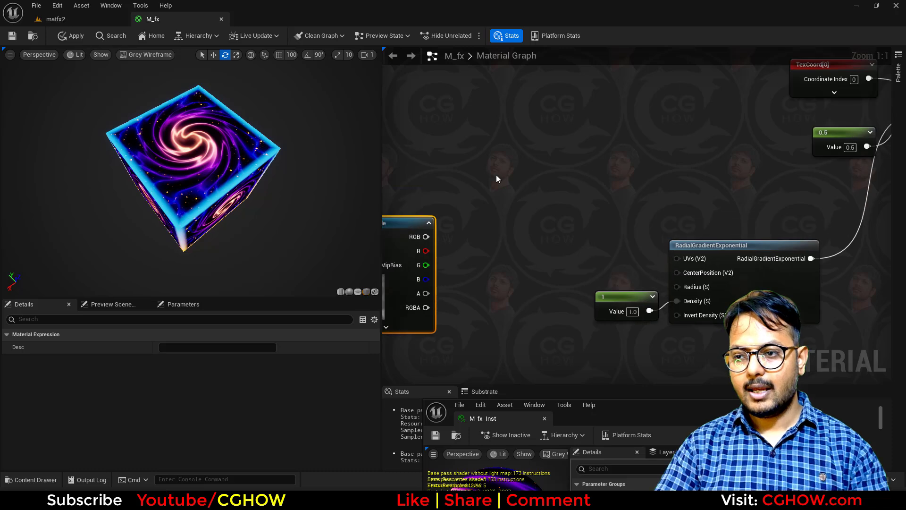
key(u)
click(496, 174)
drag(552, 186, 489, 190)
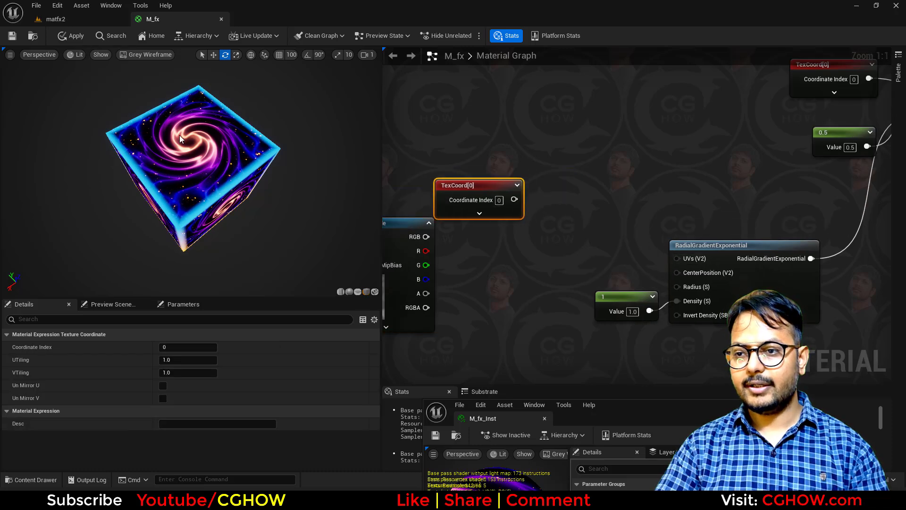
click(536, 194)
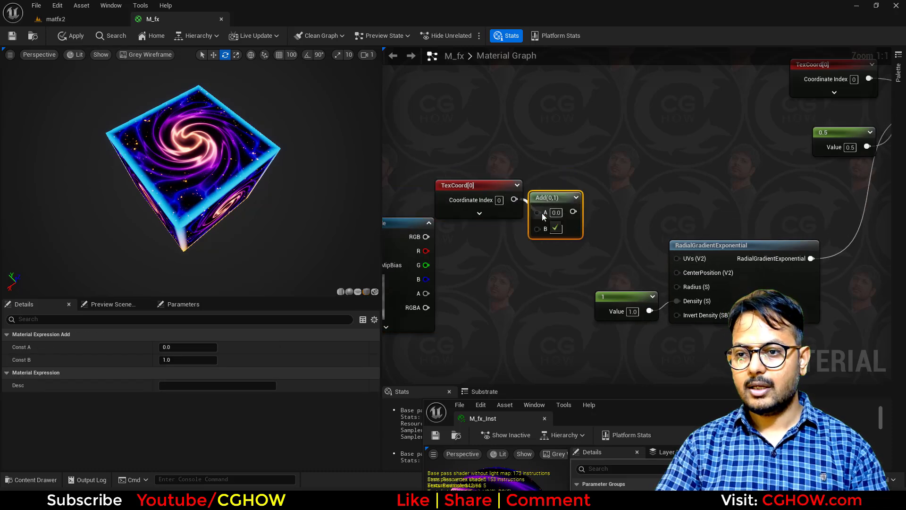
drag(542, 213, 540, 214)
Step: Multiply the noise sample's R by 0.3 into the Add's B, and feed the Add into the RadialGradientExponential's UVs
right_drag(454, 254, 518, 246)
key(m)
click(511, 227)
drag(488, 243, 522, 248)
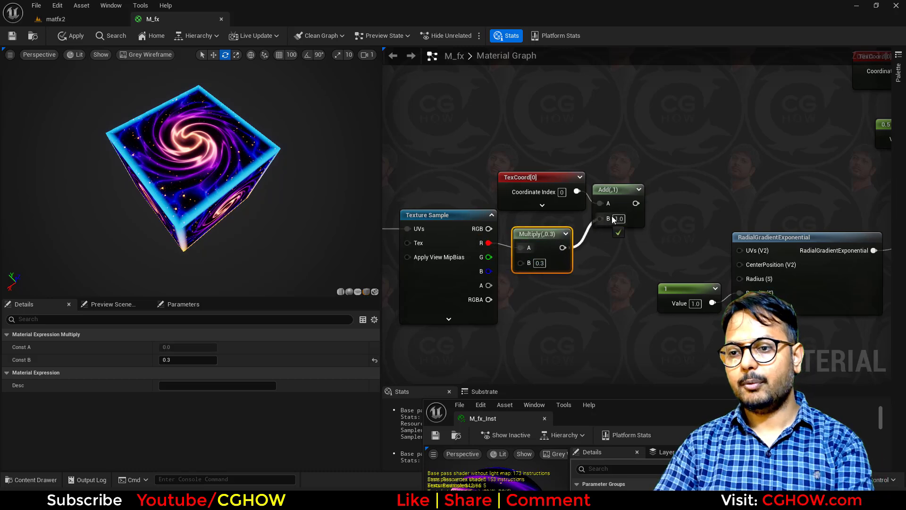
drag(763, 251, 763, 251)
right_drag(481, 248, 558, 242)
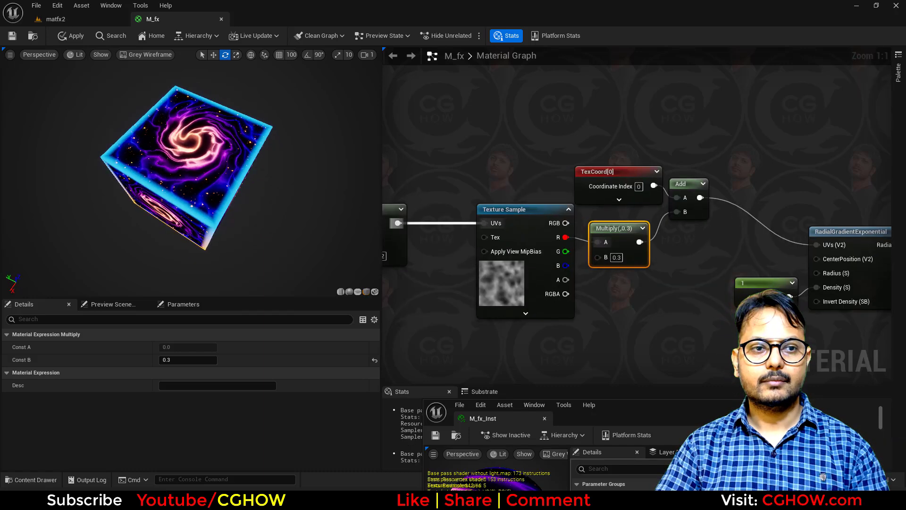
drag(191, 180, 221, 197)
drag(238, 134, 364, 228)
Step: Replace the Panner on the noise_blur sample's UVs with a Rotator node at Speed 0.2
right_drag(510, 265, 622, 241)
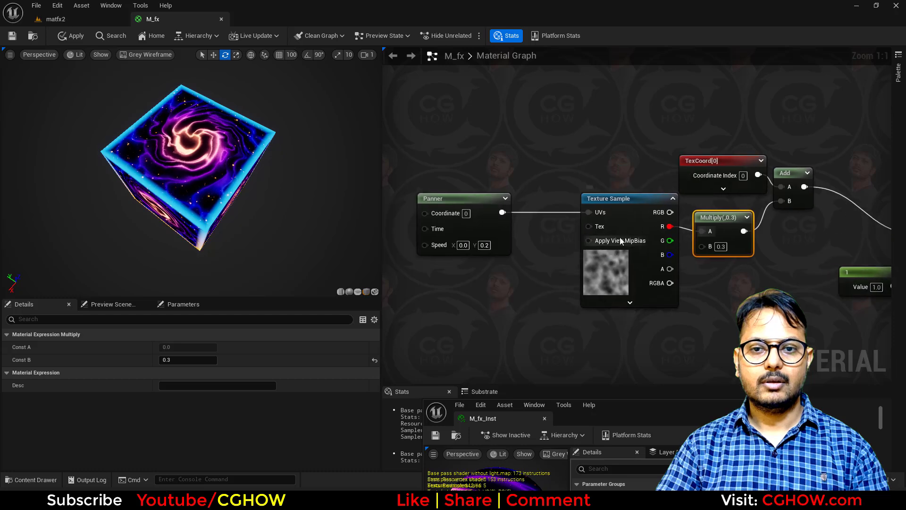
right_click(495, 289)
text(rotat)
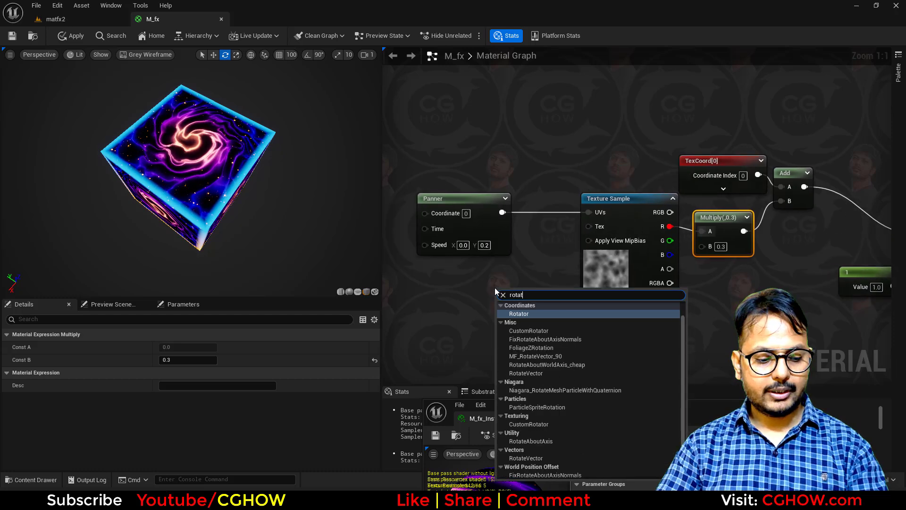
click(527, 314)
drag(533, 286, 588, 212)
click(184, 372)
text(.2)
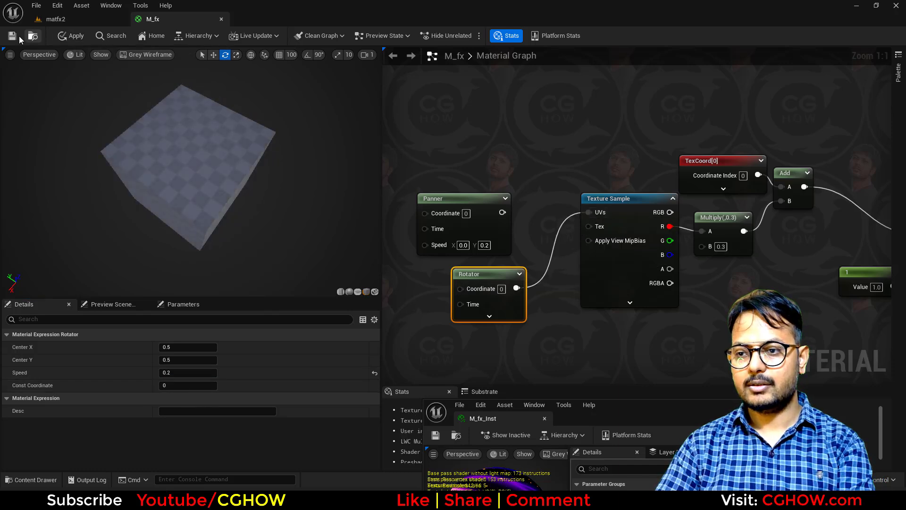
Step: Move the edge-mask nodes, from their TexCoord through to Saturate, farther down from the blue and magenta colour constants
mouse_move(189, 179)
mouse_down()
mouse_move(208, 203)
mouse_move(189, 175)
mouse_move(203, 155)
mouse_move(175, 153)
mouse_move(181, 189)
mouse_move(217, 165)
mouse_move(203, 189)
mouse_up()
drag(234, 163, 234, 173)
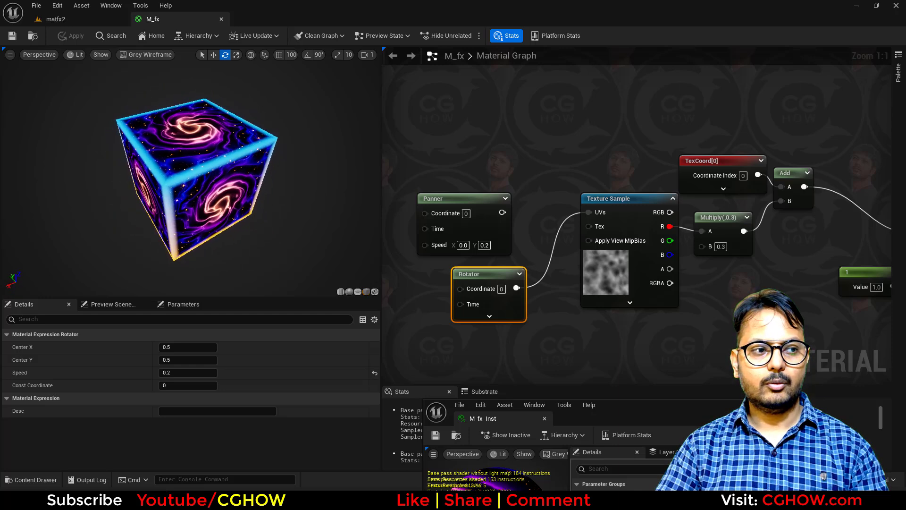
drag(161, 161, 182, 132)
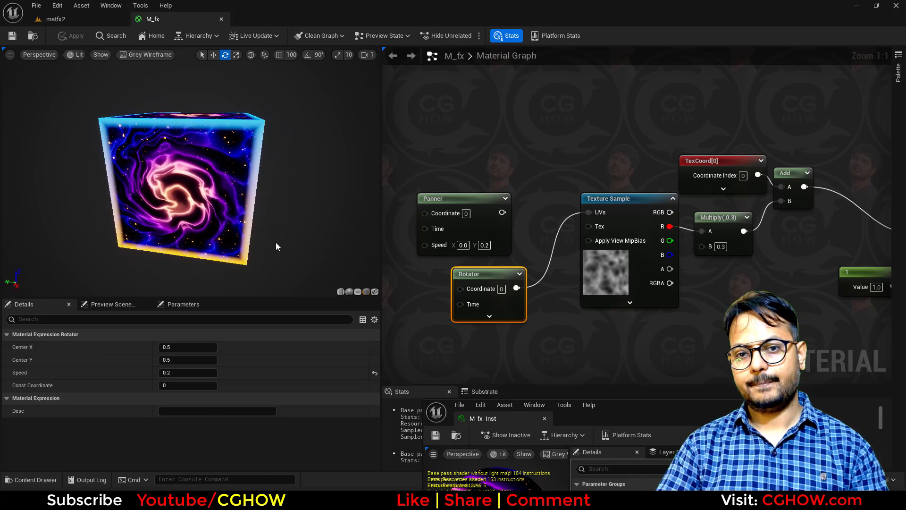
scroll(566, 255, down, 6)
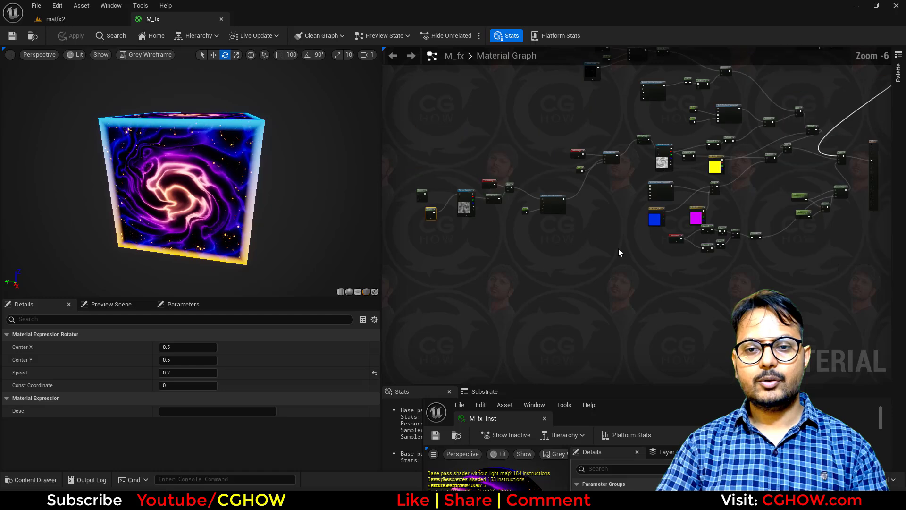
scroll(538, 262, up, 3)
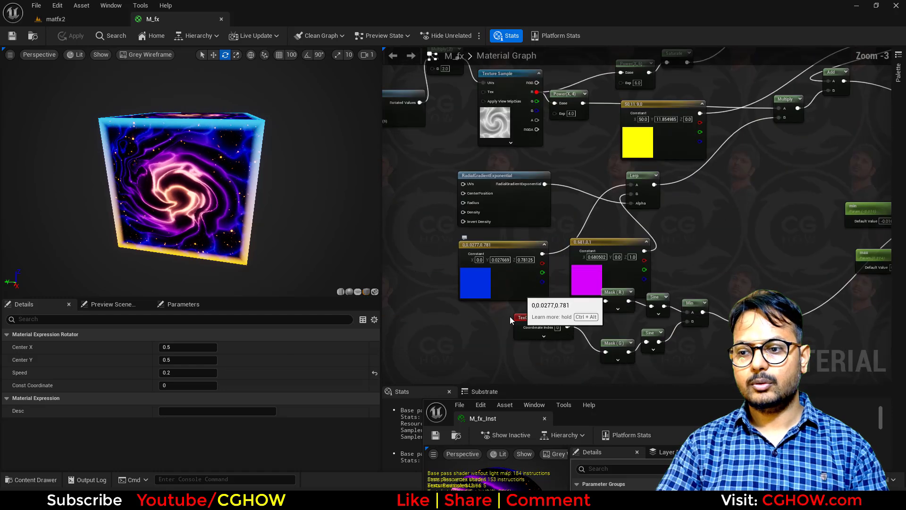
drag(460, 208, 558, 311)
right_drag(558, 312, 575, 245)
click(576, 248)
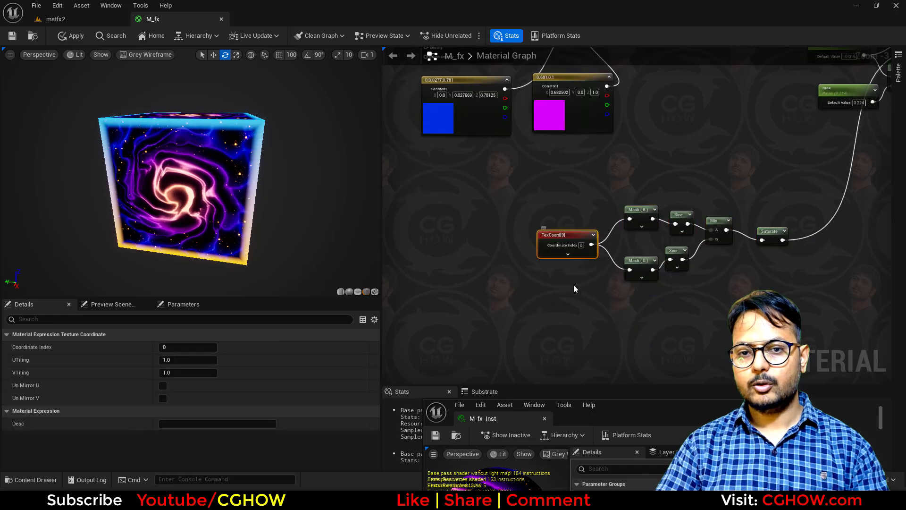
Step: Insert an Add node between the edge mask's TexCoord and the R and G masks, with the TexCoord in input A
click(574, 284)
drag(563, 235, 559, 270)
key(a)
click(530, 255)
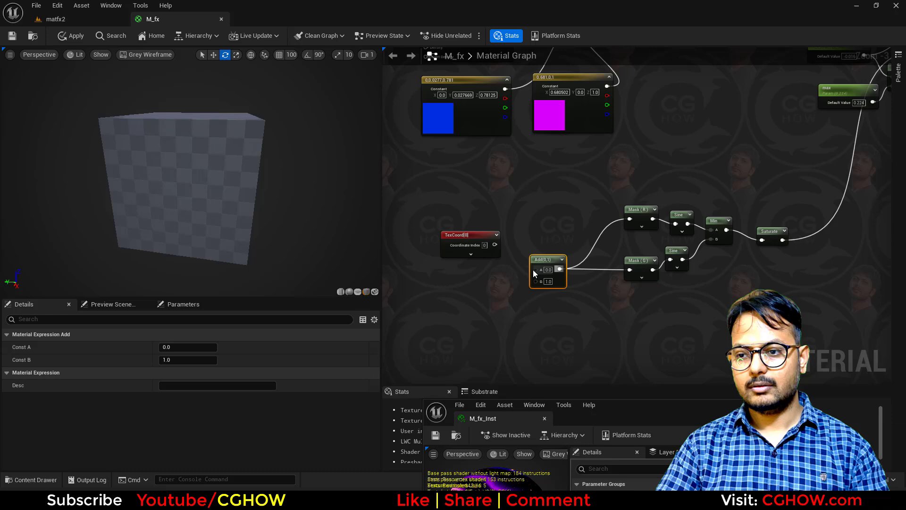
drag(493, 244, 495, 246)
click(495, 246)
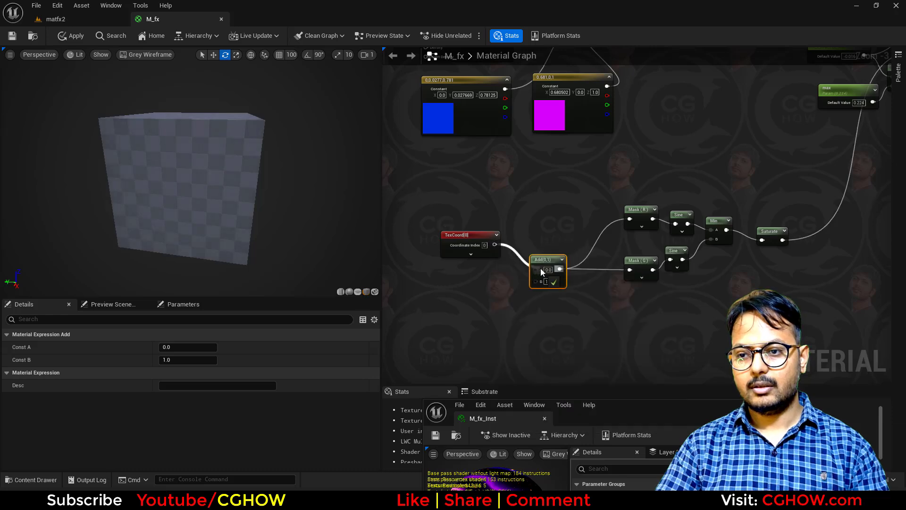
drag(541, 269, 540, 270)
Step: Feed the R output of the rotating noise_blur sample into a new Multiply node placed near the edge-mask nodes
scroll(543, 286, down, 3)
right_drag(622, 305, 889, 299)
scroll(602, 222, up, 2)
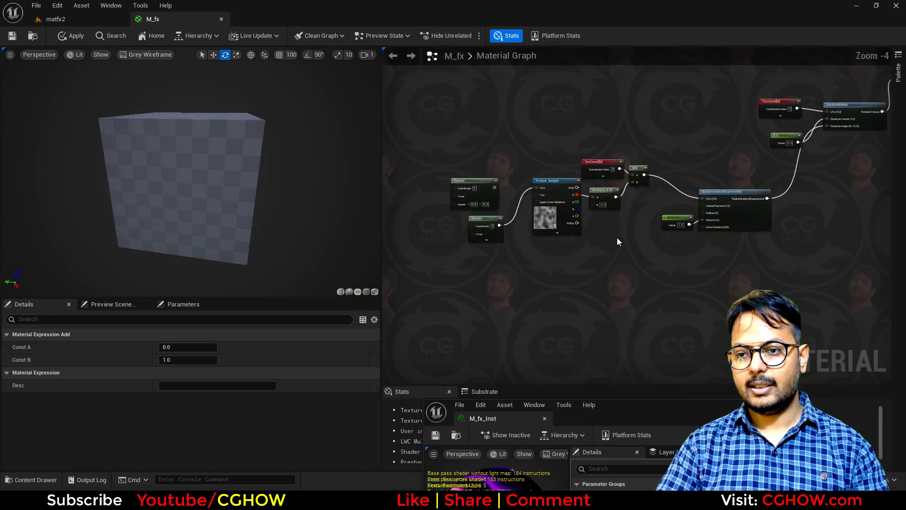
right_drag(617, 238, 543, 234)
key(m)
click(534, 239)
drag(503, 191, 787, 327)
right_drag(818, 332, 544, 248)
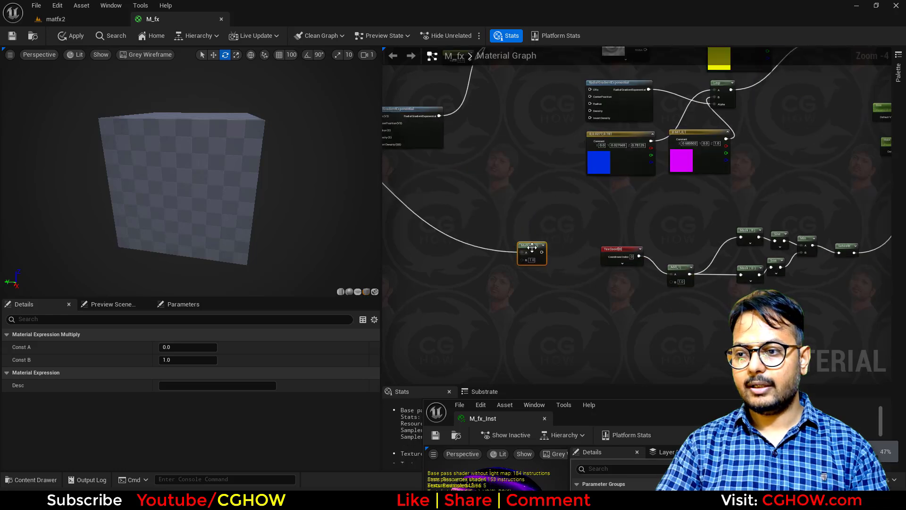
Step: Connect the new Multiply to the edge-mask Add's B input, set the Multiply's B to 0.1, and apply the material
drag(532, 247, 687, 268)
scroll(635, 294, up, 3)
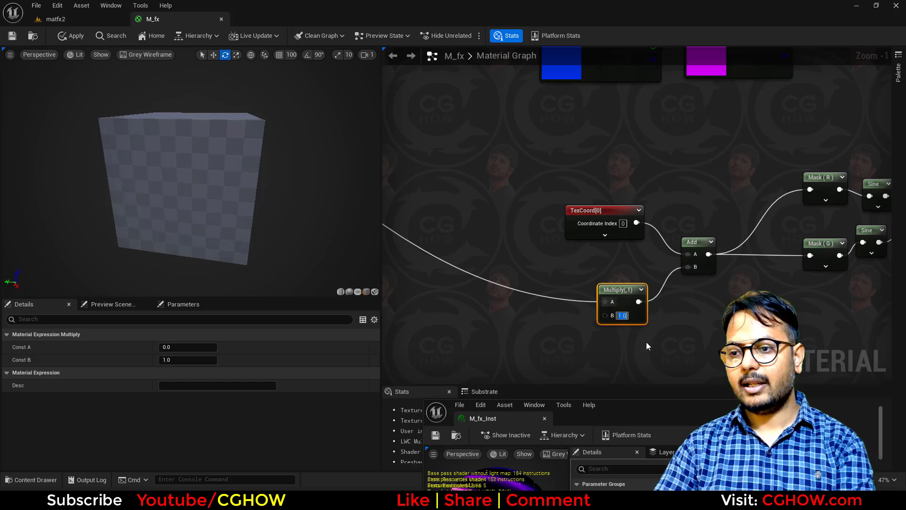
text(0.2)
key(Return)
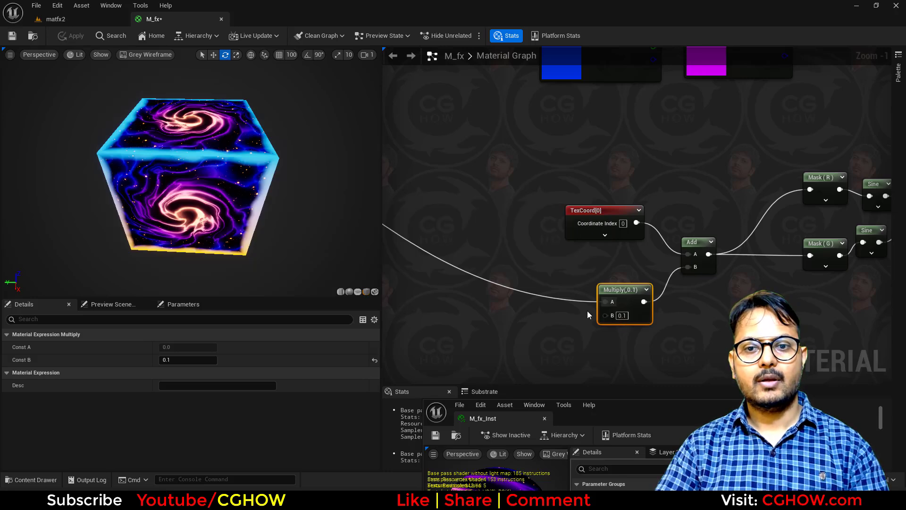
Step: Examine the noise-distorted edges and swirls on the preview cube from several angles and distances
right_drag(588, 313, 582, 278)
right_drag(283, 208, 302, 236)
drag(283, 207, 331, 217)
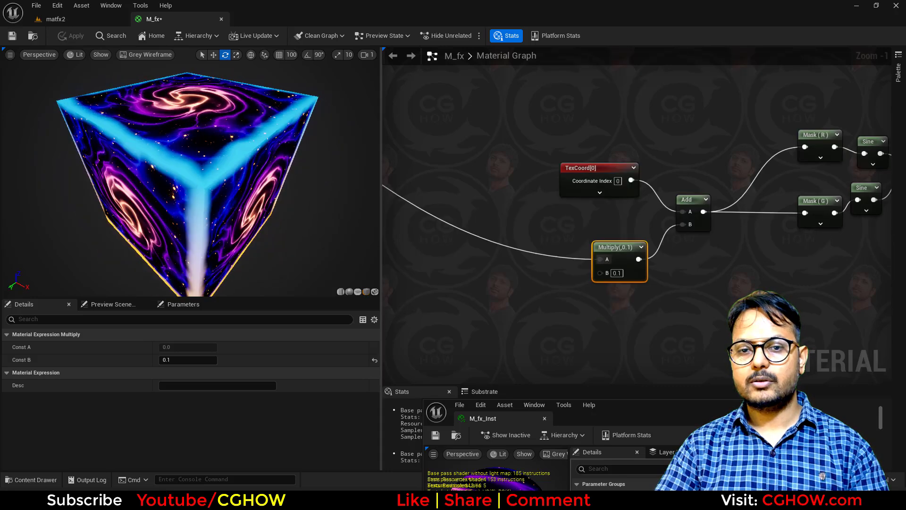
drag(236, 189, 184, 169)
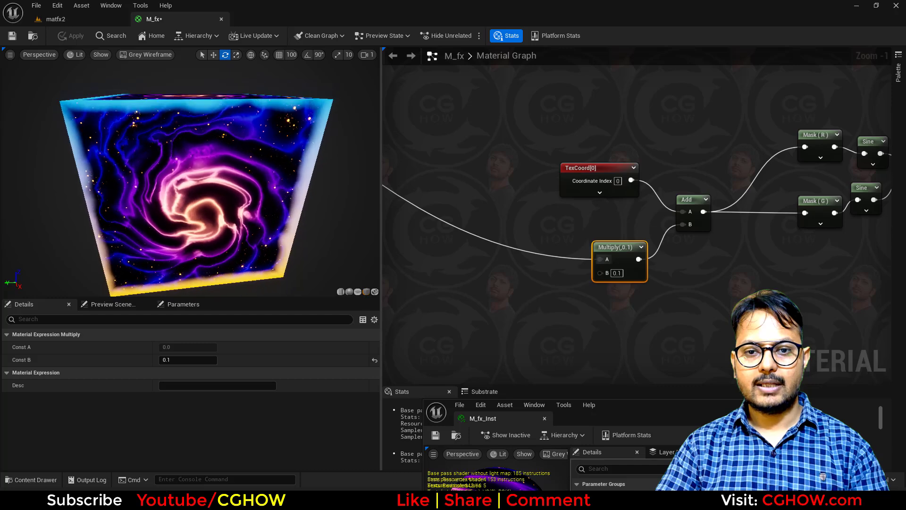
right_drag(184, 170, 185, 203)
drag(184, 203, 122, 151)
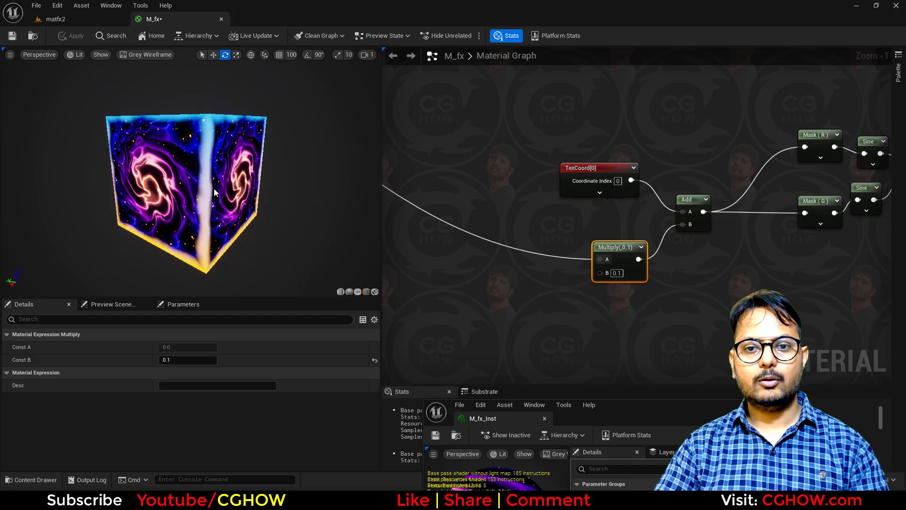